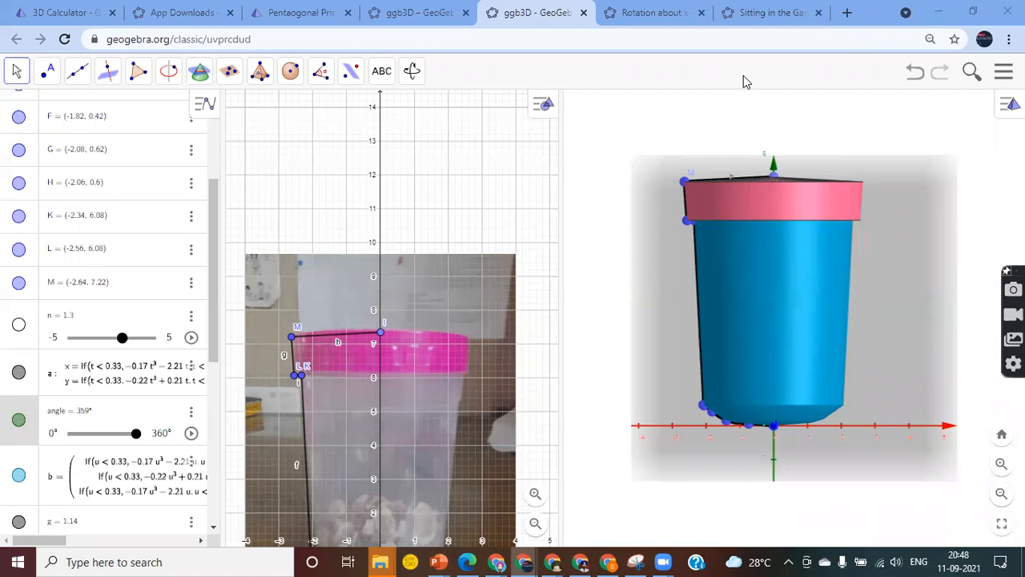
Go to the GeoGebra website and open its page of app downloads
{"action": "left_click", "coordinate": [653, 15]}
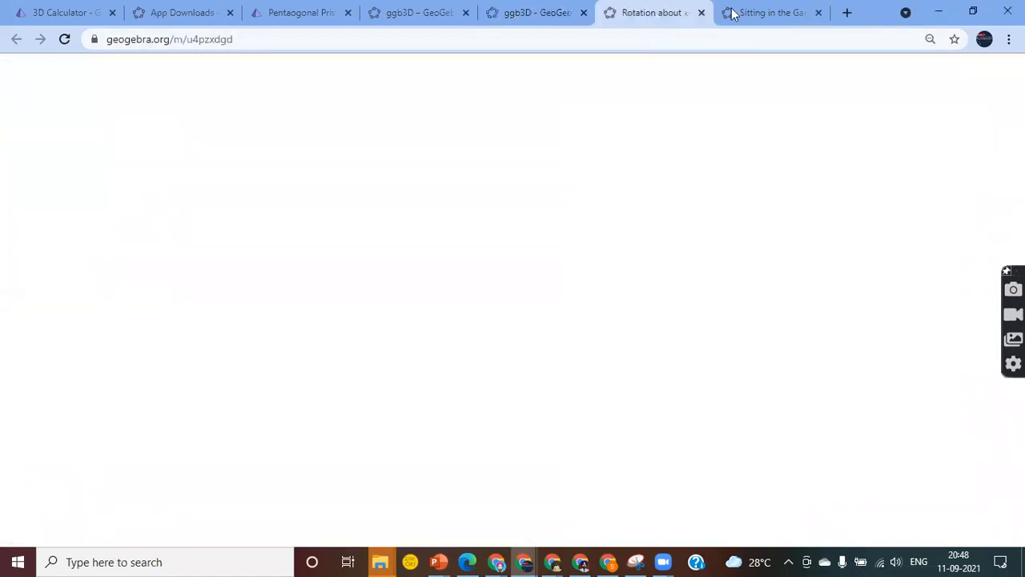
{"action": "left_click", "coordinate": [769, 12]}
{"action": "left_click", "coordinate": [702, 42]}
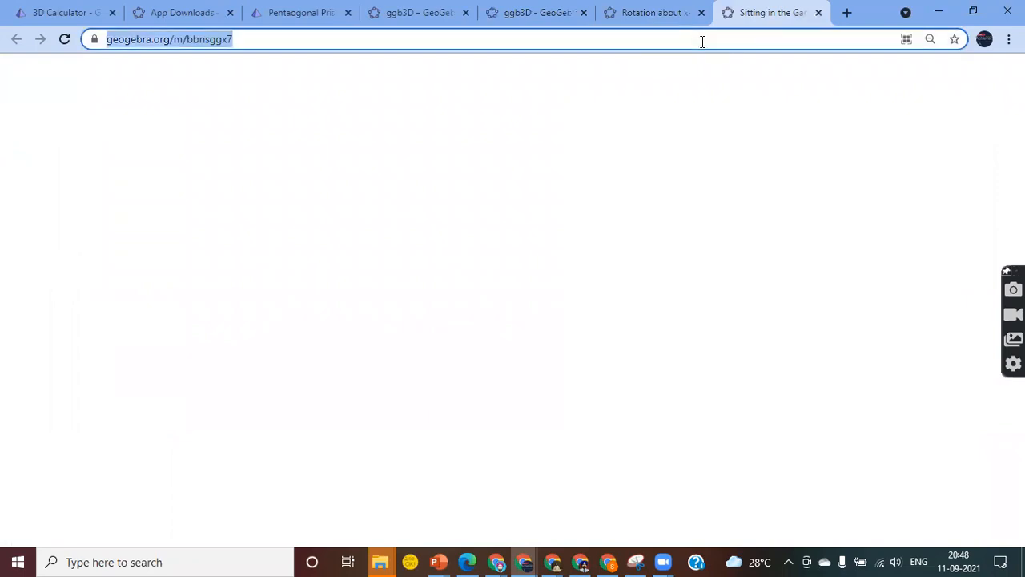
{"action": "type", "text": "g"}
{"action": "key", "text": "Return"}
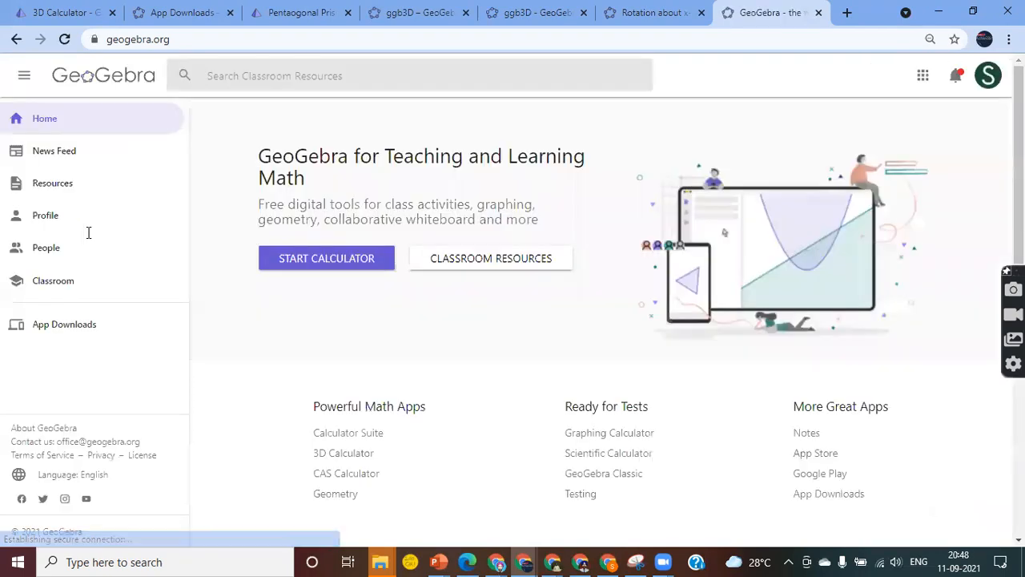
{"action": "left_click", "coordinate": [85, 330]}
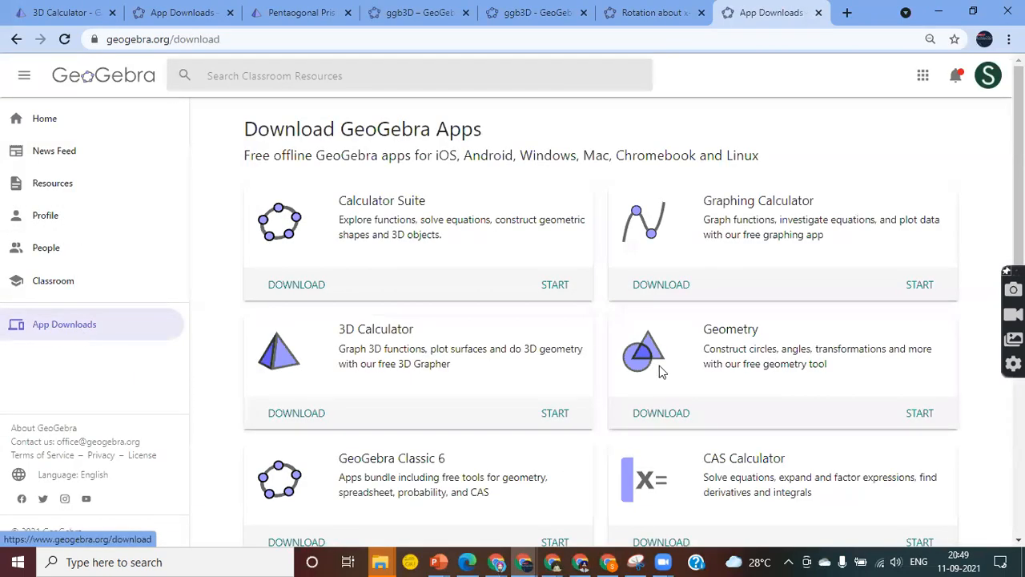
Start the online version of GeoGebra Classic 6 from the list of downloadable apps
{"action": "scroll", "coordinate": [659, 367], "scroll_direction": "down", "scroll_amount": 1}
{"action": "scroll", "coordinate": [541, 393], "scroll_direction": "down", "scroll_amount": 2}
{"action": "scroll", "coordinate": [541, 393], "scroll_direction": "down", "scroll_amount": 1}
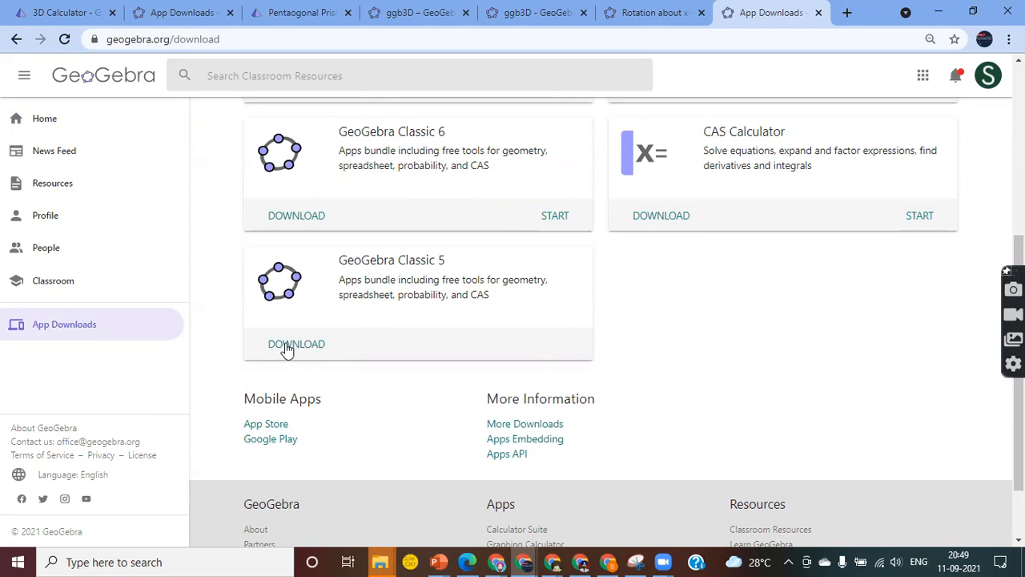
{"action": "scroll", "coordinate": [405, 335], "scroll_direction": "up", "scroll_amount": 2}
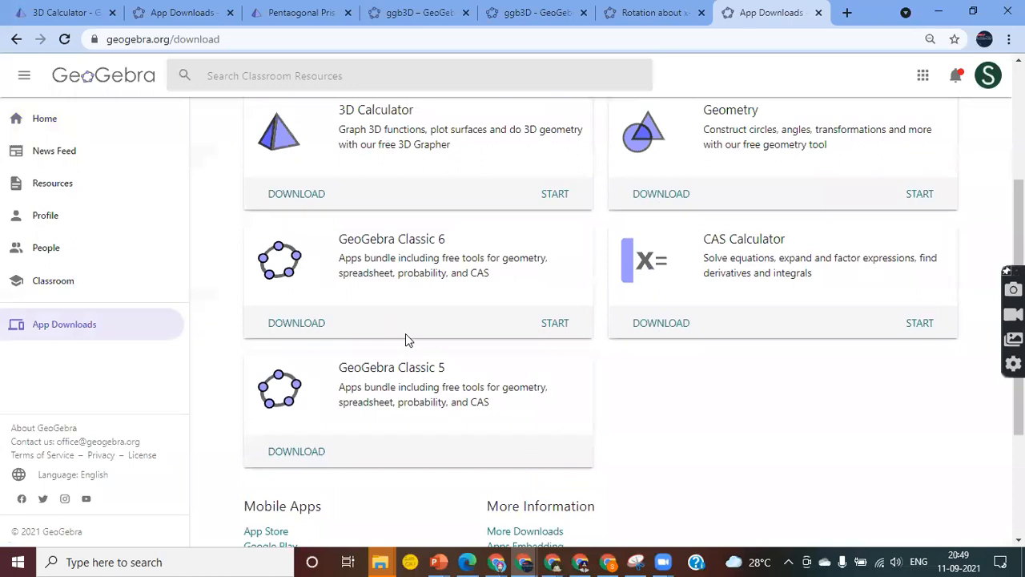
{"action": "left_click", "coordinate": [557, 335]}
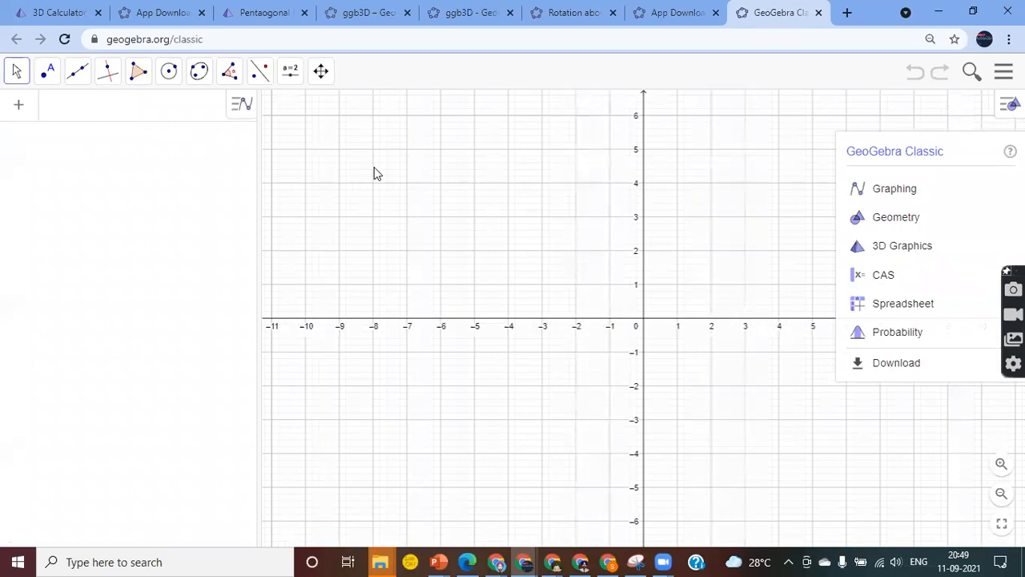
Switch the blank construction to the 3D Graphics perspective and rotate the coordinate axes
{"action": "left_click", "coordinate": [891, 254]}
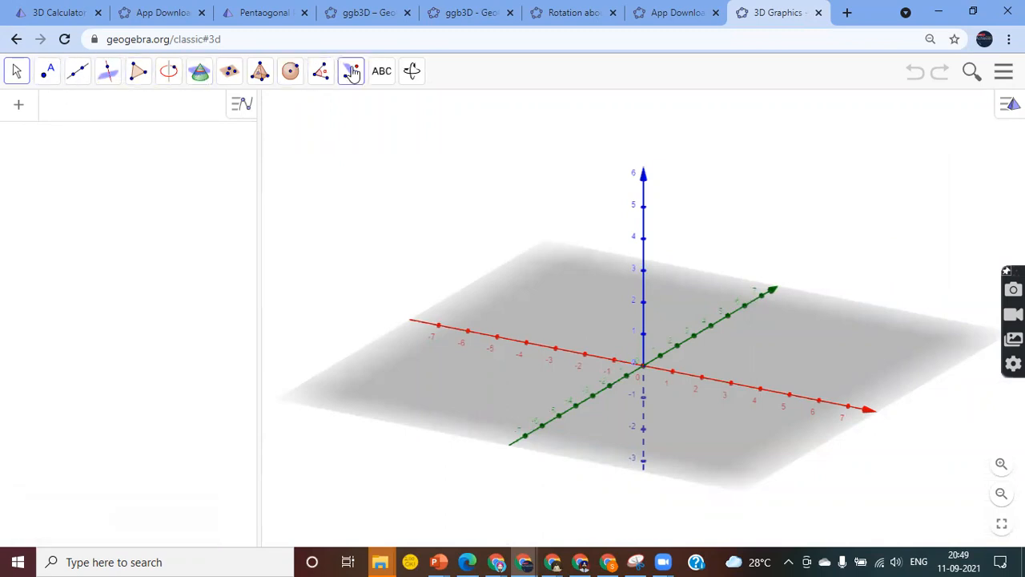
{"action": "left_click", "coordinate": [18, 112]}
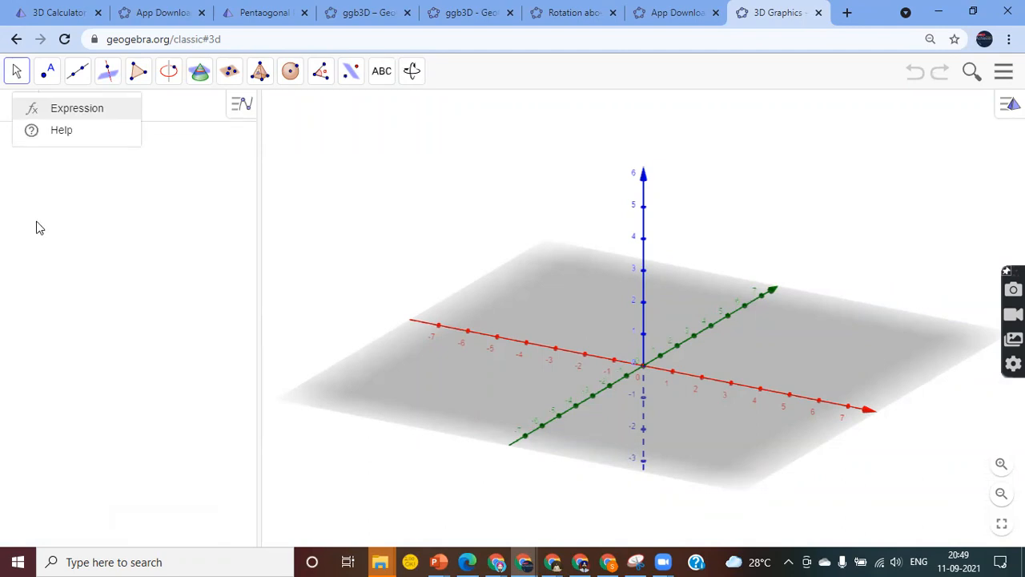
{"action": "left_click", "coordinate": [186, 118]}
{"action": "left_click_drag", "start_coordinate": [719, 318], "coordinate": [690, 323]}
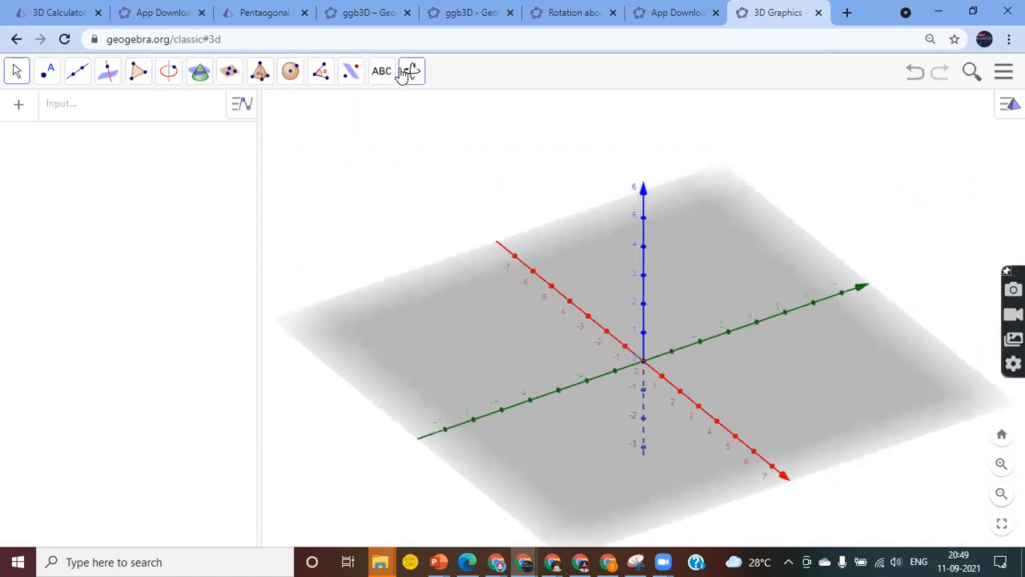
Change the perspective of the empty construction to Graphing
{"action": "left_click", "coordinate": [1003, 71]}
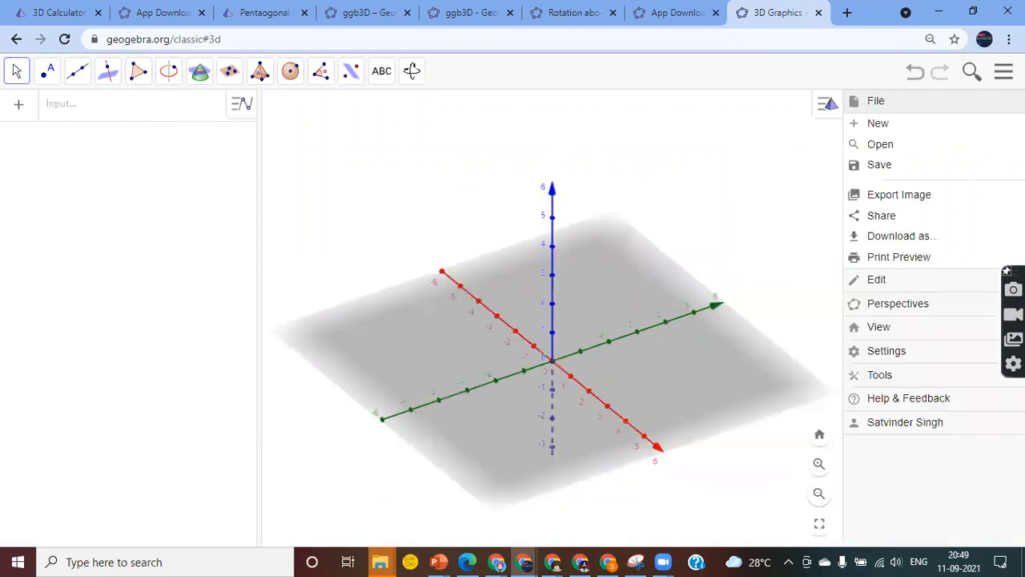
{"action": "left_click", "coordinate": [878, 311]}
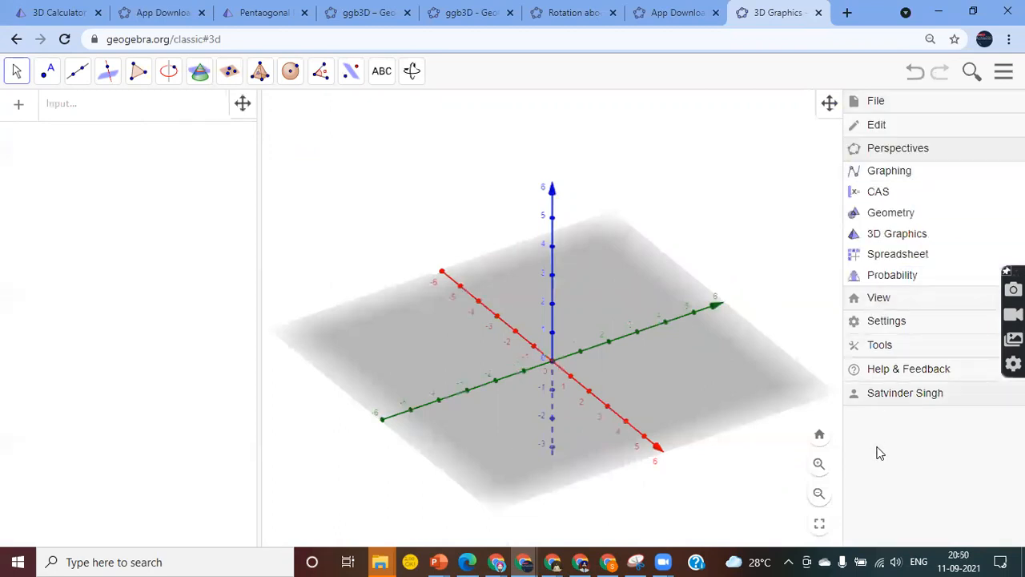
{"action": "left_click", "coordinate": [899, 173]}
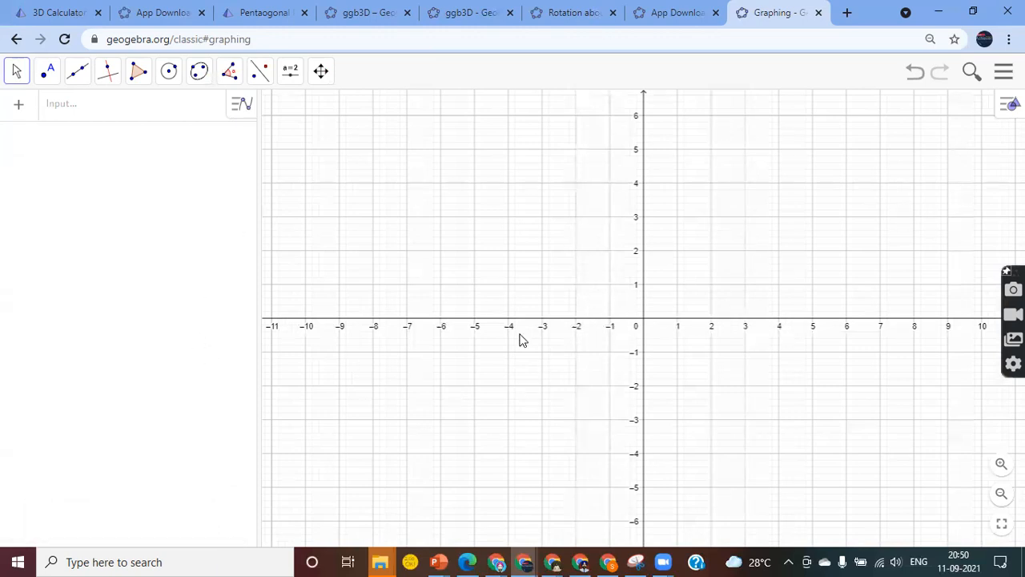
Minimize all open browser and file explorer windows to reach the desktop
{"action": "left_click", "coordinate": [941, 13]}
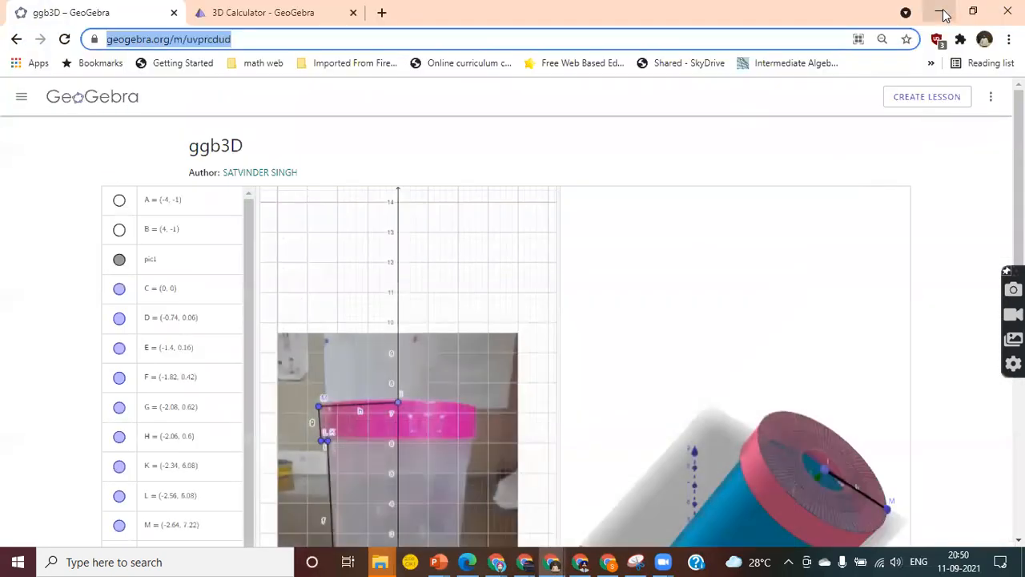
{"action": "left_click", "coordinate": [941, 13]}
{"action": "left_click", "coordinate": [943, 13]}
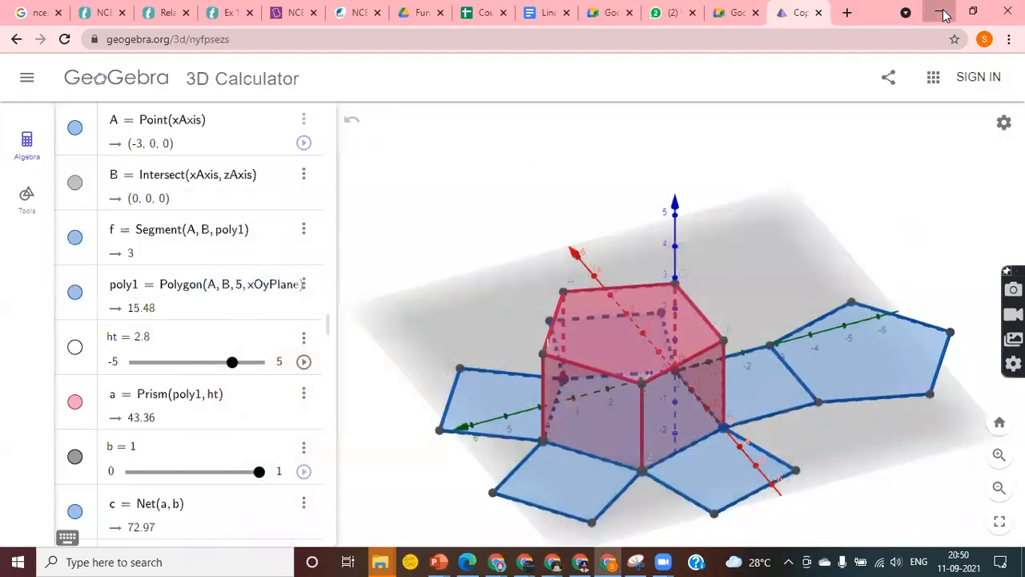
{"action": "left_click", "coordinate": [943, 12]}
{"action": "left_click", "coordinate": [943, 12]}
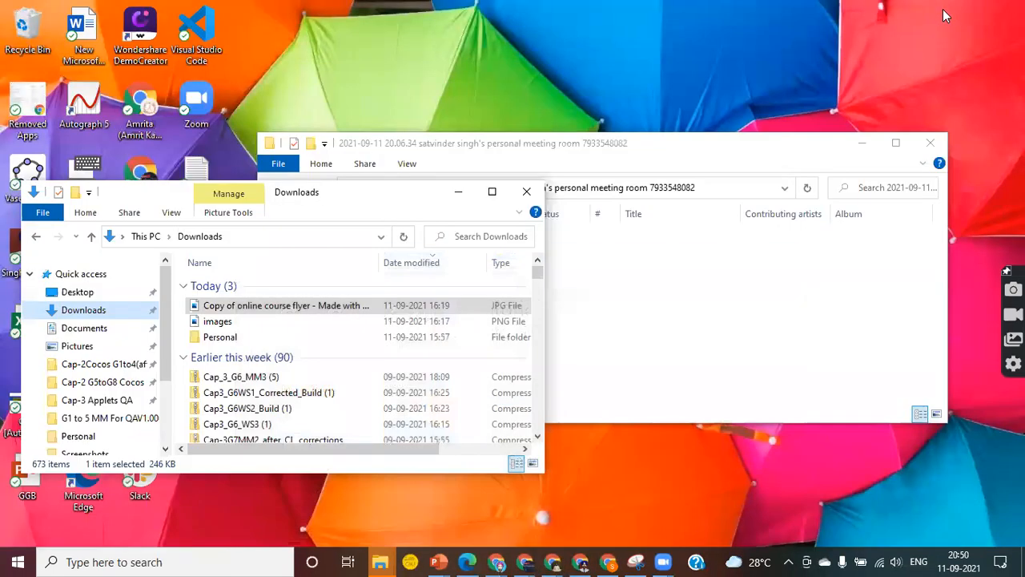
{"action": "left_click", "coordinate": [862, 143]}
{"action": "left_click", "coordinate": [459, 194]}
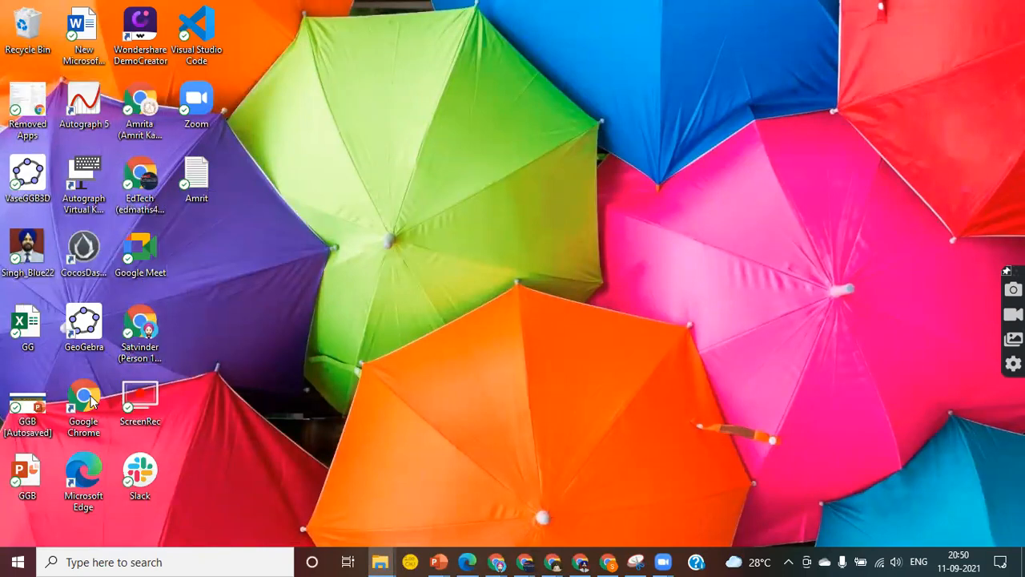
Launch the desktop GeoGebra Classic 5 application and maximize its window
{"action": "double_click", "coordinate": [84, 327]}
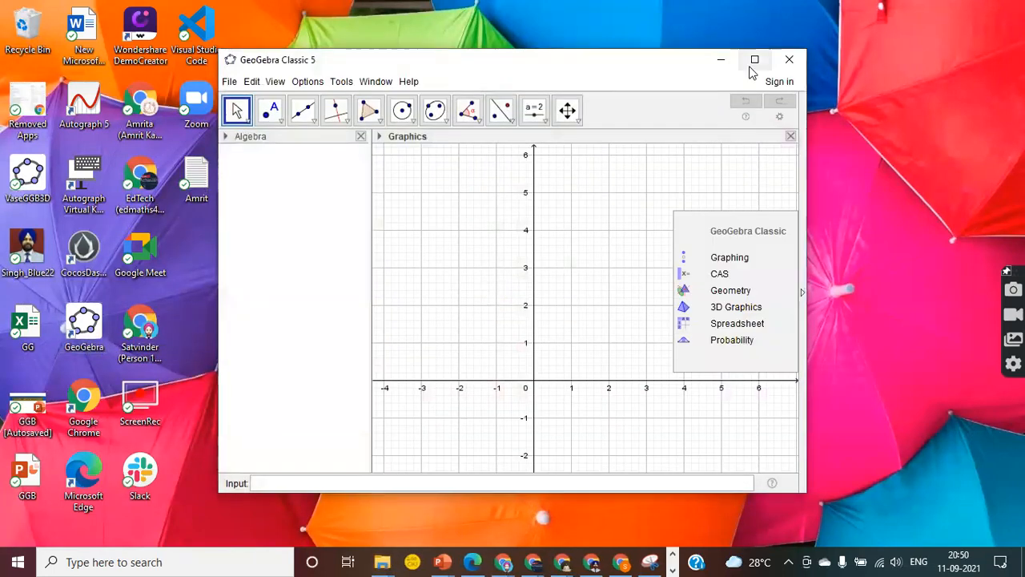
{"action": "left_click", "coordinate": [752, 62]}
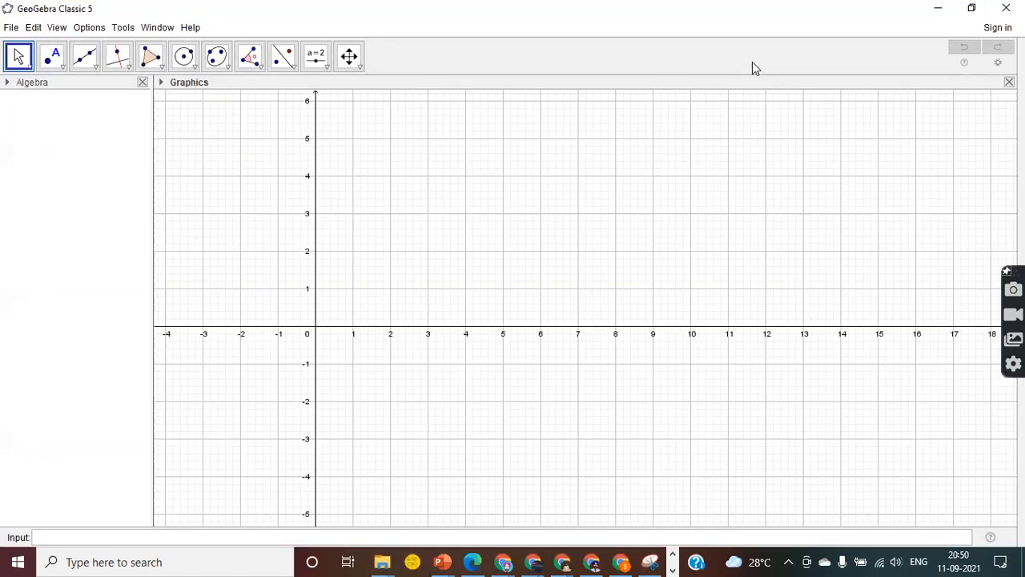
{"action": "left_click_drag", "start_coordinate": [264, 224], "coordinate": [277, 242]}
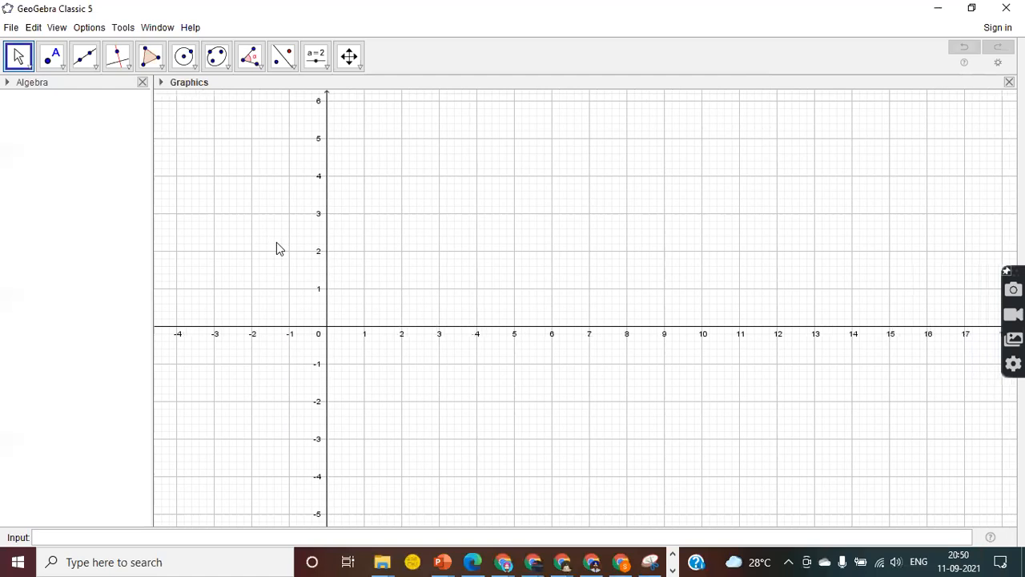
Show the 3D Graphics view beside the 2D Graphics view and widen it, then rotate its axes
{"action": "left_click", "coordinate": [57, 33]}
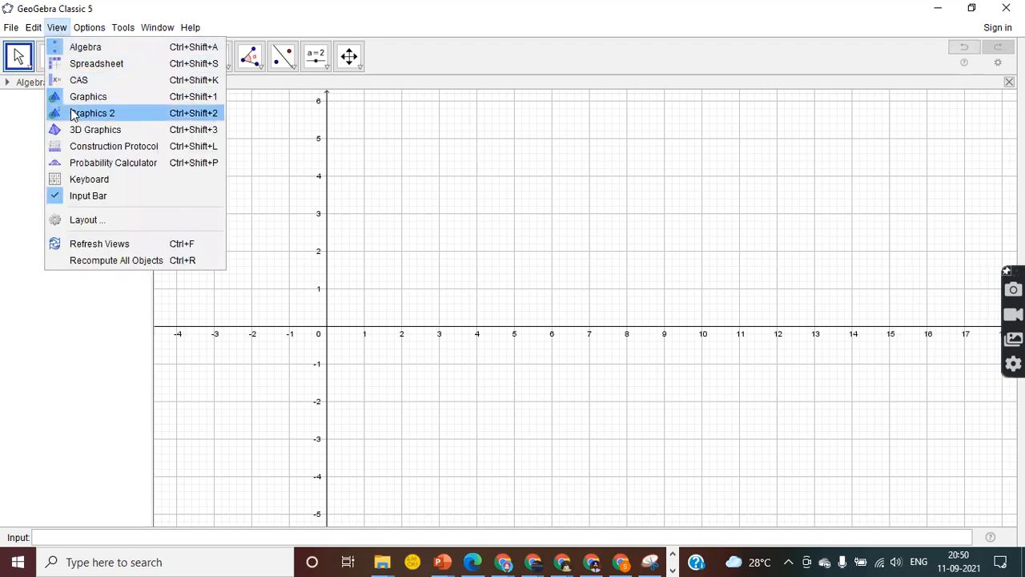
{"action": "left_click", "coordinate": [72, 134]}
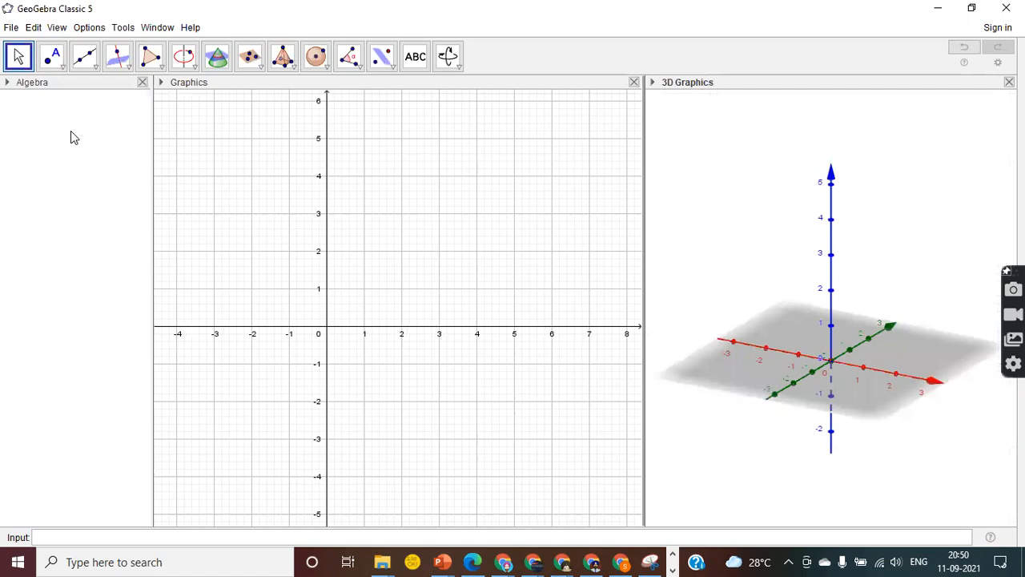
{"action": "left_click_drag", "start_coordinate": [643, 194], "coordinate": [545, 204]}
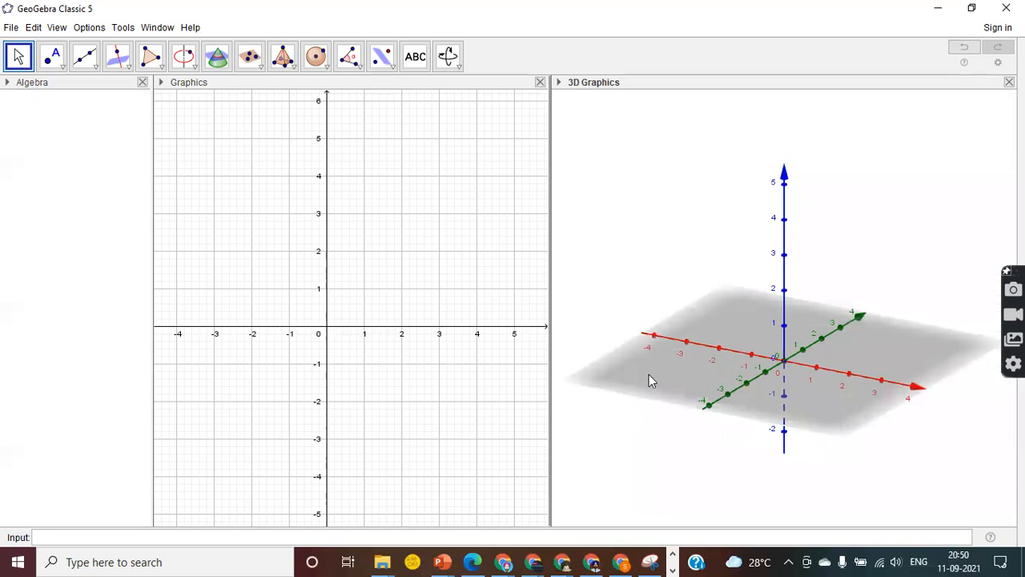
{"action": "mouse_move", "coordinate": [605, 405]}
{"action": "left_mouse_down"}
{"action": "mouse_move", "coordinate": [631, 414]}
{"action": "mouse_move", "coordinate": [622, 410]}
{"action": "left_mouse_up"}
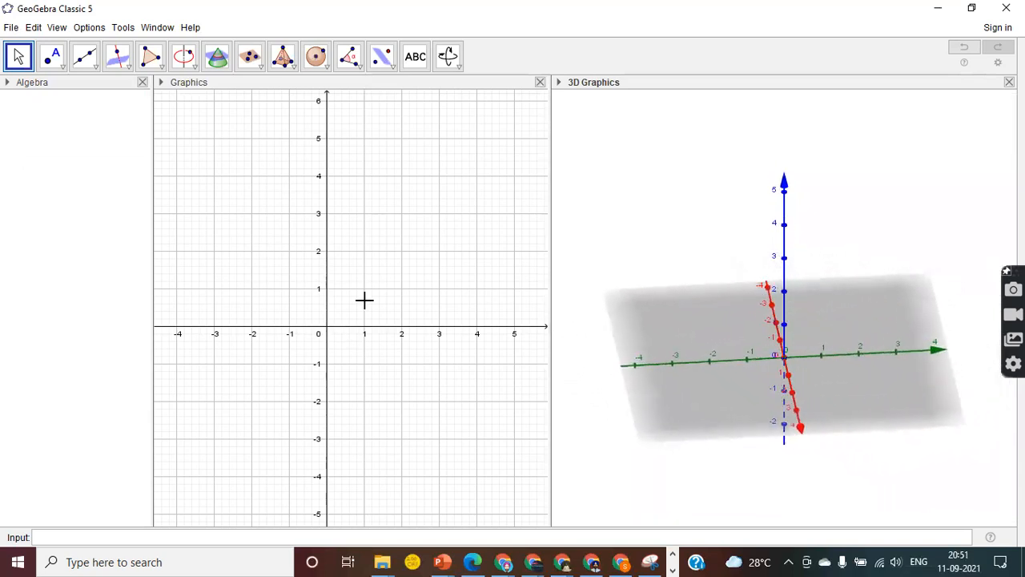
{"action": "left_click", "coordinate": [865, 406]}
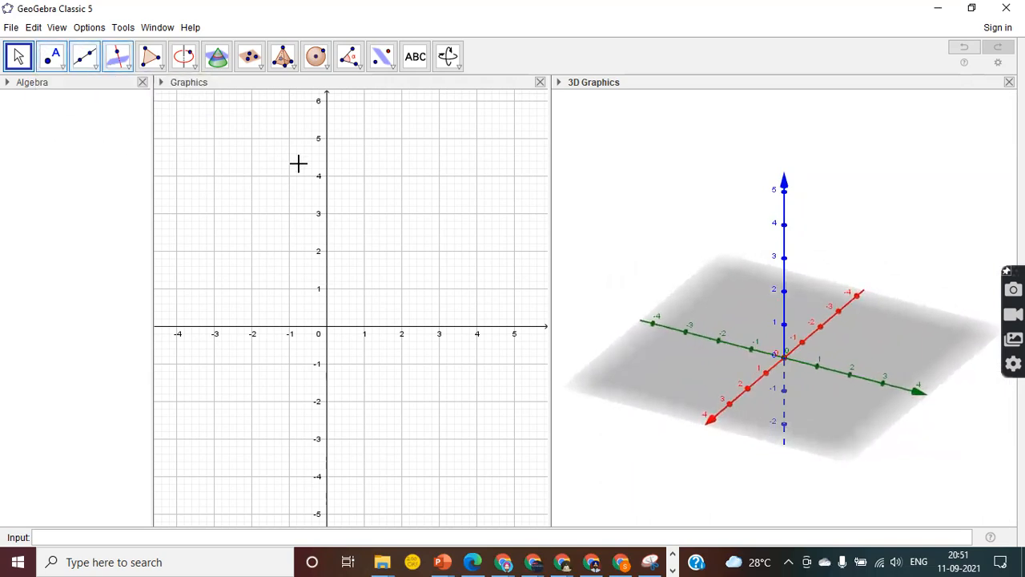
{"action": "left_click", "coordinate": [252, 227]}
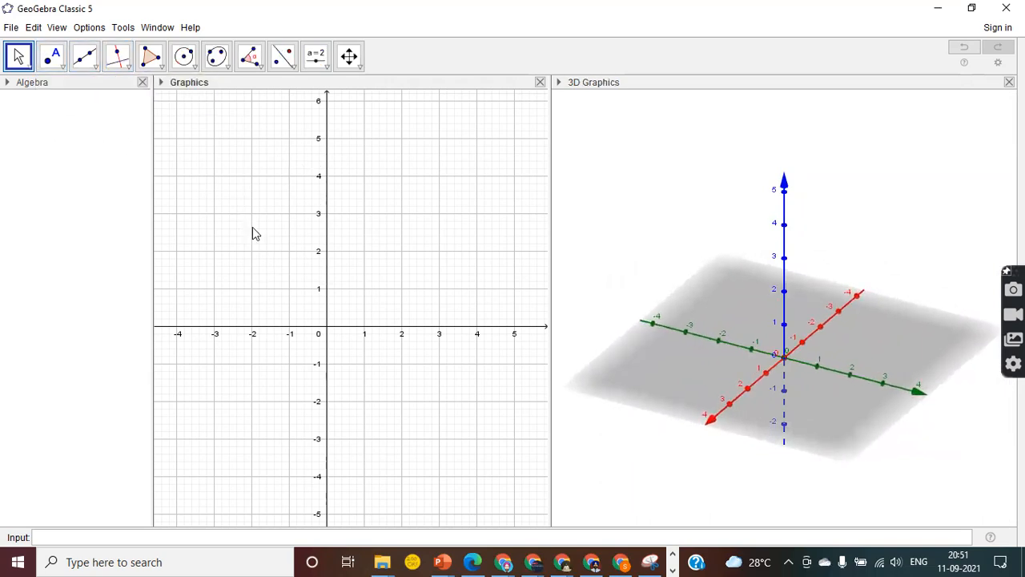
Try out the line equation y=x as input, then clear the entry
{"action": "left_click", "coordinate": [36, 108]}
{"action": "left_click", "coordinate": [65, 539]}
{"action": "type", "text": "y=x"}
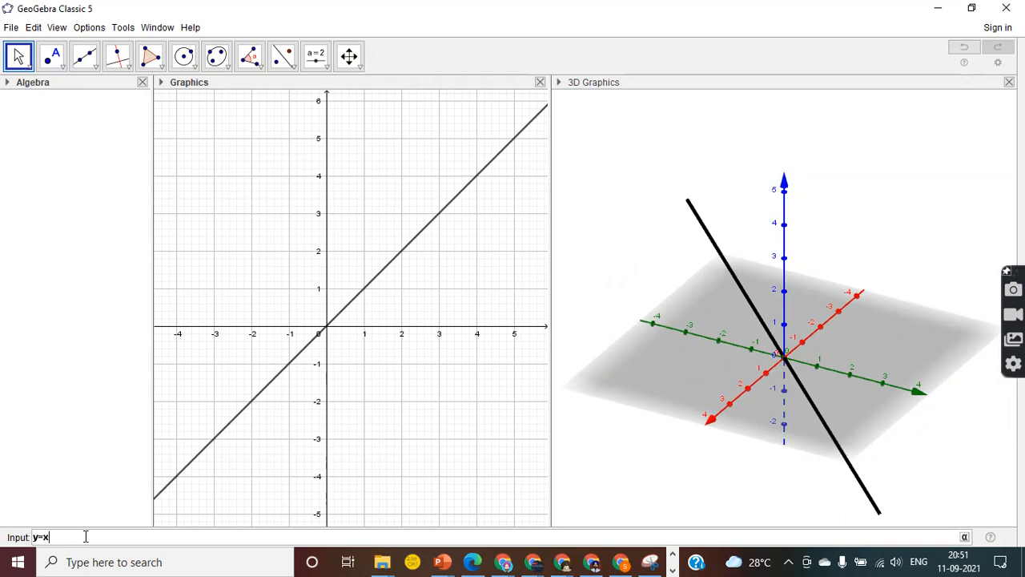
{"action": "key", "text": "BackSpace"}
{"action": "key", "text": "BackSpace"}
{"action": "key", "text": "BackSpace"}
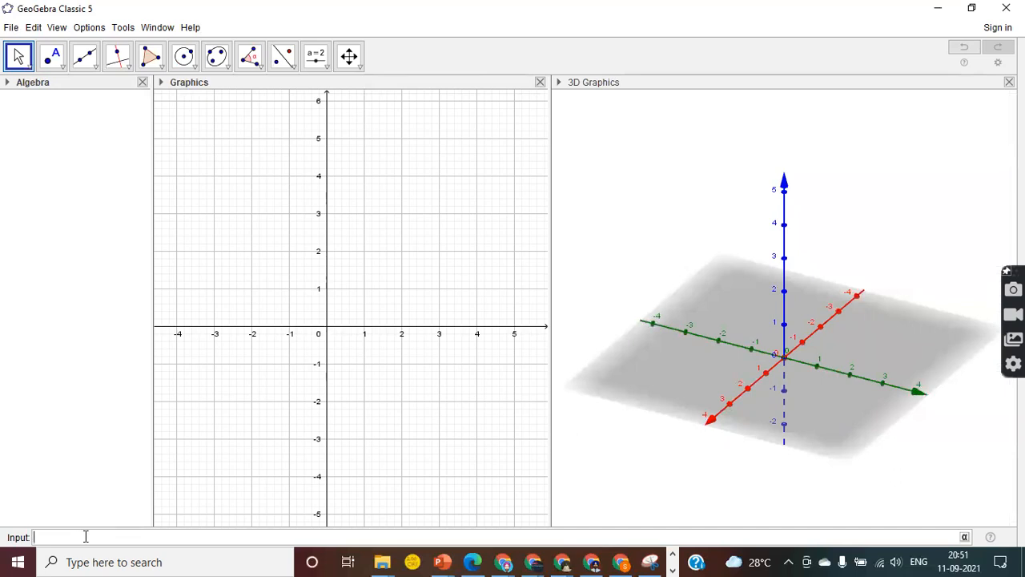
Draw a segment in the 2D view from the origin (0, 0) to the point (2, 3)
{"action": "left_click", "coordinate": [94, 70]}
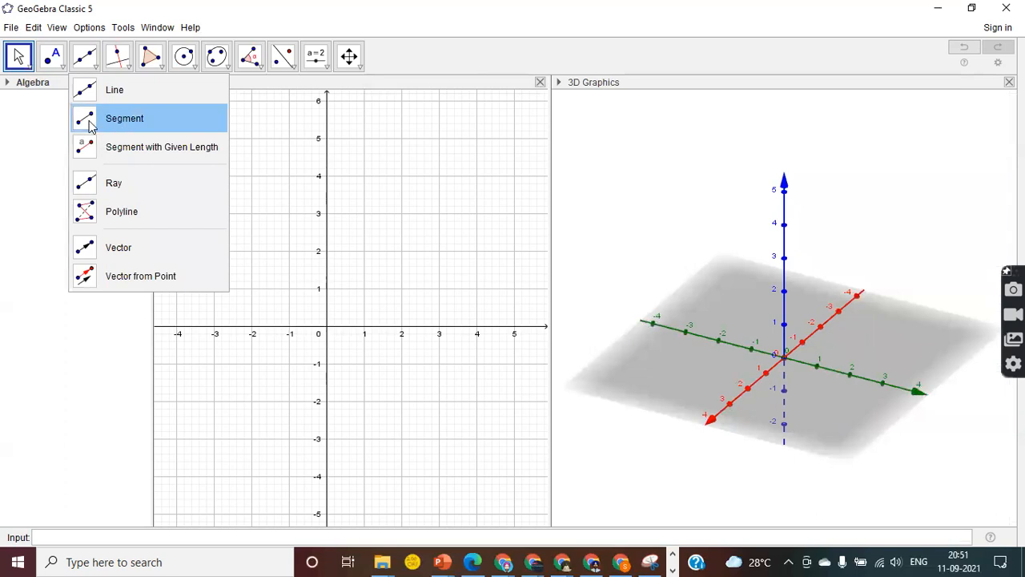
{"action": "left_click", "coordinate": [90, 121]}
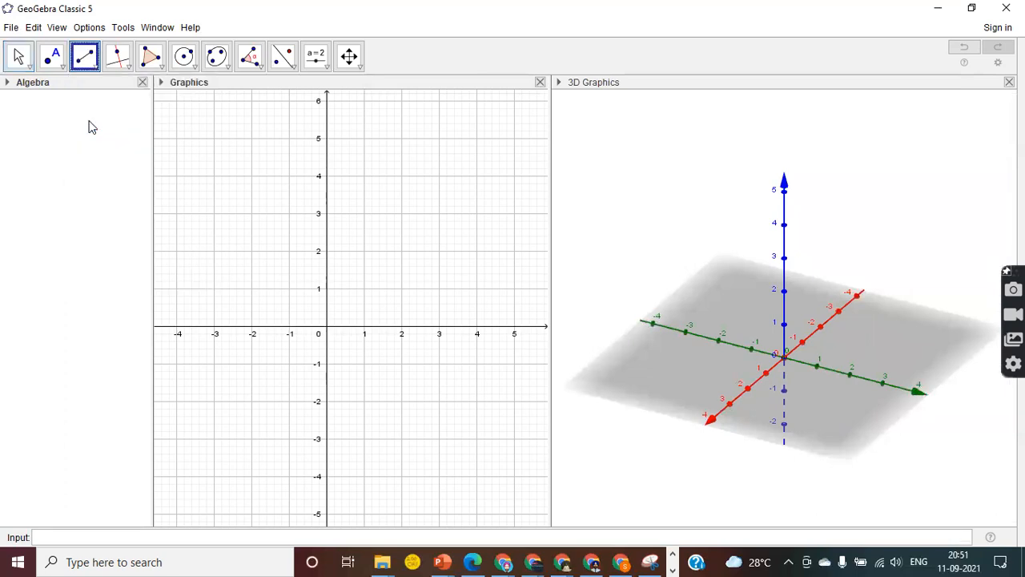
{"action": "left_click", "coordinate": [327, 329]}
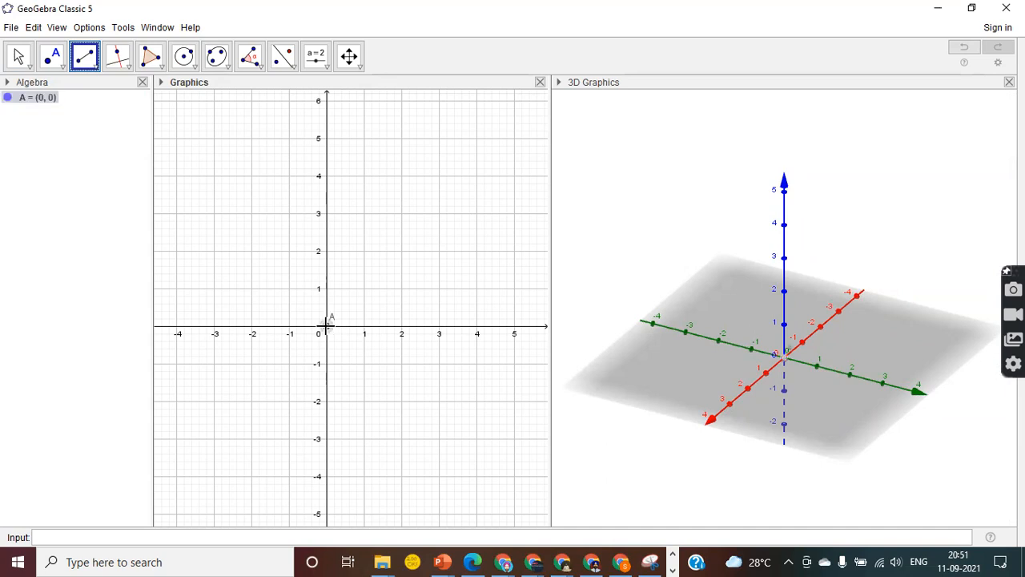
{"action": "left_click", "coordinate": [399, 215]}
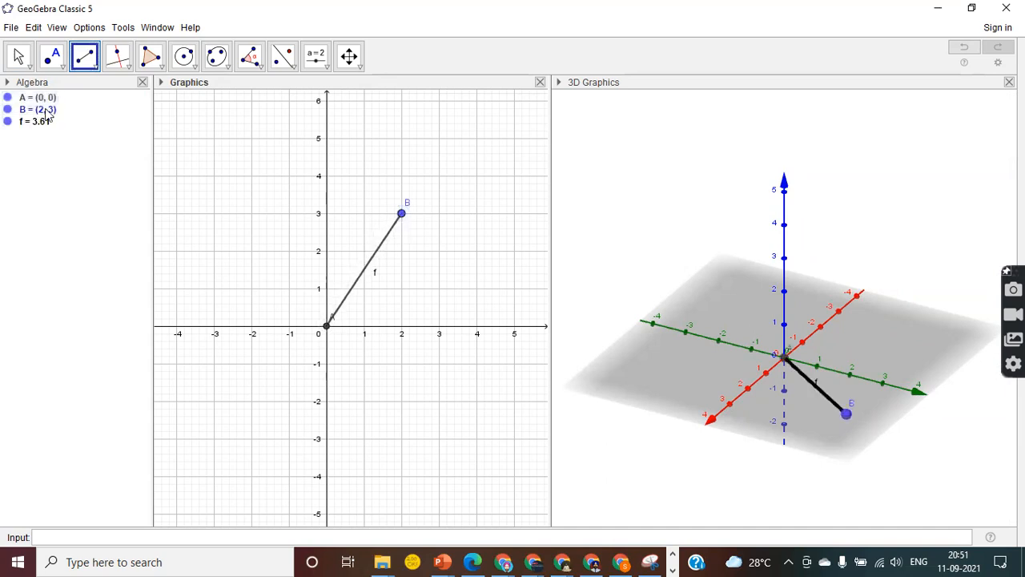
Move the segment's endpoint B to (3, 3) in the 2D view
{"action": "left_click", "coordinate": [19, 57]}
{"action": "left_click_drag", "start_coordinate": [646, 310], "coordinate": [732, 286]}
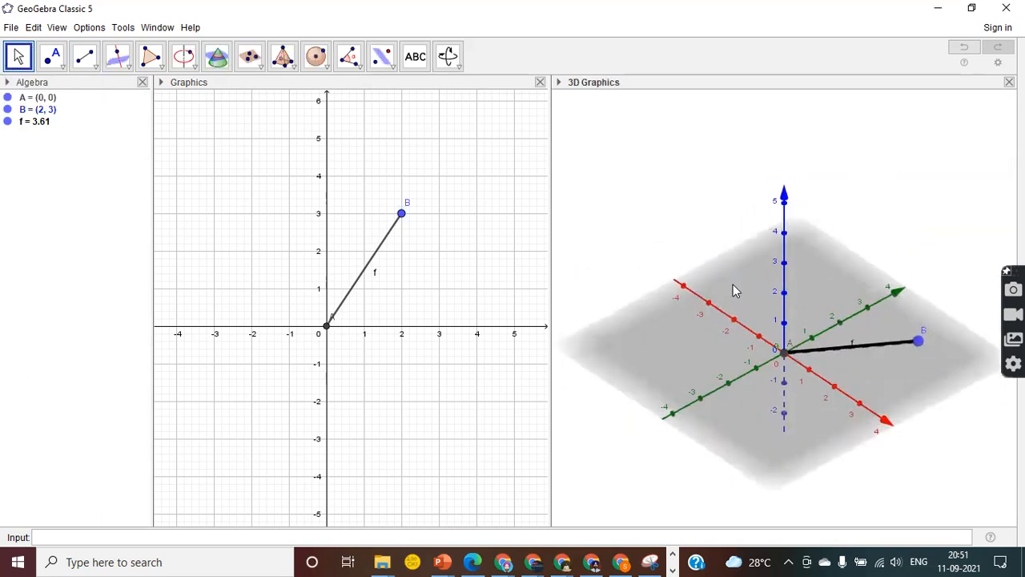
{"action": "left_click", "coordinate": [403, 218]}
{"action": "left_click_drag", "start_coordinate": [407, 221], "coordinate": [435, 214]}
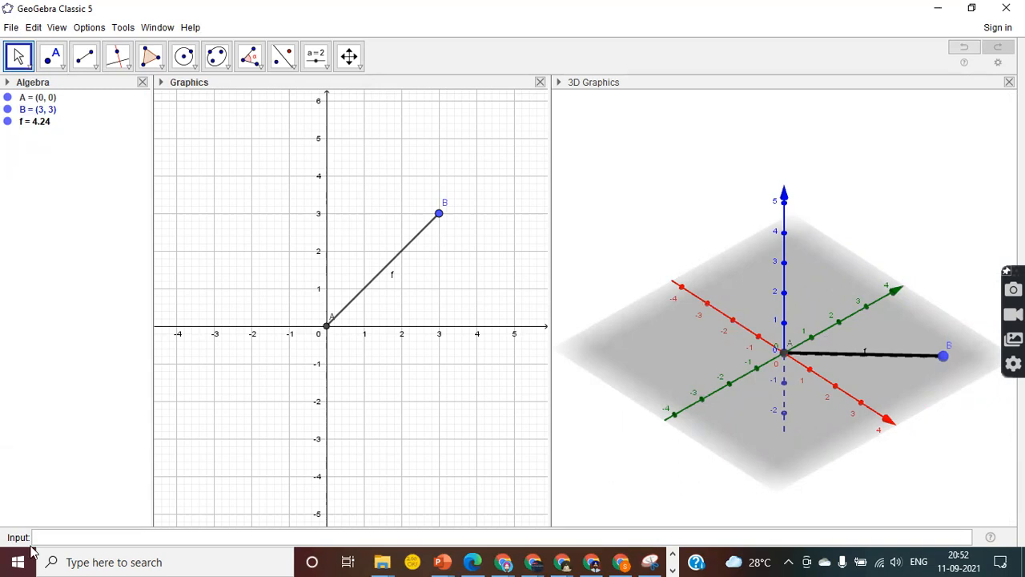
Create an angle slider named Angle in the 2D view, ranging from 0° to 360° with an increment of 1°
{"action": "left_click", "coordinate": [60, 537]}
{"action": "left_click", "coordinate": [326, 69]}
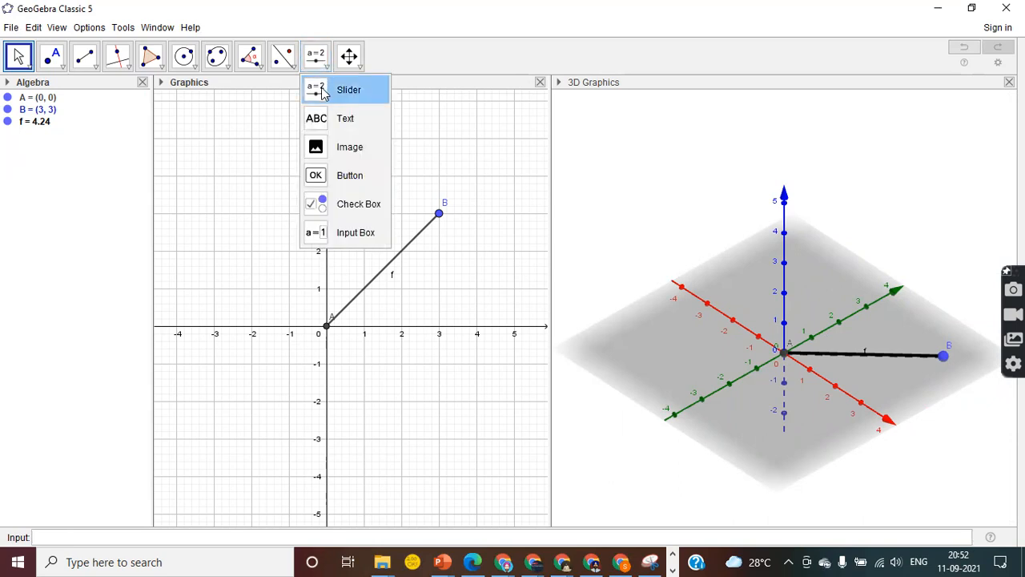
{"action": "left_click", "coordinate": [336, 88]}
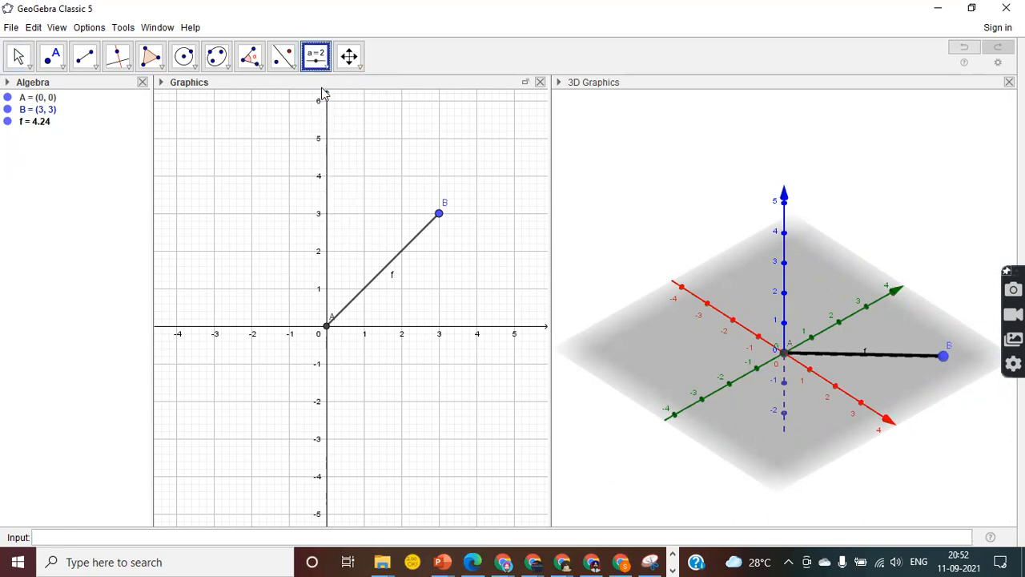
{"action": "left_click", "coordinate": [242, 195]}
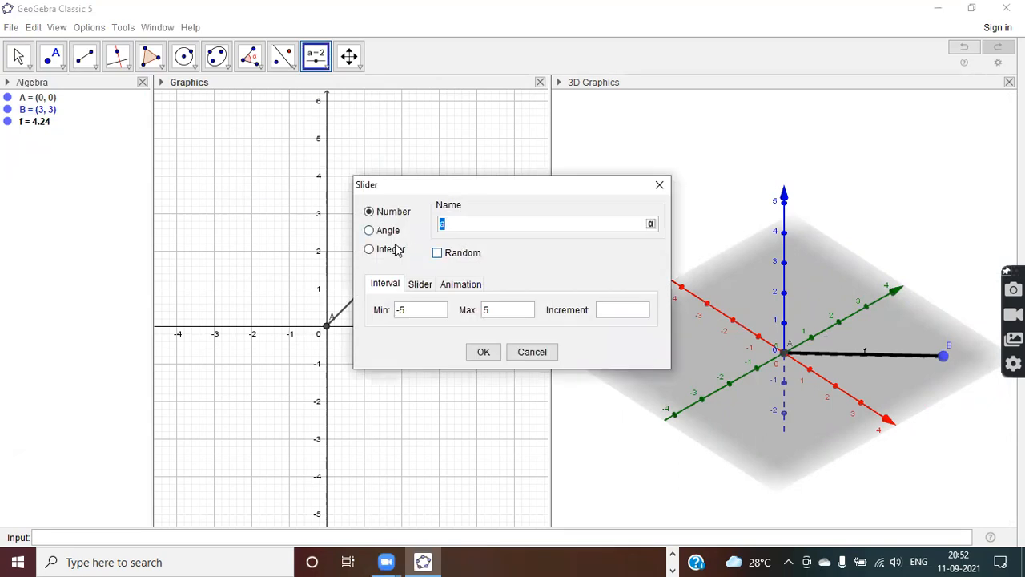
{"action": "left_click", "coordinate": [369, 232]}
{"action": "left_click", "coordinate": [456, 225]}
{"action": "key", "text": "BackSpace"}
{"action": "type", "text": "Angle"}
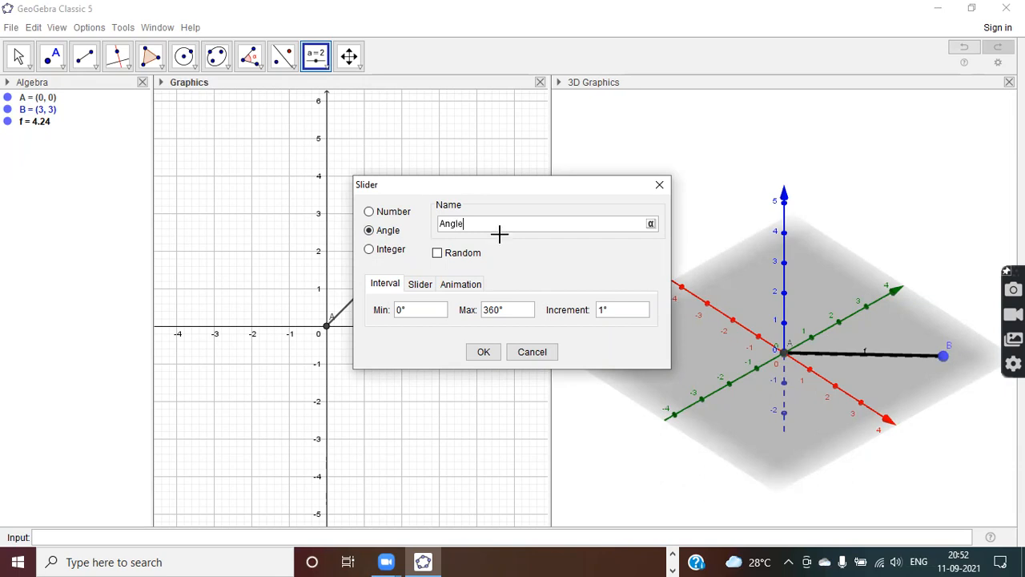
{"action": "key", "text": "Return"}
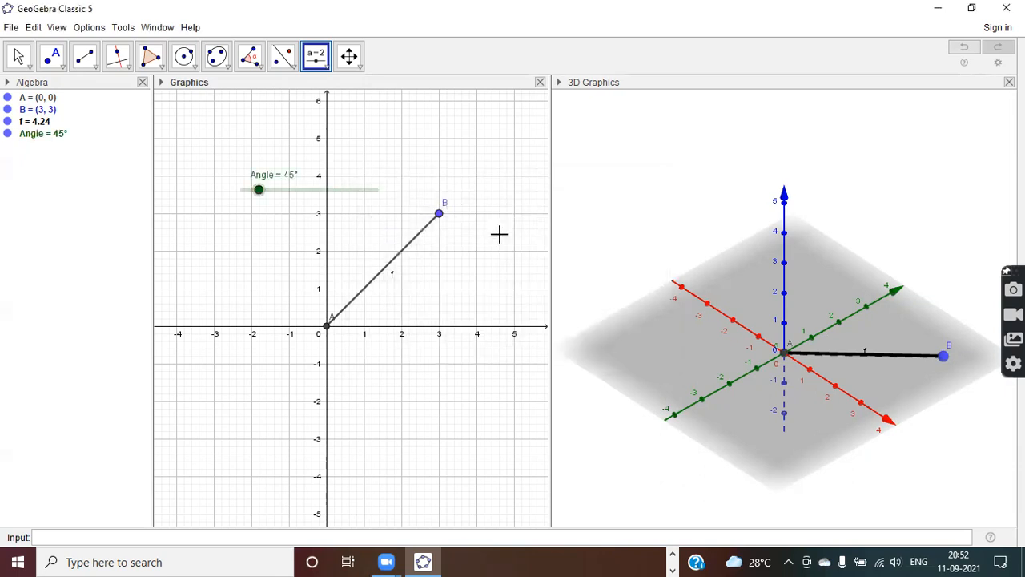
Move the Angle slider below the x-axis near y = -3 in the 2D view and set it to 32°
{"action": "left_click", "coordinate": [18, 55]}
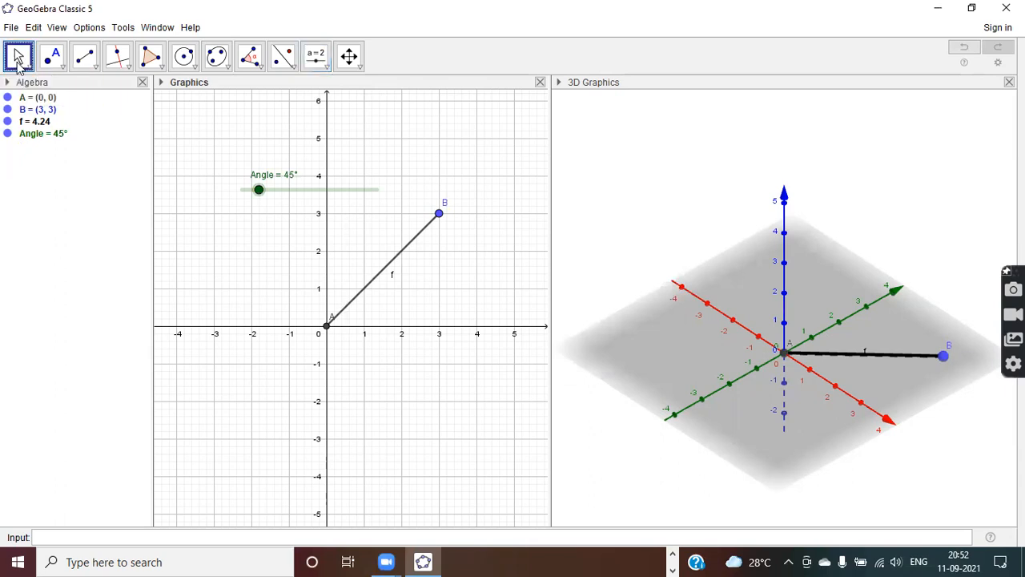
{"action": "left_click", "coordinate": [282, 194]}
{"action": "left_click_drag", "start_coordinate": [282, 194], "coordinate": [226, 451]}
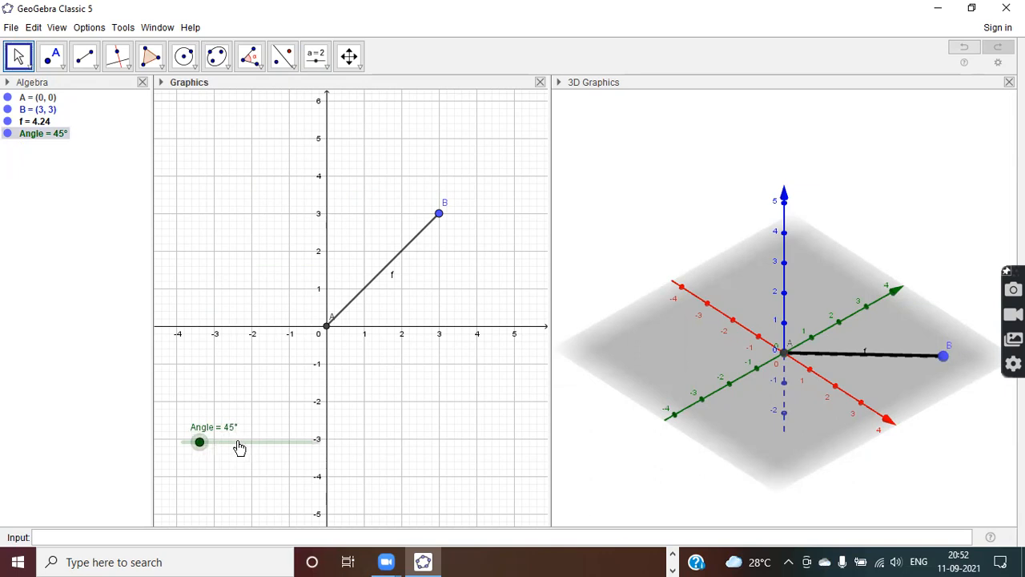
{"action": "left_click", "coordinate": [202, 449]}
{"action": "mouse_move", "coordinate": [203, 449]}
{"action": "left_mouse_down"}
{"action": "mouse_move", "coordinate": [291, 452]}
{"action": "mouse_move", "coordinate": [181, 457]}
{"action": "mouse_move", "coordinate": [248, 453]}
{"action": "mouse_move", "coordinate": [195, 456]}
{"action": "left_mouse_up"}
Enter a Rotate command in its axis-of-rotation form, with segment f as the object and Angle as the rotation angle
{"action": "left_click", "coordinate": [62, 540]}
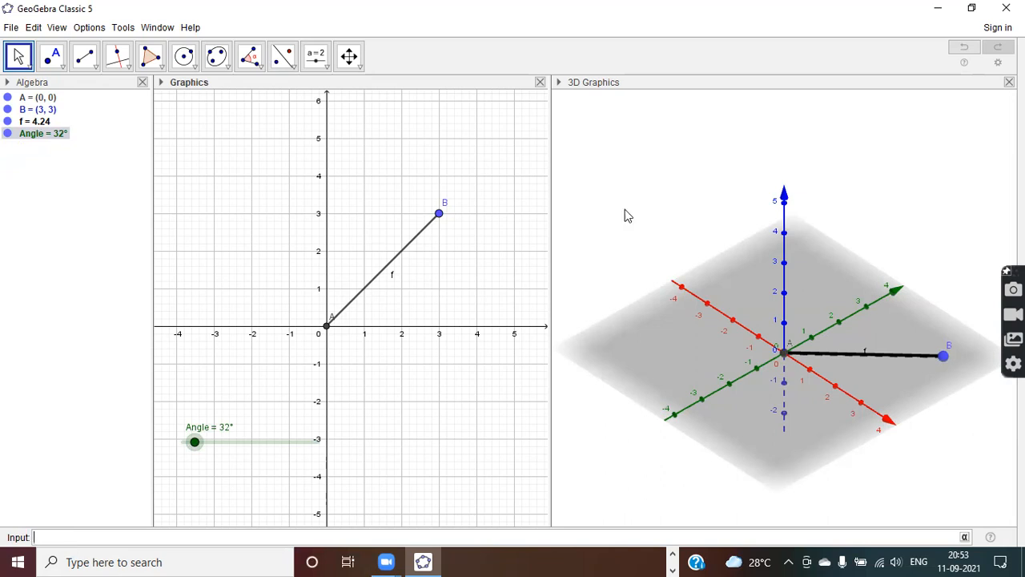
{"action": "left_click", "coordinate": [683, 150]}
{"action": "mouse_move", "coordinate": [650, 215]}
{"action": "left_mouse_down"}
{"action": "mouse_move", "coordinate": [636, 197]}
{"action": "mouse_move", "coordinate": [656, 207]}
{"action": "left_mouse_up"}
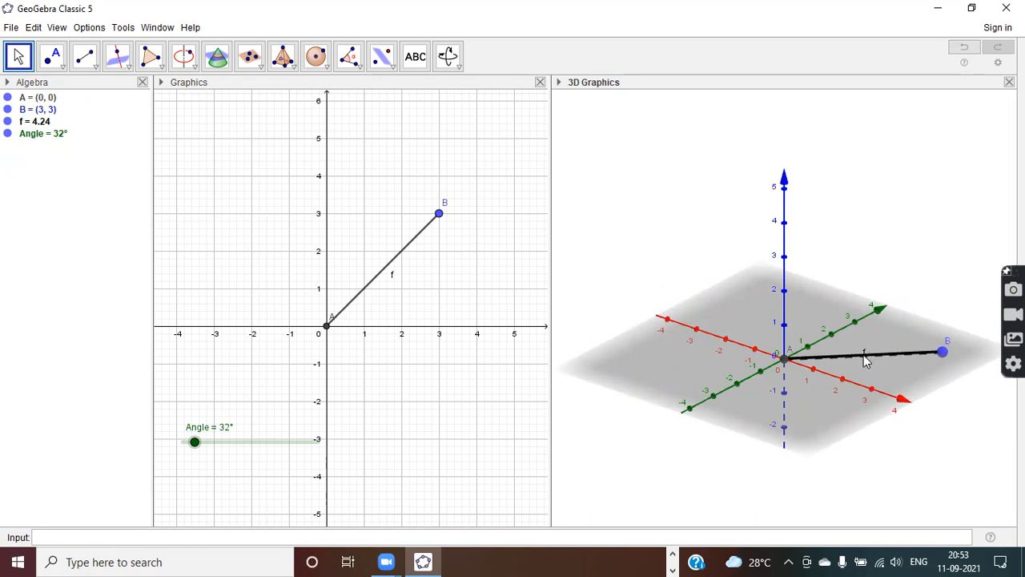
{"action": "left_click", "coordinate": [72, 536]}
{"action": "type", "text": "rota"}
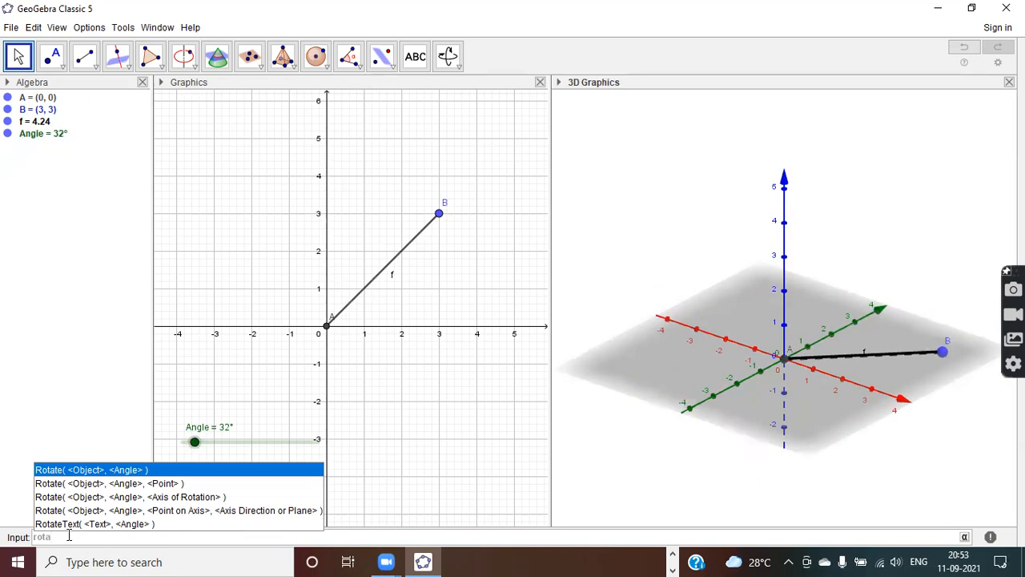
{"action": "key", "text": "Down"}
{"action": "key", "text": "Down"}
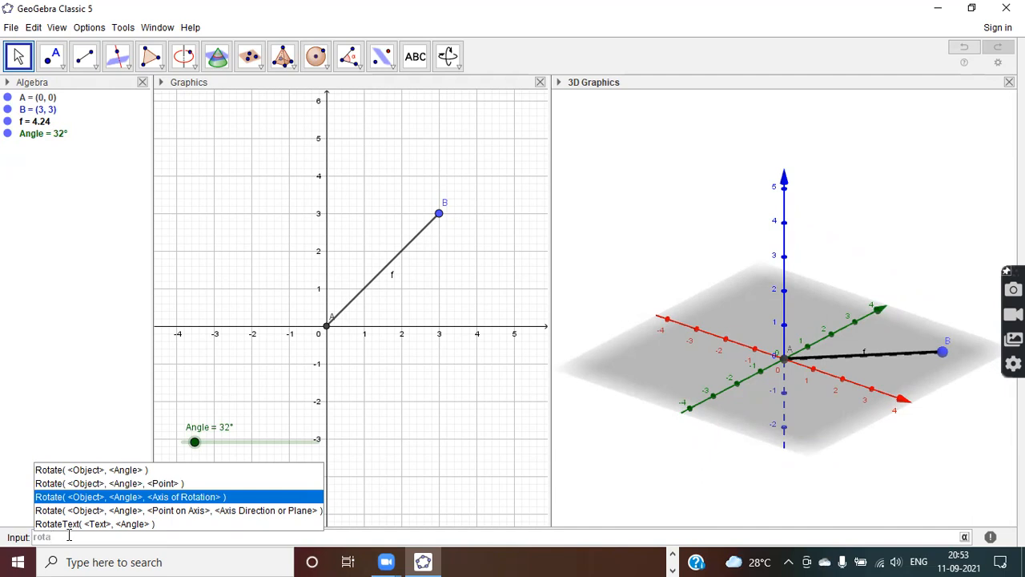
{"action": "key", "text": "Return"}
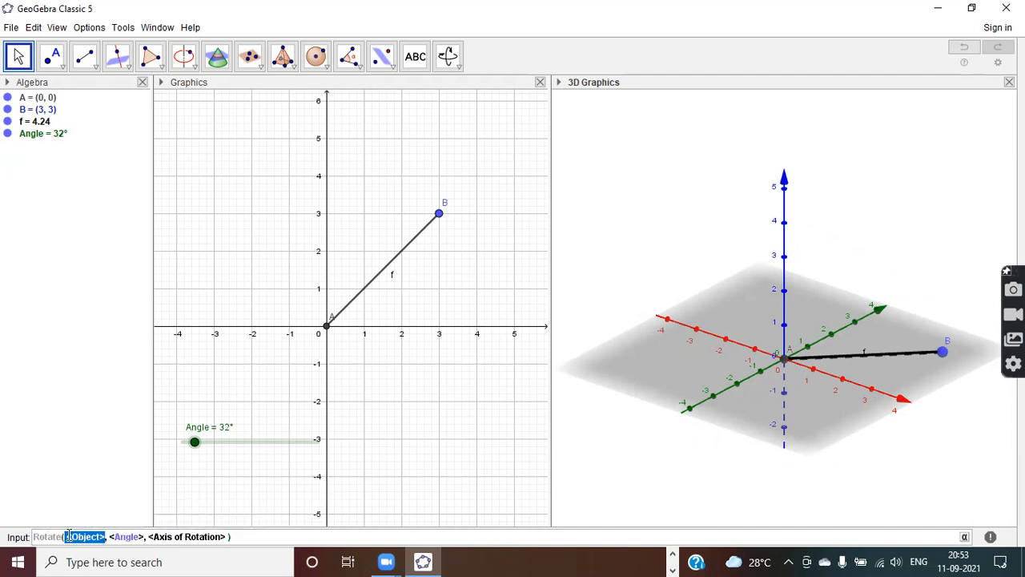
{"action": "key", "text": "BackSpace"}
{"action": "key", "text": "Tab"}
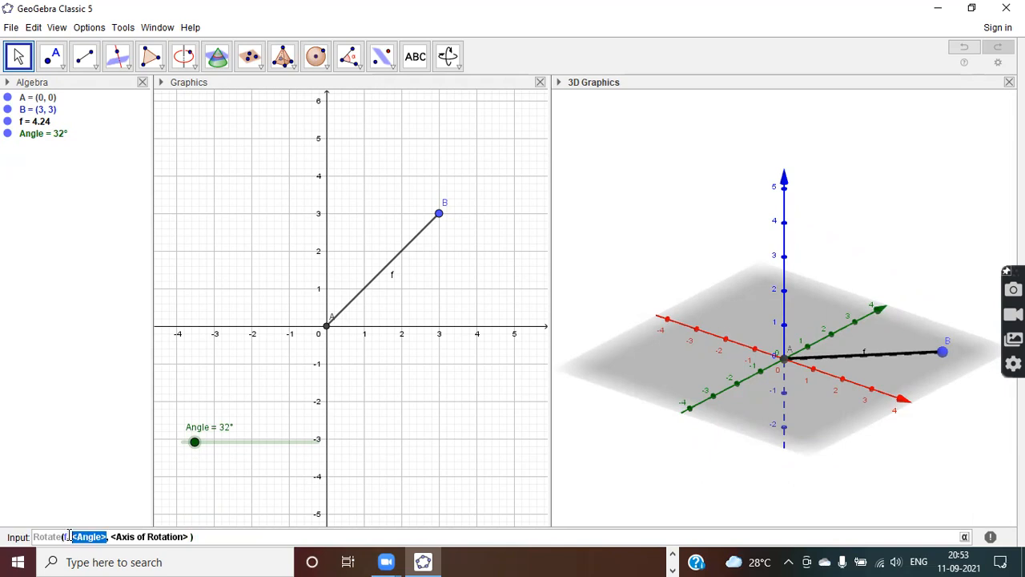
{"action": "type", "text": "Ang"}
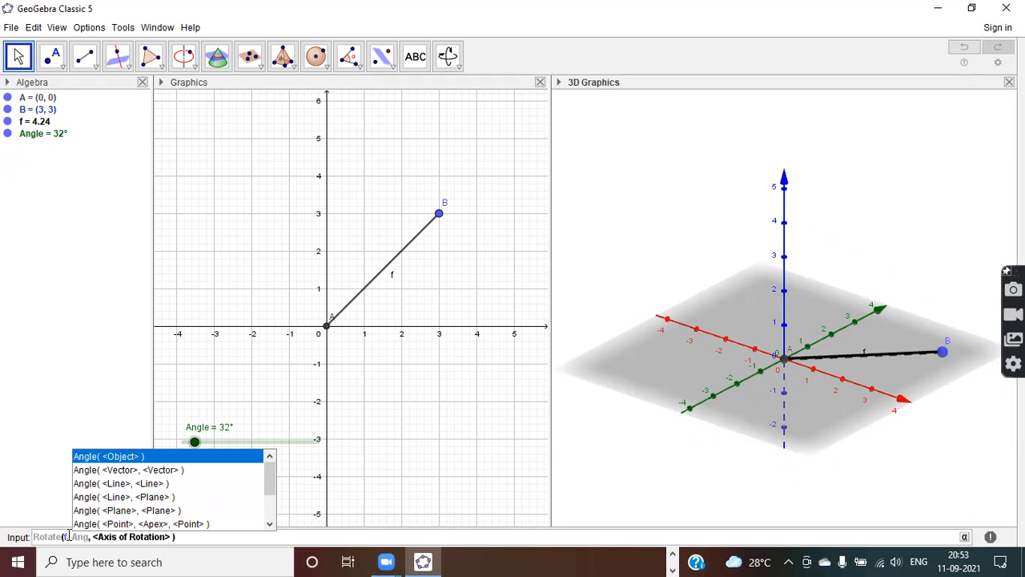
{"action": "type", "text": "le"}
{"action": "key", "text": "Escape"}
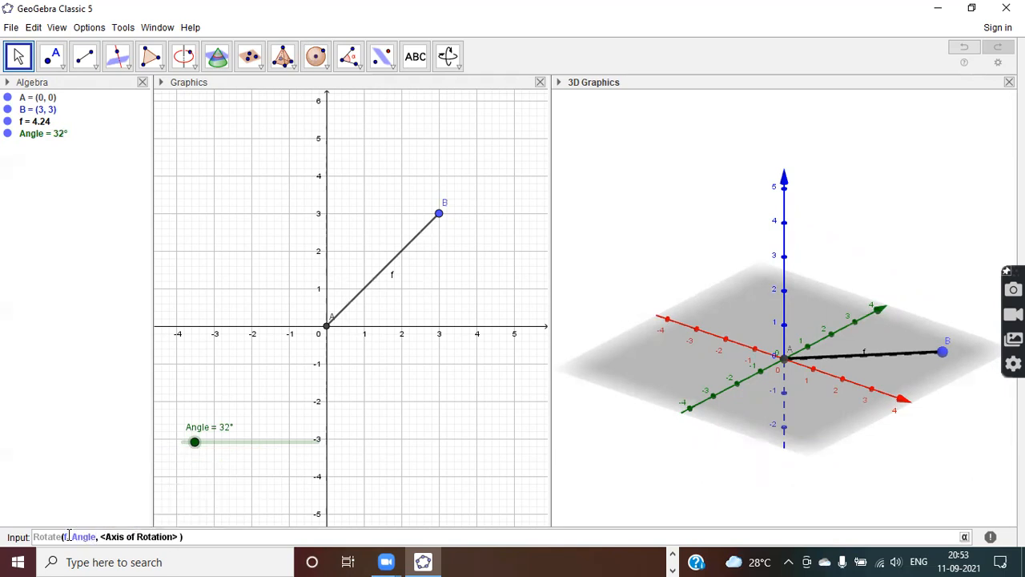
{"action": "key", "text": "Tab"}
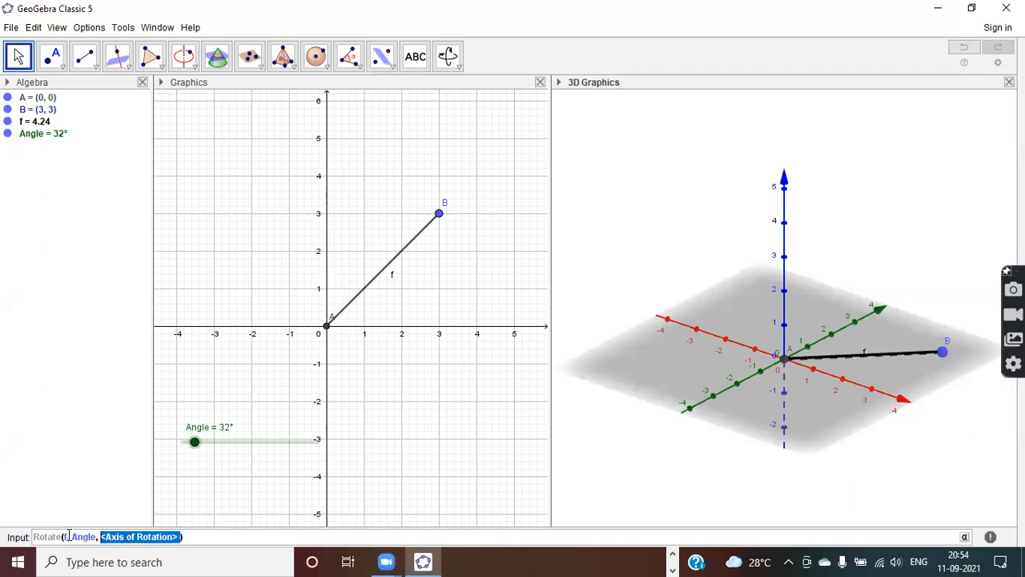
Complete the Rotate command with zAxis as the axis of rotation and create the rotated segment
{"action": "type", "text": "z"}
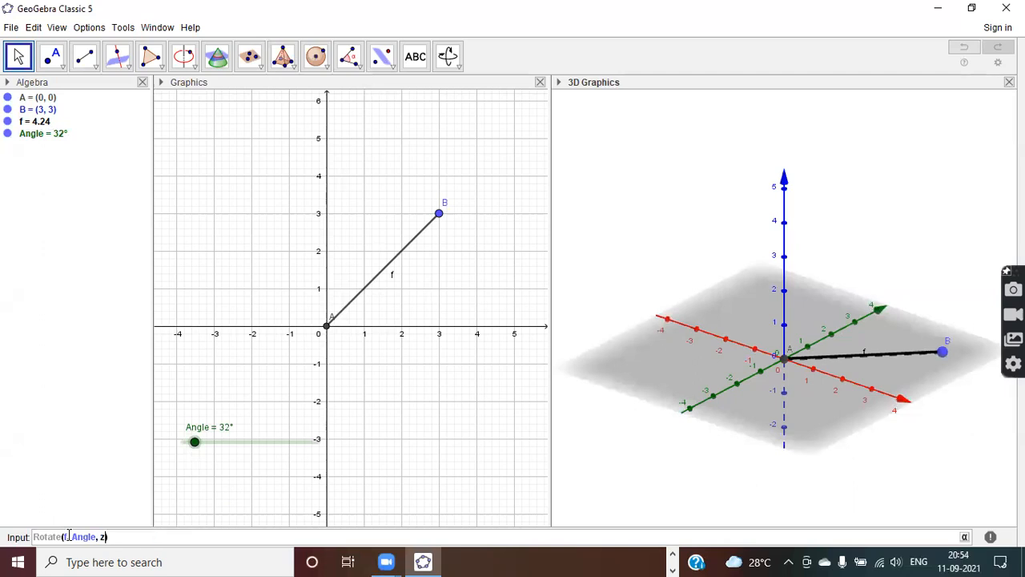
{"action": "type", "text": "Axis"}
{"action": "key", "text": "Left"}
{"action": "key", "text": "Left"}
{"action": "key", "text": "Left"}
{"action": "key", "text": "BackSpace"}
{"action": "type", "text": "a"}
{"action": "key", "text": "BackSpace"}
{"action": "type", "text": "A"}
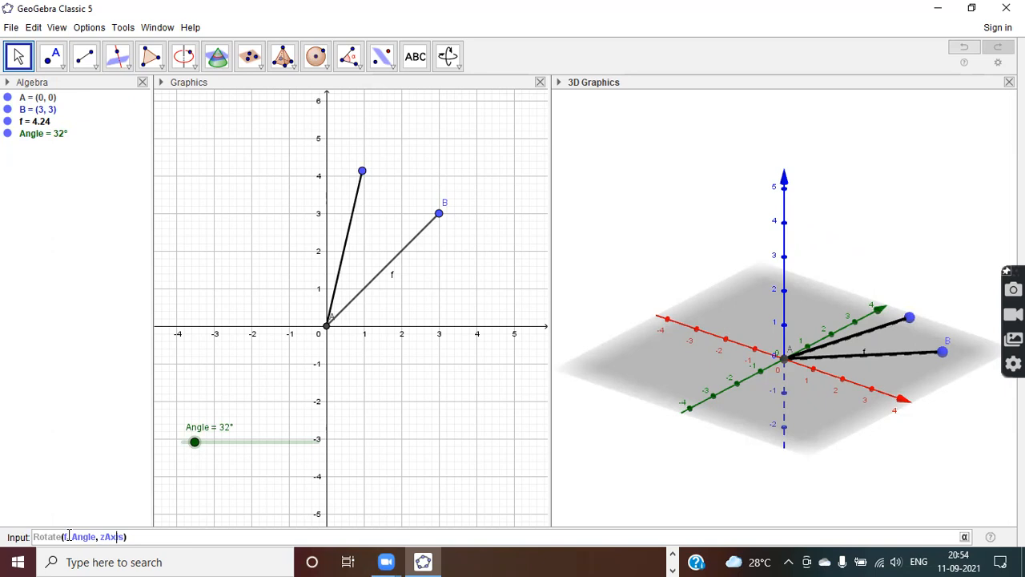
{"action": "key", "text": "Return"}
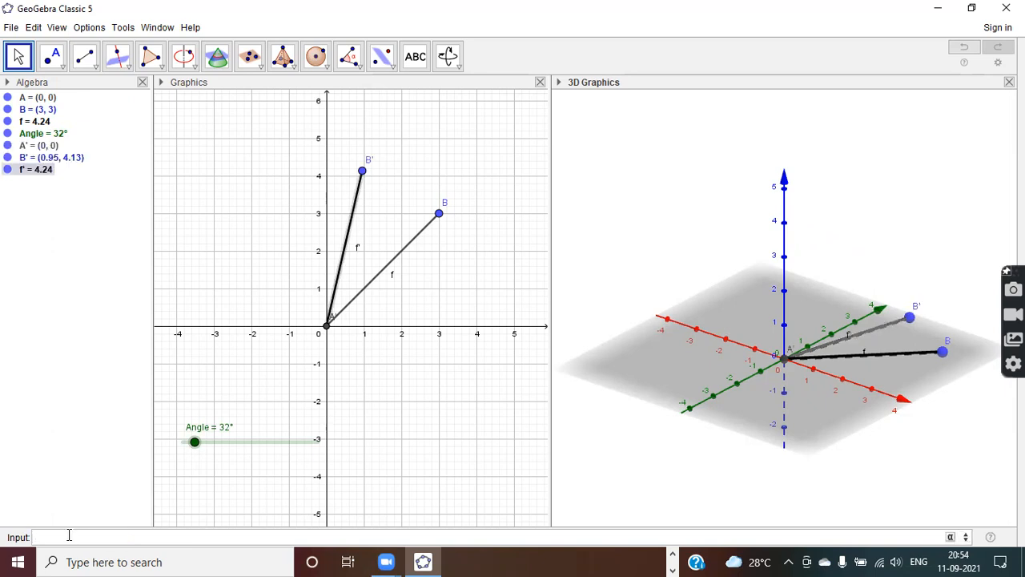
Set the Angle slider to 156° and then to 178° to turn the rotated segment about the z-axis
{"action": "left_click_drag", "start_coordinate": [195, 444], "coordinate": [240, 440]}
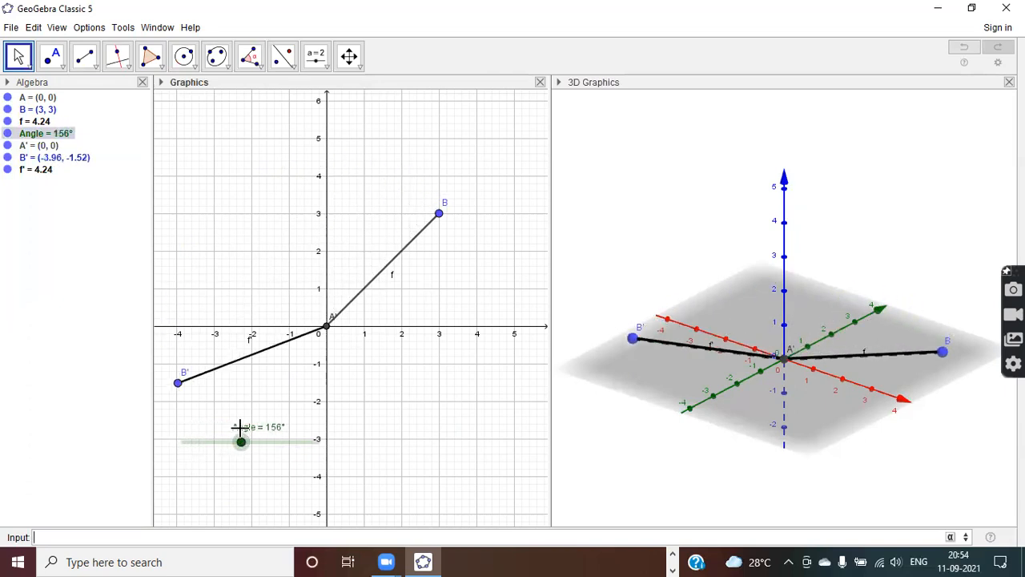
{"action": "mouse_move", "coordinate": [856, 445]}
{"action": "left_mouse_down"}
{"action": "mouse_move", "coordinate": [831, 428]}
{"action": "mouse_move", "coordinate": [805, 429]}
{"action": "mouse_move", "coordinate": [847, 431]}
{"action": "left_mouse_up"}
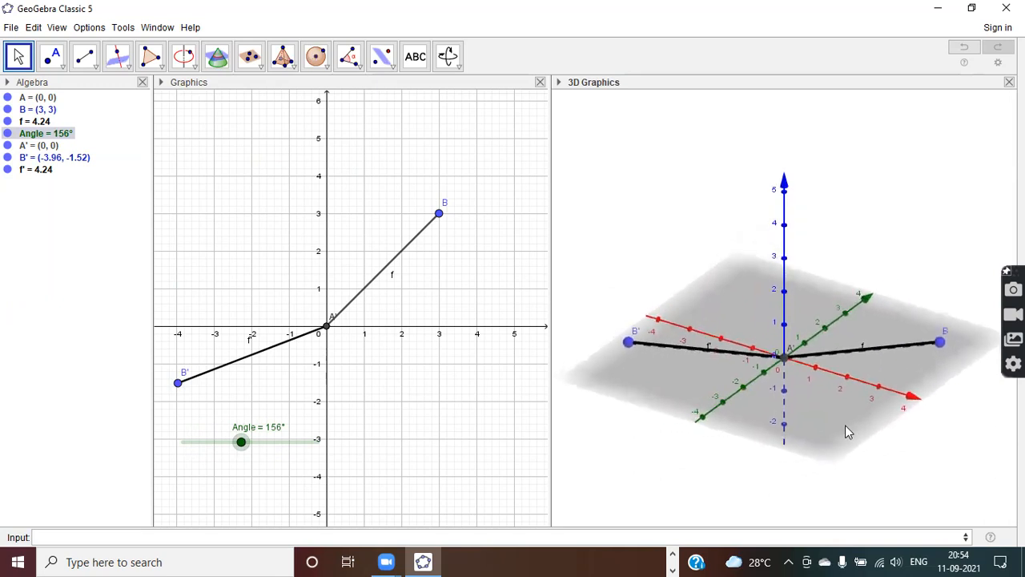
{"action": "mouse_move", "coordinate": [242, 443]}
{"action": "left_mouse_down"}
{"action": "mouse_move", "coordinate": [283, 444]}
{"action": "mouse_move", "coordinate": [214, 449]}
{"action": "mouse_move", "coordinate": [291, 443]}
{"action": "mouse_move", "coordinate": [249, 443]}
{"action": "left_mouse_up"}
{"action": "left_click_drag", "start_coordinate": [783, 419], "coordinate": [790, 416]}
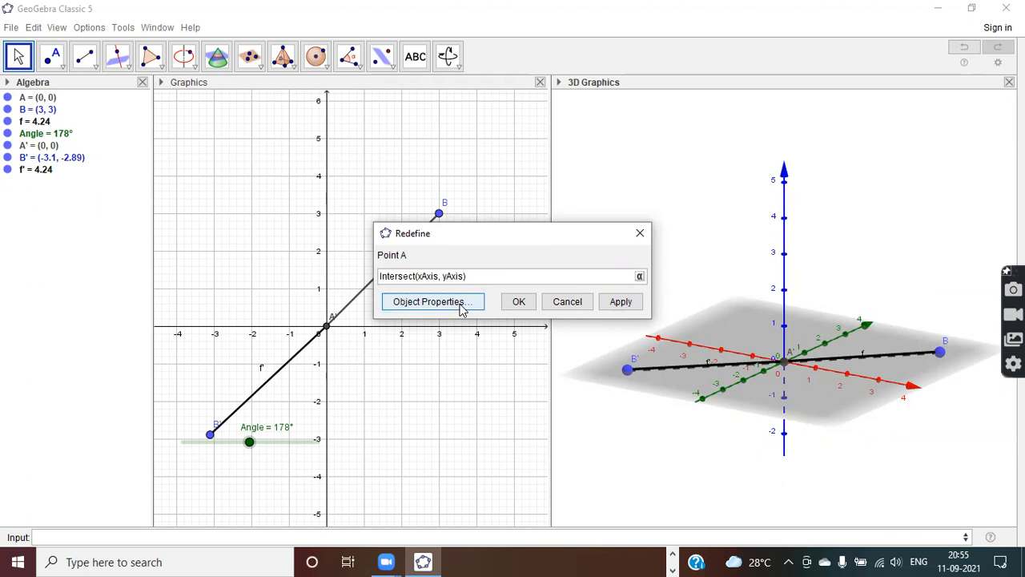
Try to redefine point A as Intersect(xAxis, yAxis,zAxis), then cancel the redefinition
{"action": "type", "text": "zAxis"}
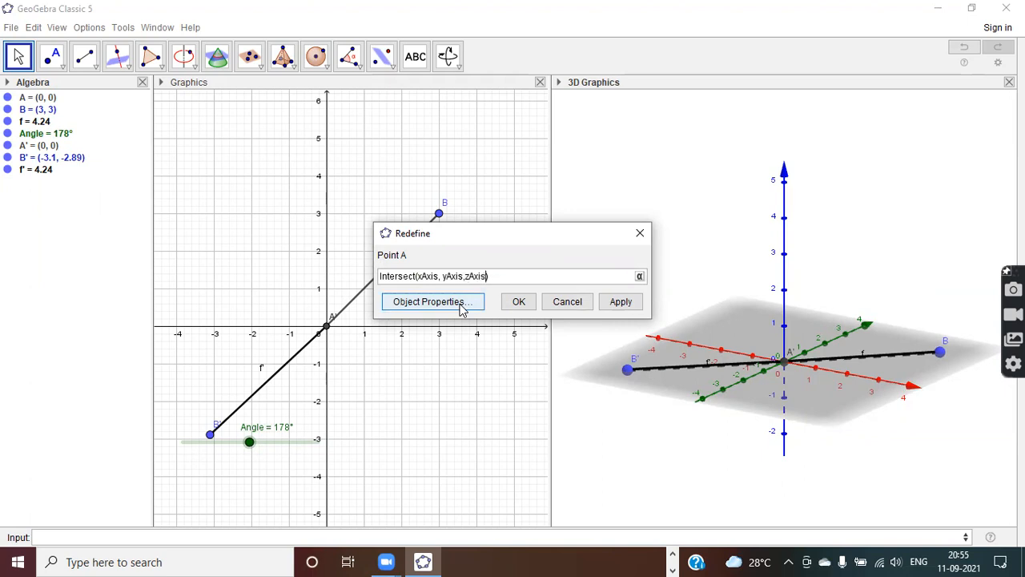
{"action": "left_click", "coordinate": [519, 302]}
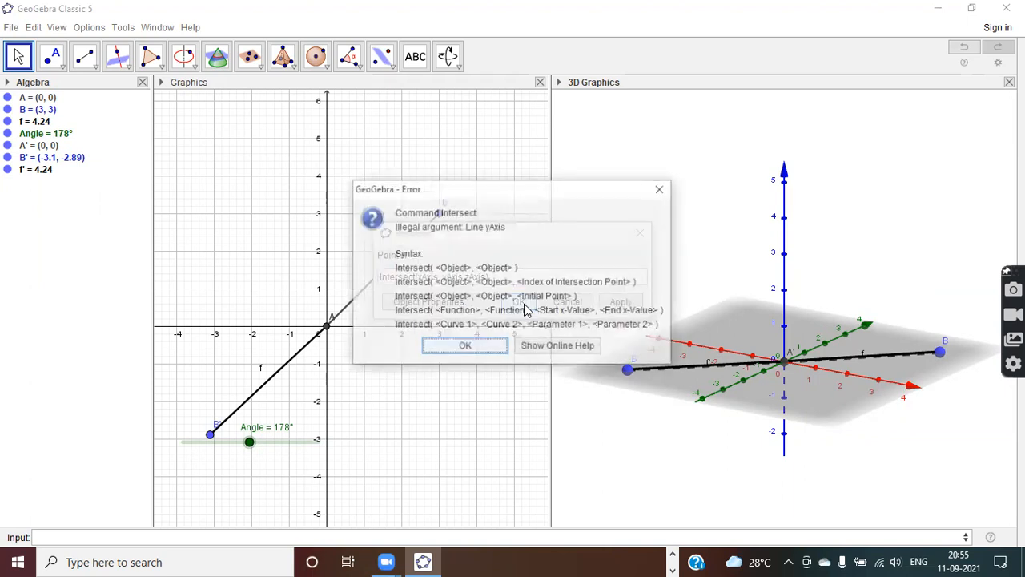
{"action": "left_click", "coordinate": [451, 347]}
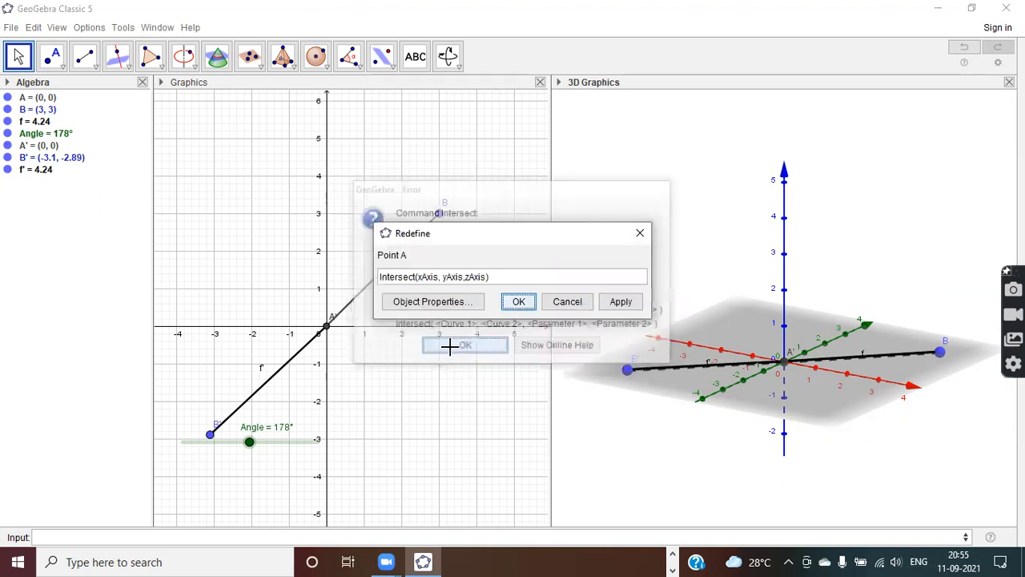
{"action": "left_click", "coordinate": [567, 302]}
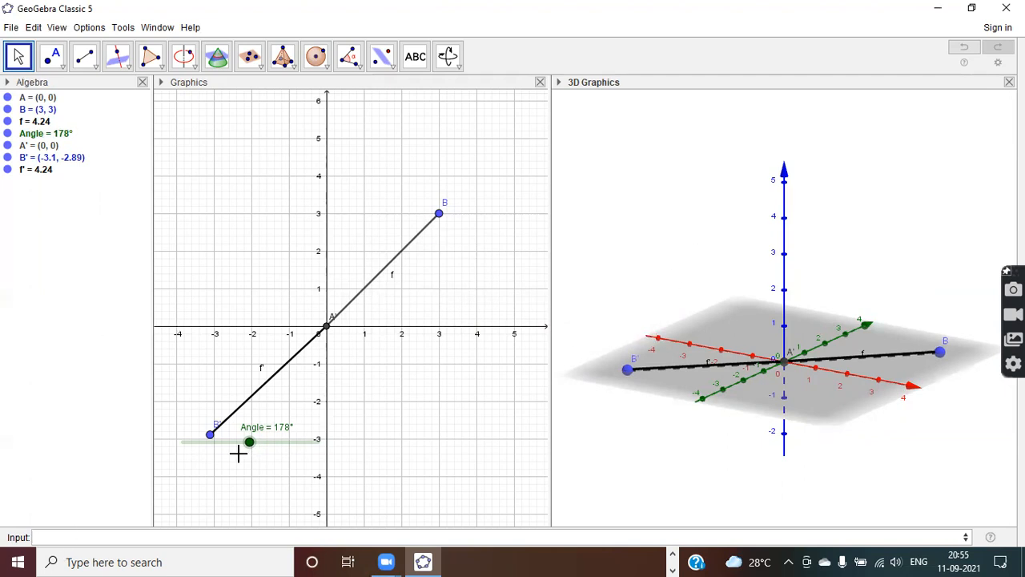
Add a 3D point at the origin with coordinates (0,0,0)
{"action": "left_click", "coordinate": [57, 537]}
{"action": "type", "text": "(0,0,0"}
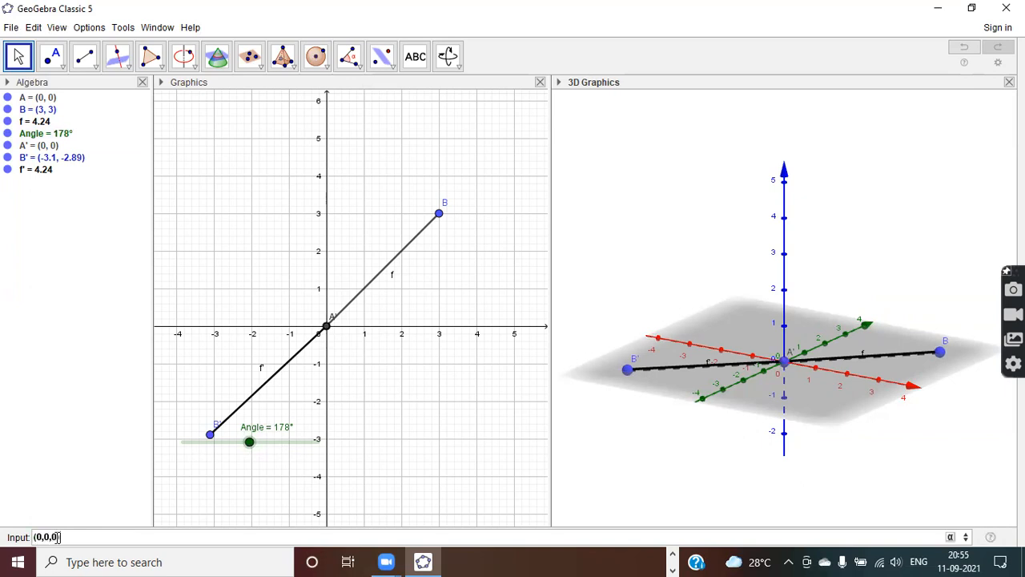
{"action": "key", "text": "Return"}
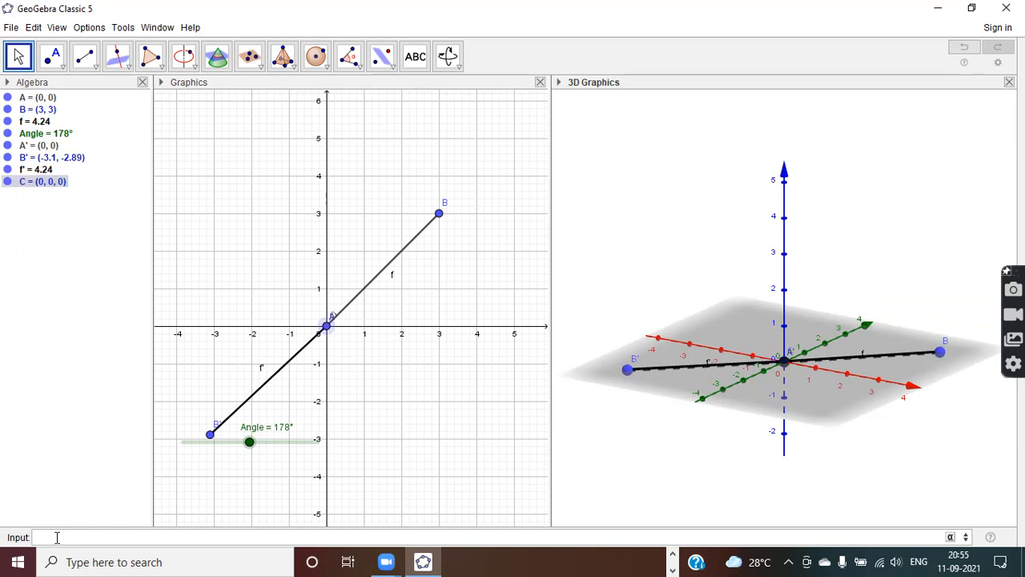
Hide points A, B, B' and C and the original segment f
{"action": "left_click", "coordinate": [7, 97]}
{"action": "left_click", "coordinate": [7, 109]}
{"action": "left_click", "coordinate": [8, 121]}
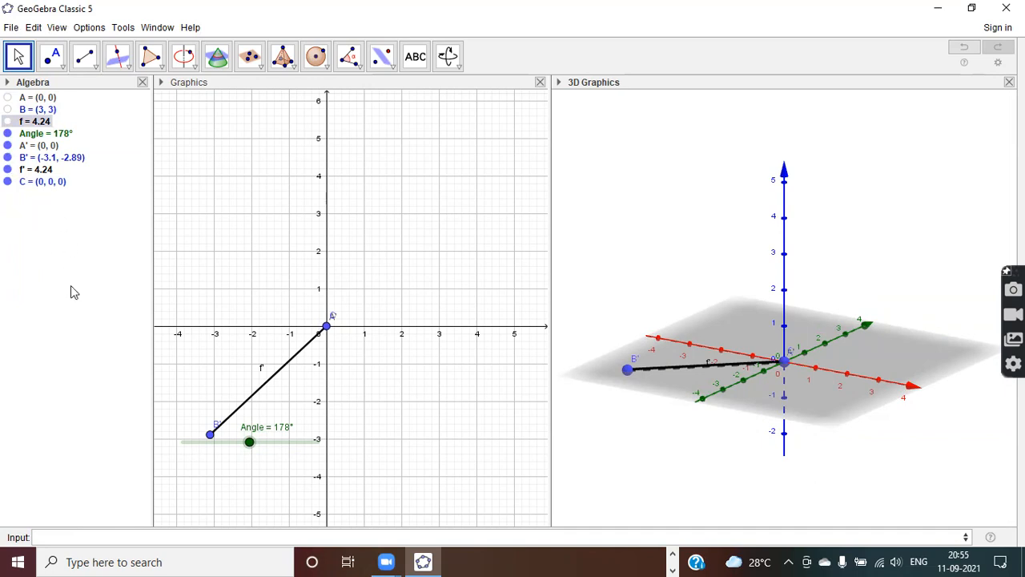
{"action": "left_click", "coordinate": [7, 157]}
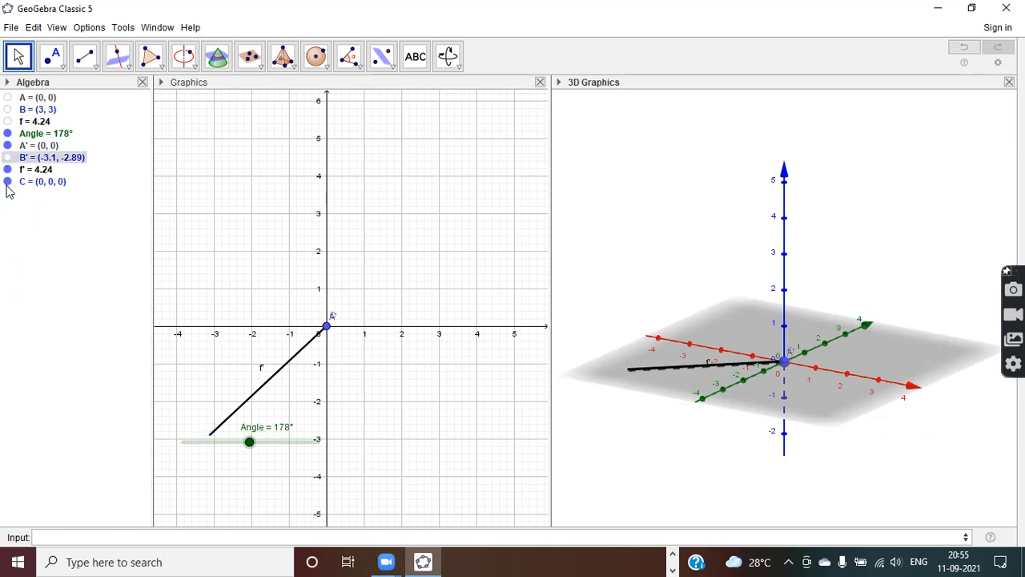
{"action": "left_click", "coordinate": [8, 181]}
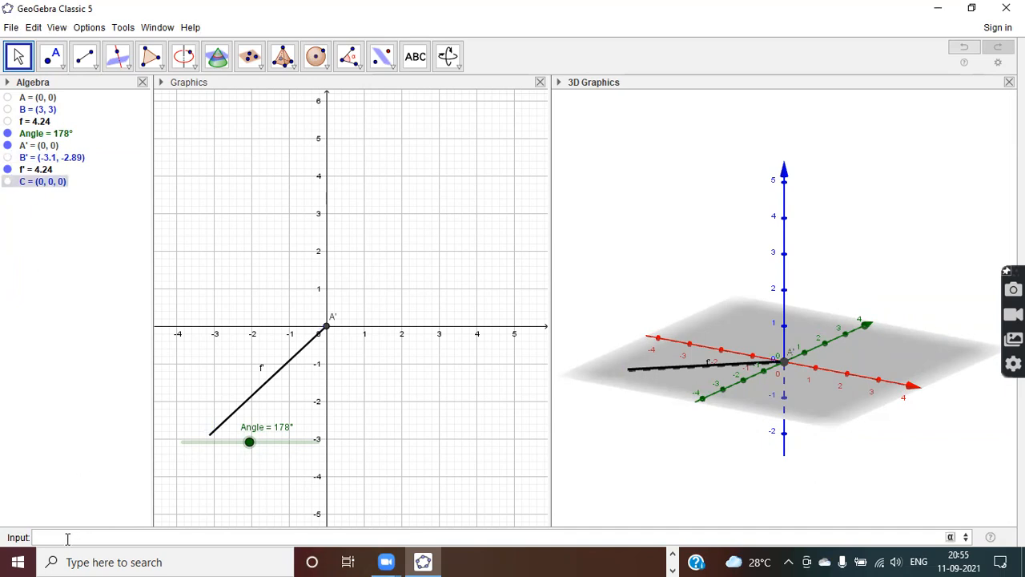
Add a 3D point with coordinates (2,3,2)
{"action": "left_click", "coordinate": [669, 242]}
{"action": "left_click", "coordinate": [75, 530]}
{"action": "type", "text": "("}
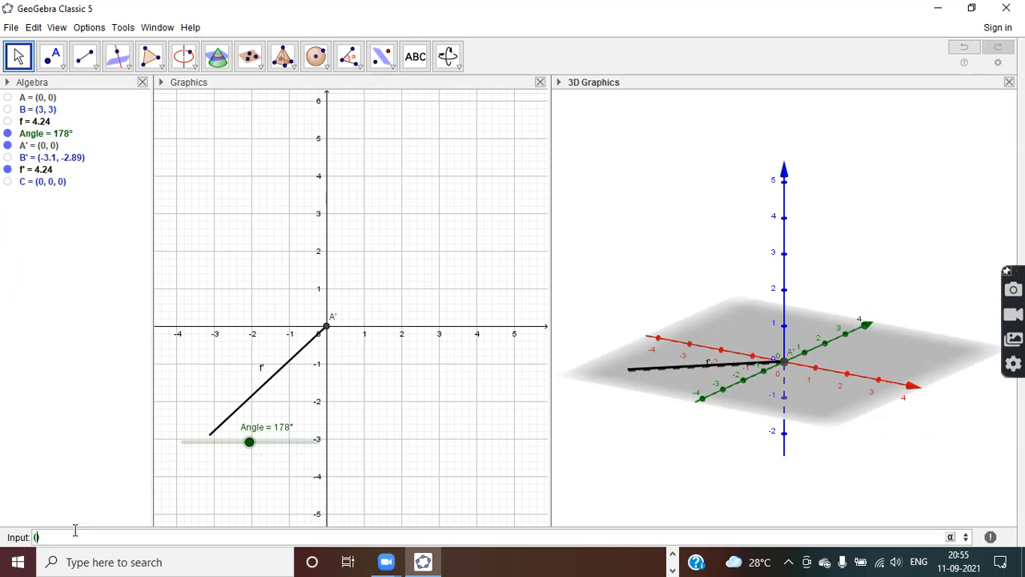
{"action": "type", "text": "2,"}
{"action": "type", "text": "3,4"}
{"action": "type", "text": "2"}
{"action": "key", "text": "Return"}
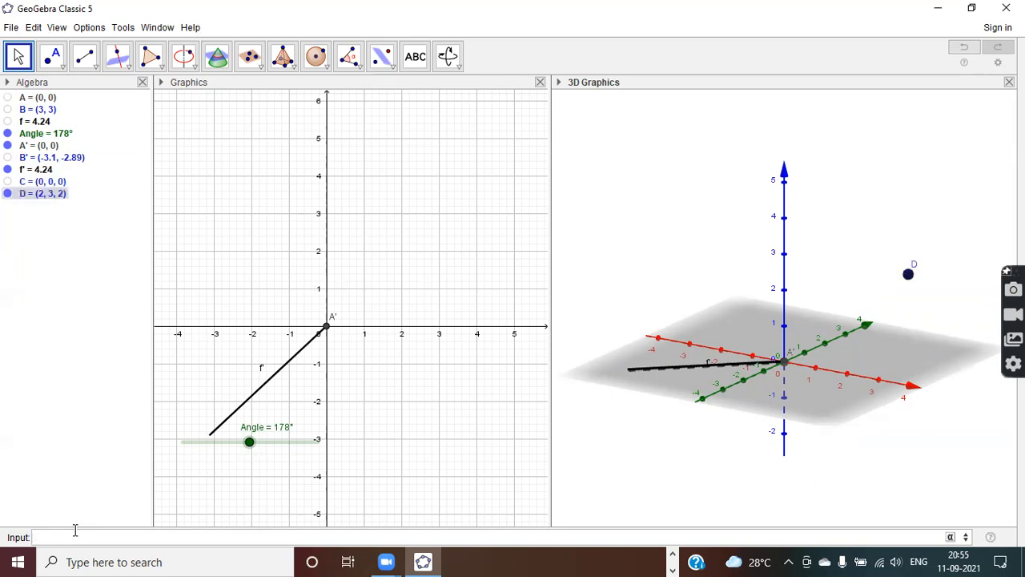
Create a 3D segment between points C and D with the Segment command
{"action": "type", "text": "seg"}
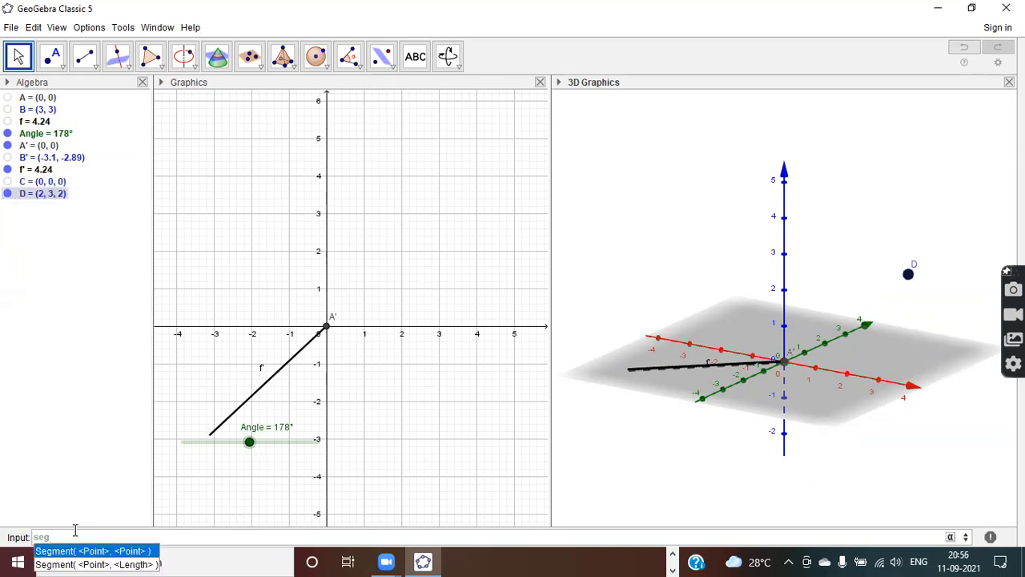
{"action": "key", "text": "Return"}
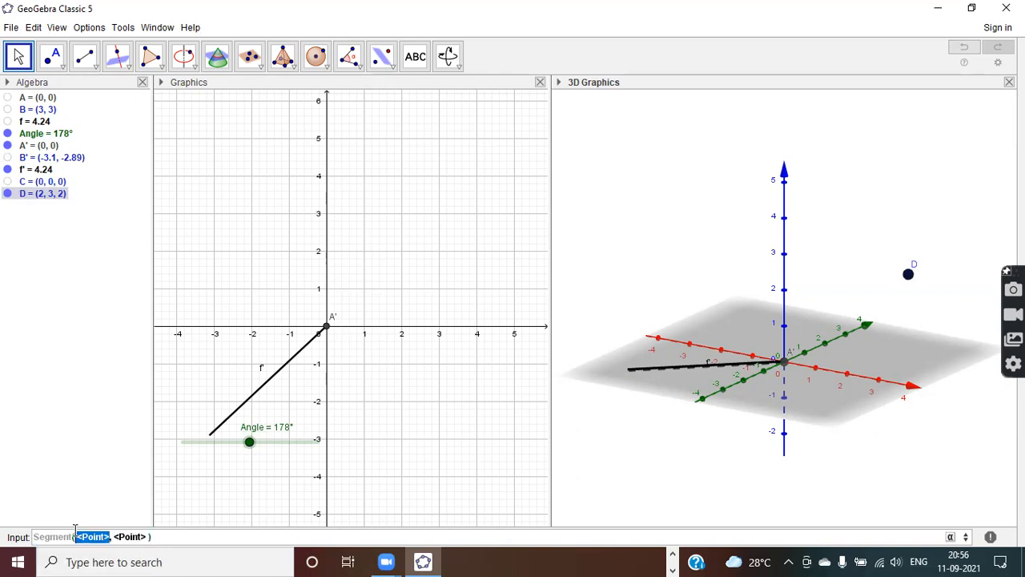
{"action": "type", "text": "C"}
{"action": "key", "text": "Tab"}
{"action": "type", "text": "D"}
{"action": "key", "text": "Return"}
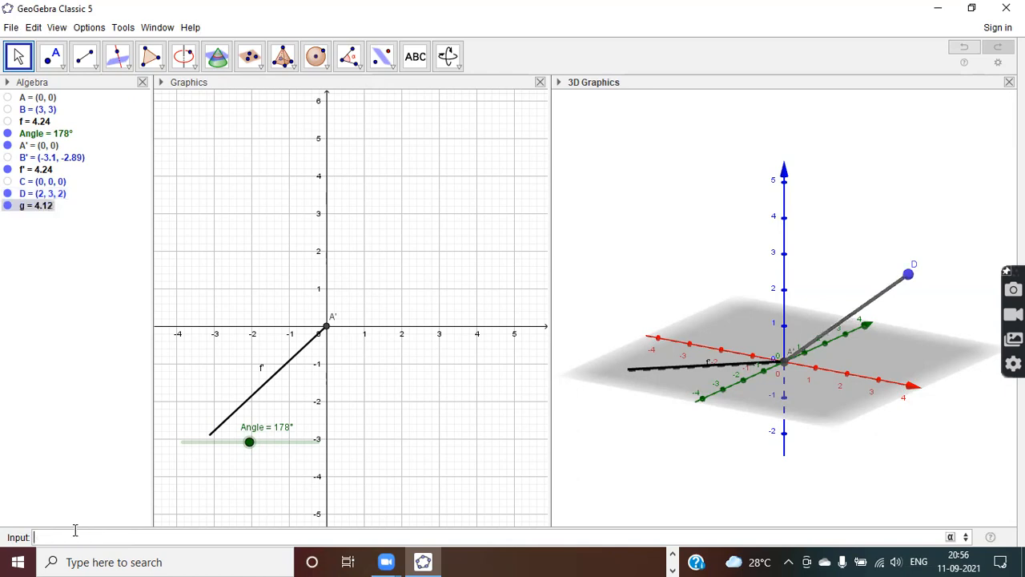
Delete the rotated segment f' that starts at A'
{"action": "left_click_drag", "start_coordinate": [746, 412], "coordinate": [773, 409]}
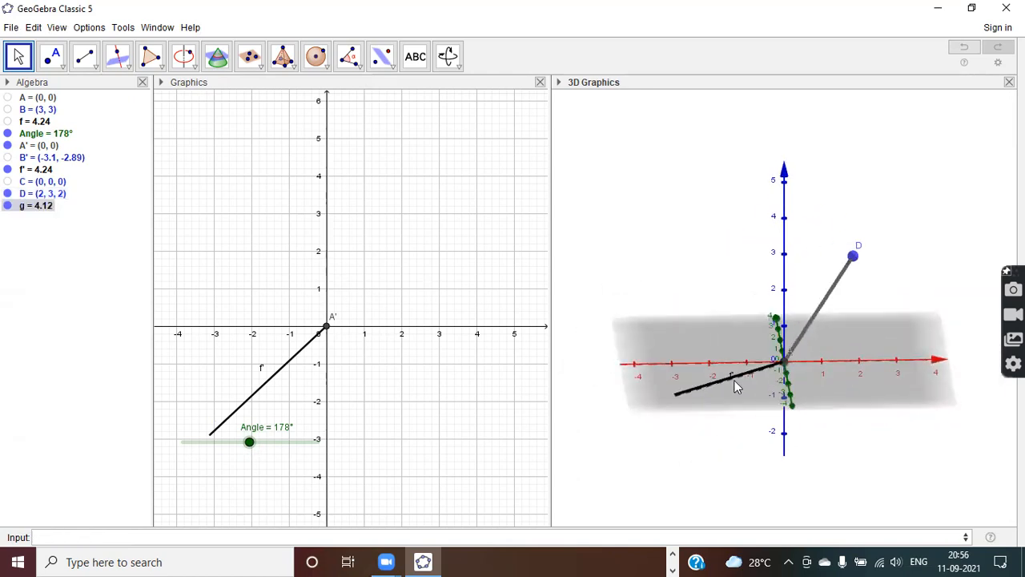
{"action": "left_click", "coordinate": [285, 371]}
{"action": "right_click", "coordinate": [284, 371]}
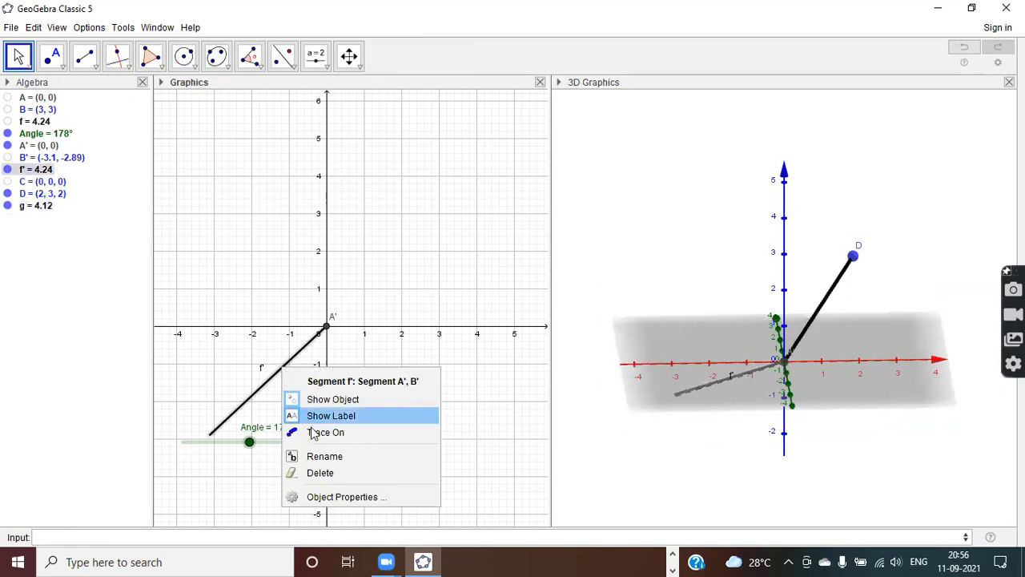
{"action": "left_click", "coordinate": [319, 472]}
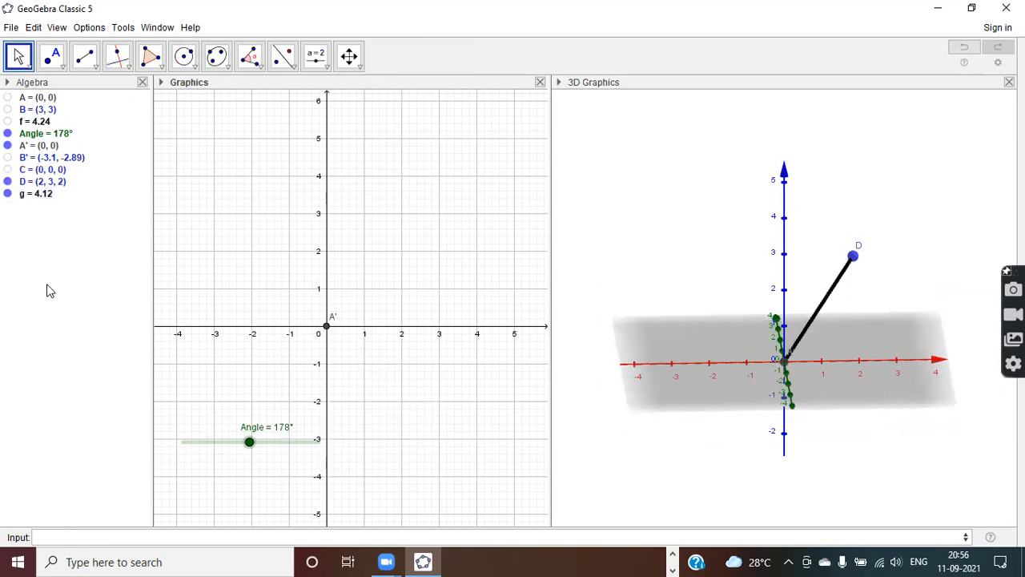
Rotate segment g by Angle about zAxis with the Rotate command, and set the Angle slider to 174°
{"action": "type", "text": "rota"}
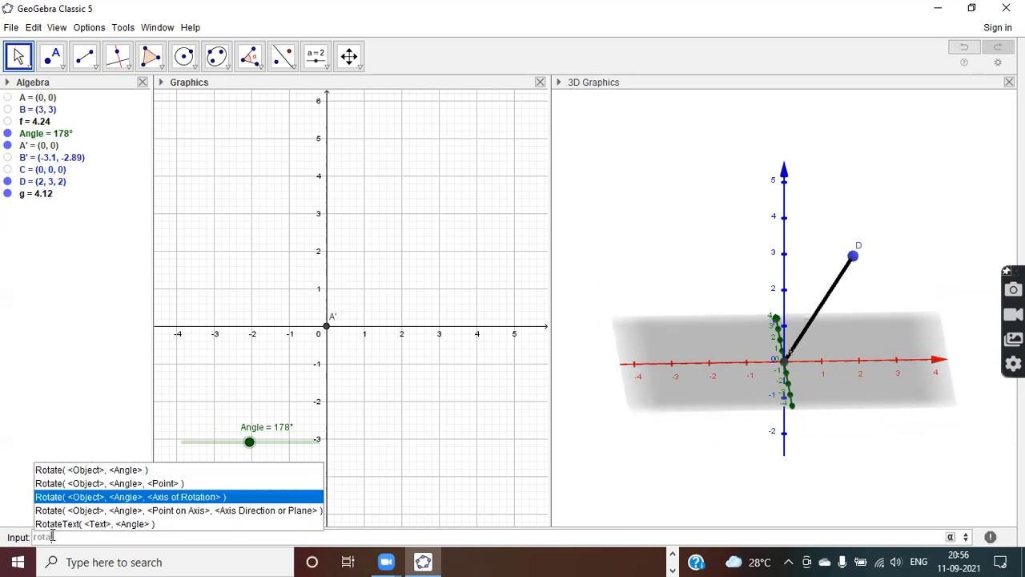
{"action": "key", "text": "Return"}
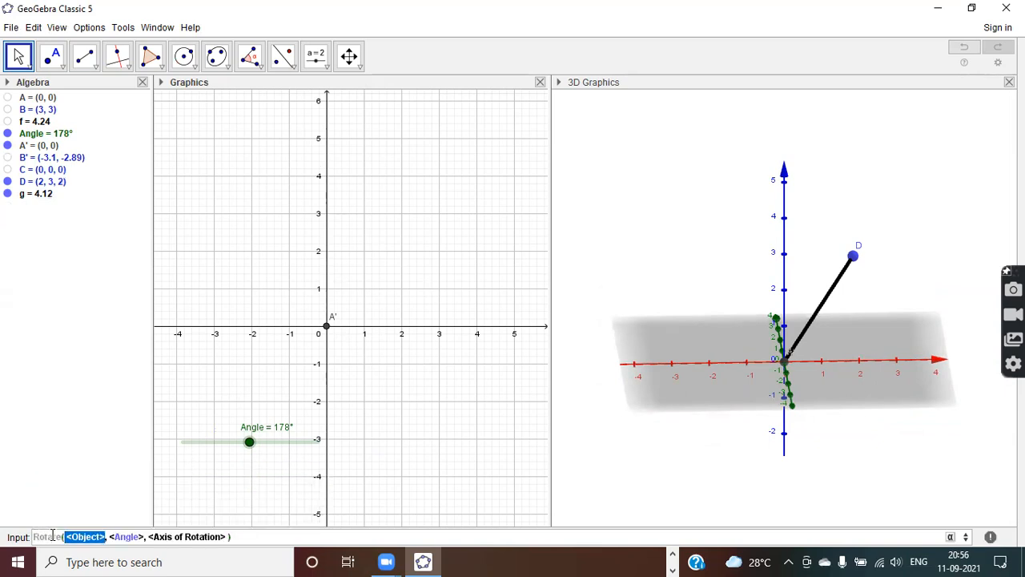
{"action": "type", "text": "g"}
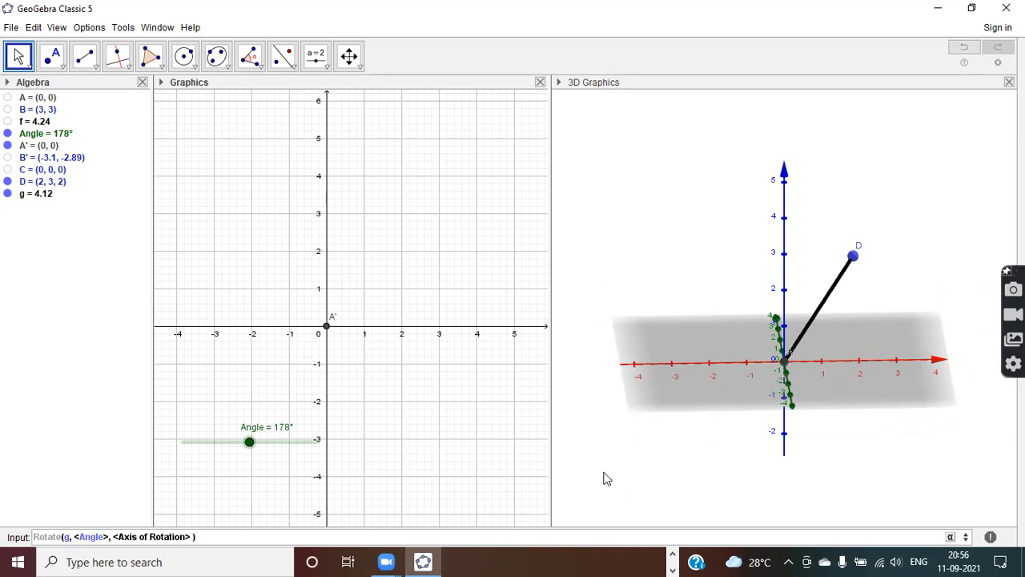
{"action": "left_click", "coordinate": [71, 538]}
{"action": "type", "text": "Angl"}
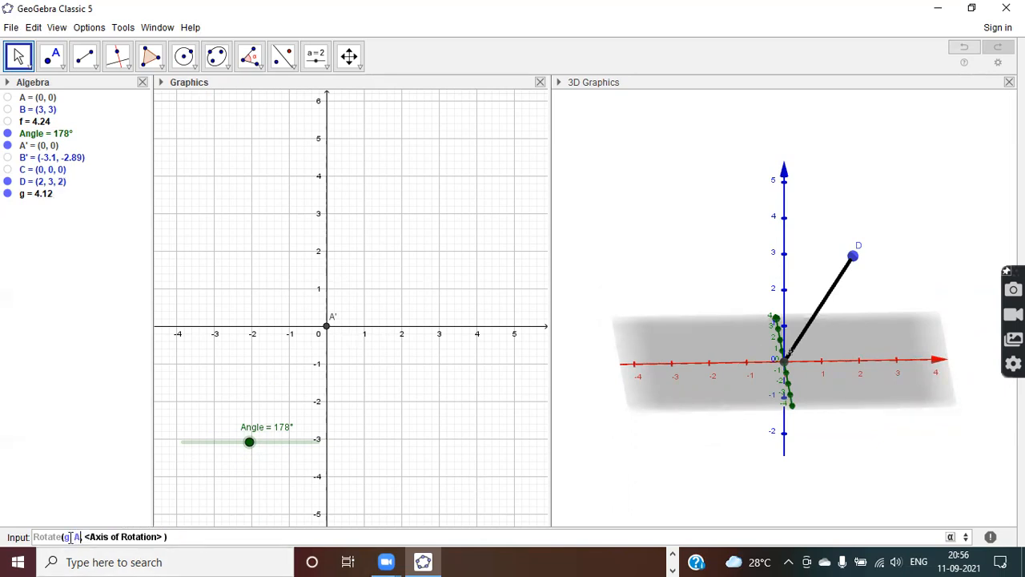
{"action": "type", "text": "e"}
{"action": "key", "text": "Tab"}
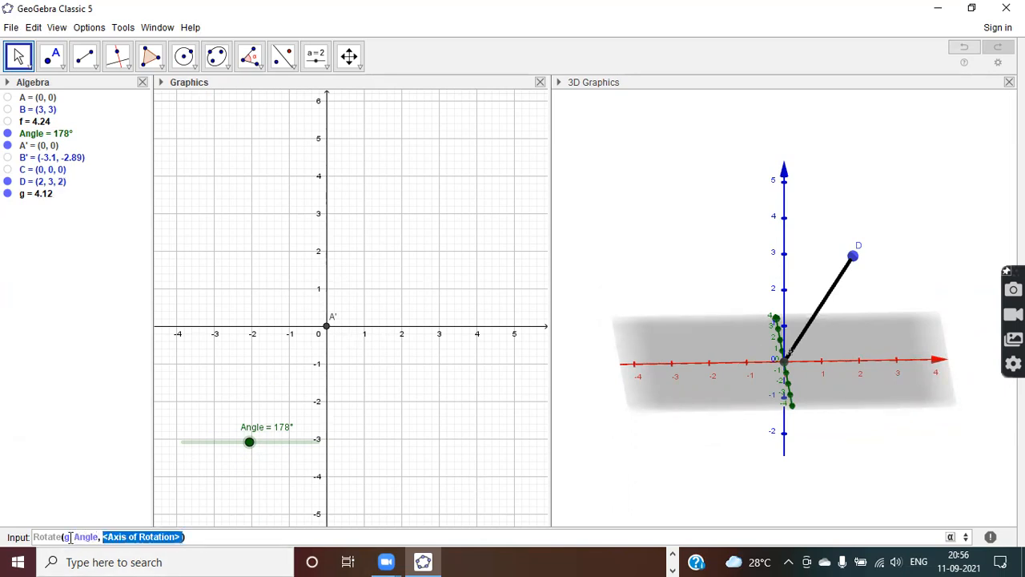
{"action": "type", "text": "zAxis"}
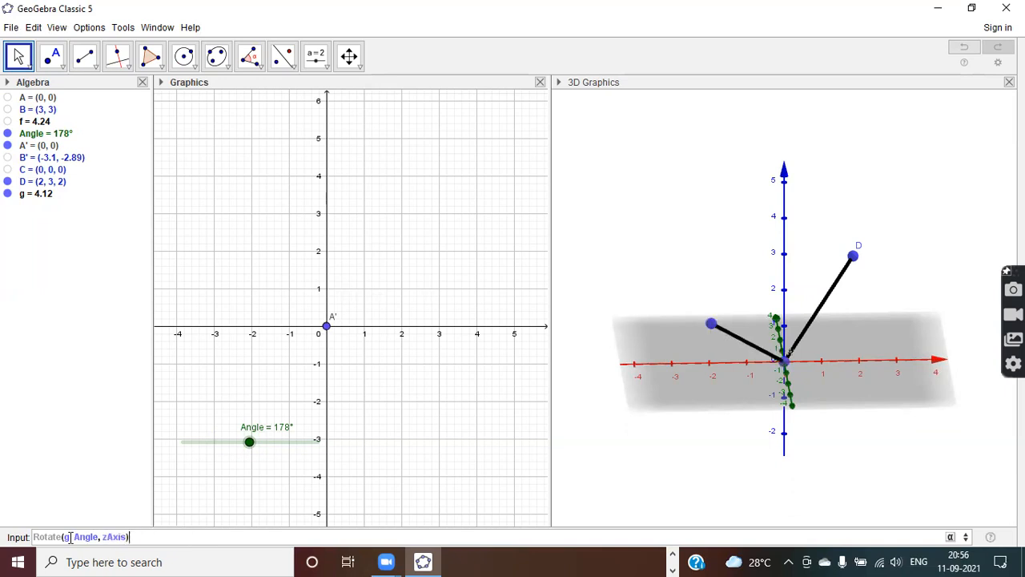
{"action": "key", "text": "Return"}
{"action": "left_click_drag", "start_coordinate": [893, 446], "coordinate": [851, 448]}
{"action": "mouse_move", "coordinate": [254, 450]}
{"action": "left_mouse_down"}
{"action": "mouse_move", "coordinate": [336, 451]}
{"action": "mouse_move", "coordinate": [185, 458]}
{"action": "mouse_move", "coordinate": [248, 451]}
{"action": "left_mouse_up"}
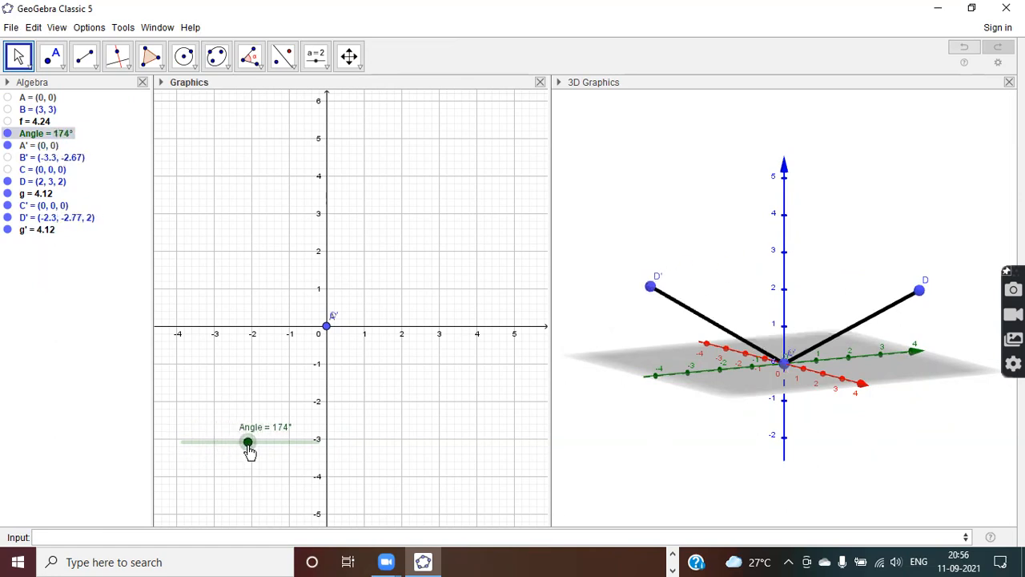
Turn on the trace of rotated segment g' and sweep the Angle slider down to 4° to trace its path around the z-axis
{"action": "left_click", "coordinate": [69, 224]}
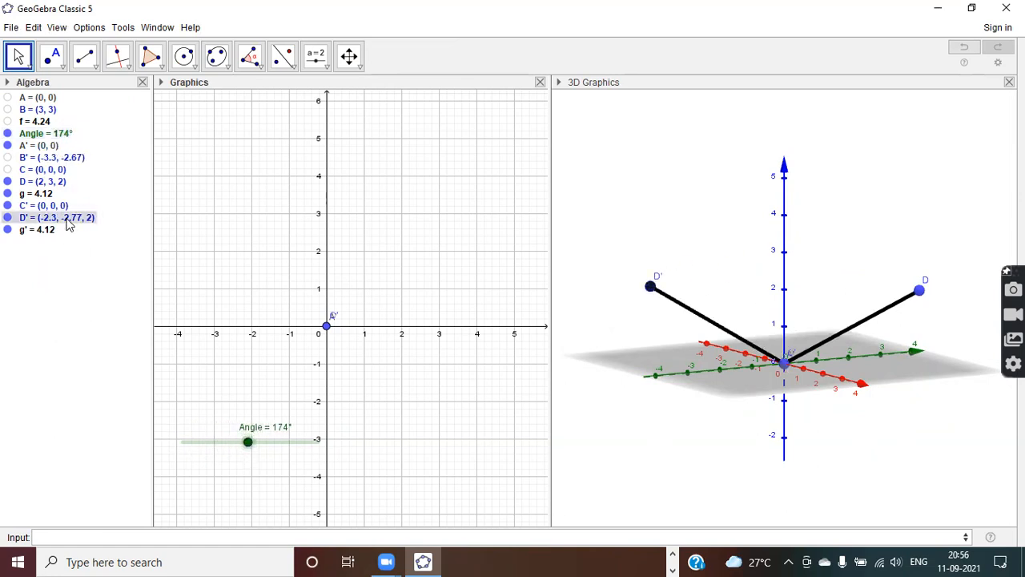
{"action": "right_click", "coordinate": [54, 231]}
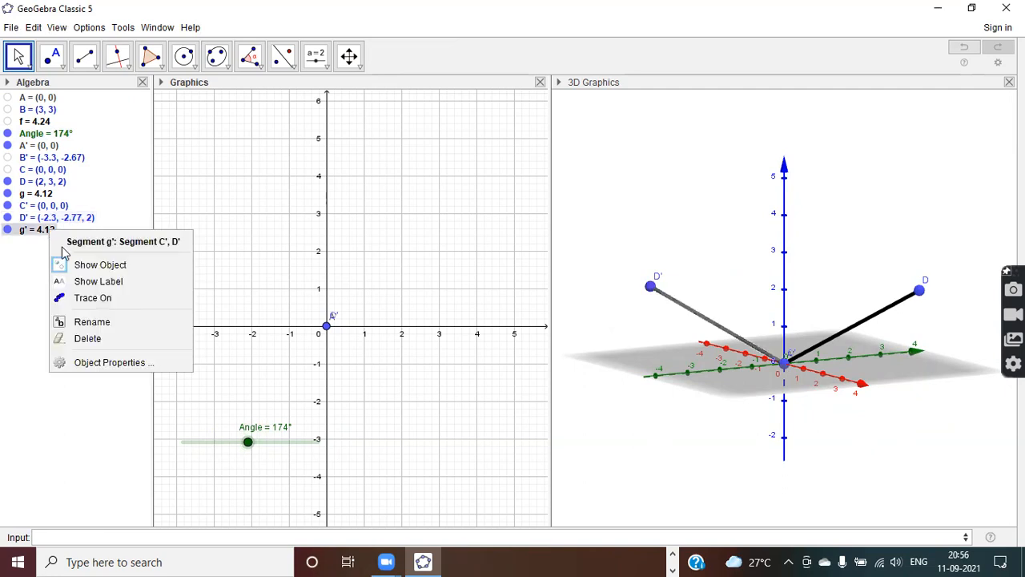
{"action": "left_click", "coordinate": [82, 300]}
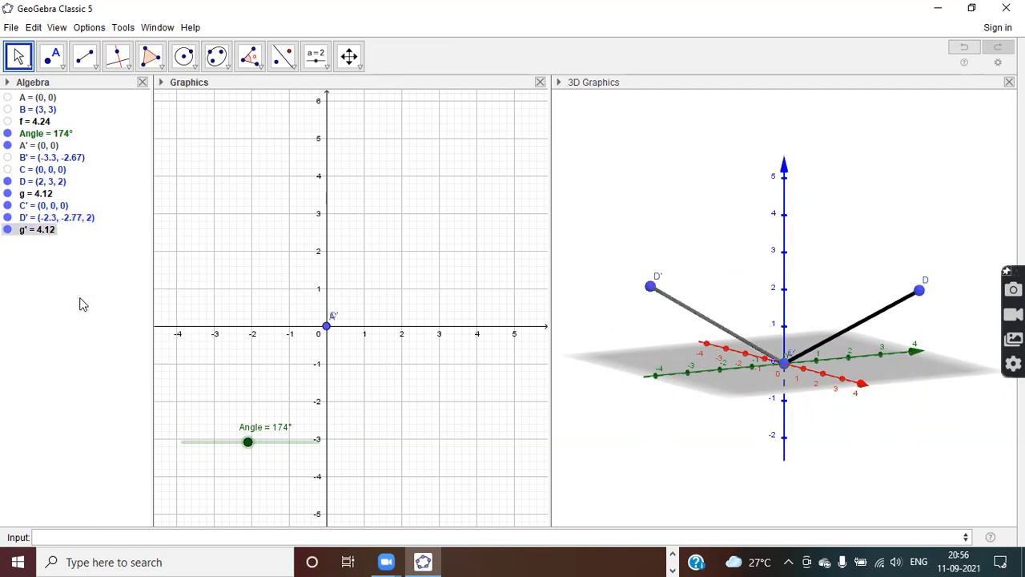
{"action": "mouse_move", "coordinate": [248, 442]}
{"action": "left_mouse_down"}
{"action": "mouse_move", "coordinate": [366, 439]}
{"action": "mouse_move", "coordinate": [185, 469]}
{"action": "left_mouse_up"}
{"action": "mouse_move", "coordinate": [617, 367]}
{"action": "left_mouse_down"}
{"action": "mouse_move", "coordinate": [611, 382]}
{"action": "mouse_move", "coordinate": [629, 417]}
{"action": "mouse_move", "coordinate": [593, 348]}
{"action": "mouse_move", "coordinate": [601, 365]}
{"action": "left_mouse_up"}
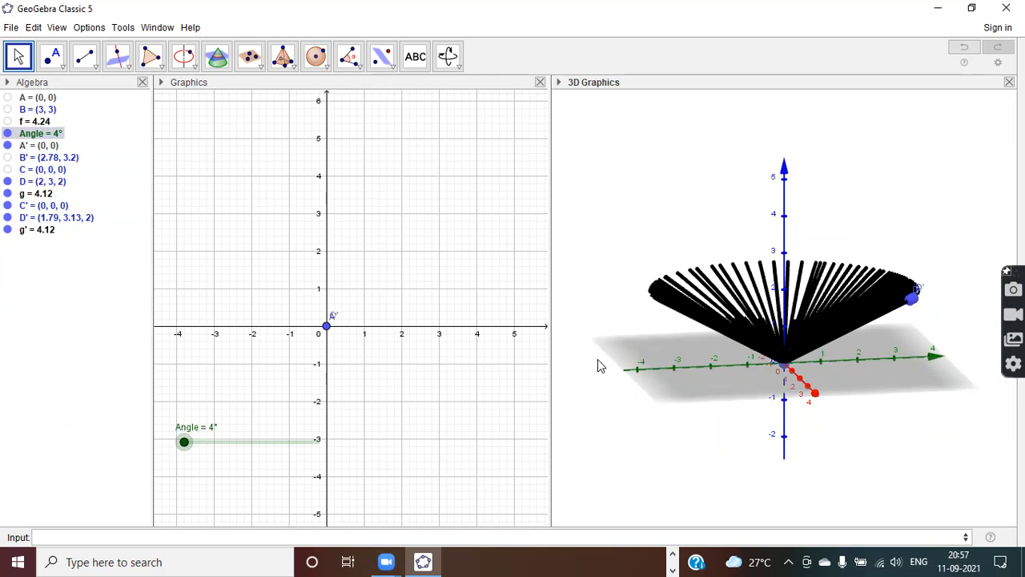
{"action": "left_click_drag", "start_coordinate": [598, 366], "coordinate": [716, 360]}
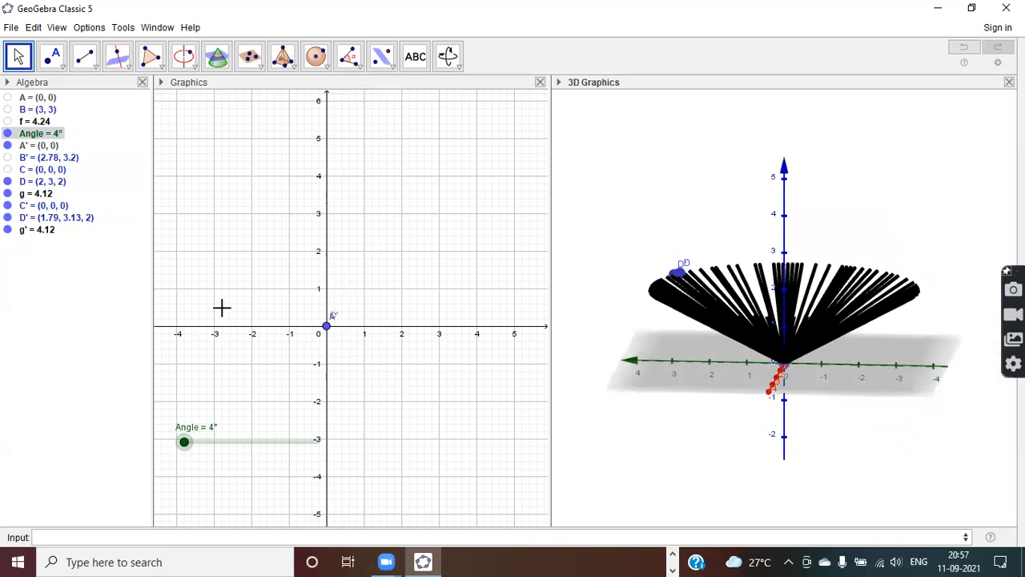
Delete the rotated segment g' together with its endpoints D' and C'
{"action": "left_click", "coordinate": [57, 275]}
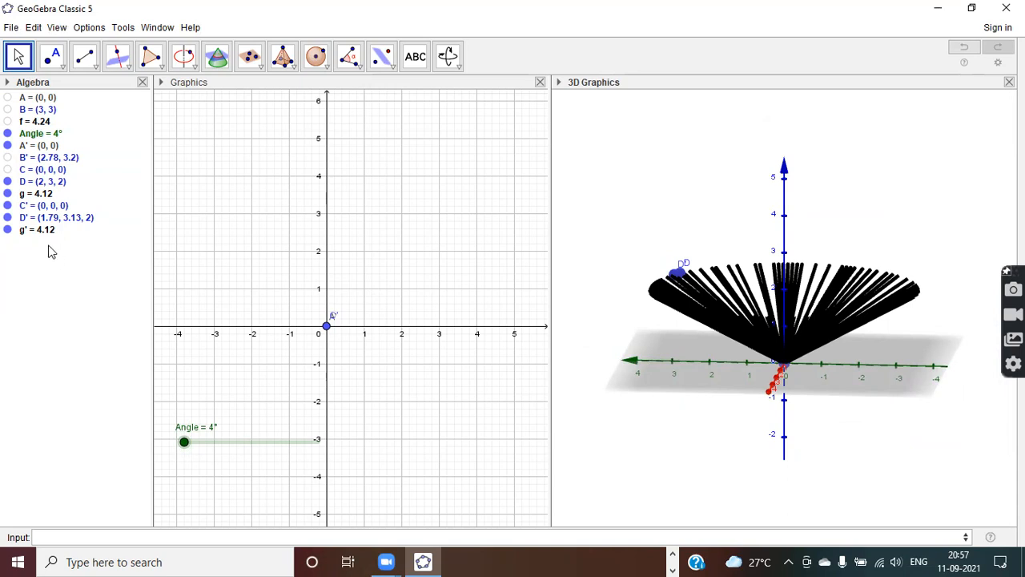
{"action": "left_click", "coordinate": [45, 234]}
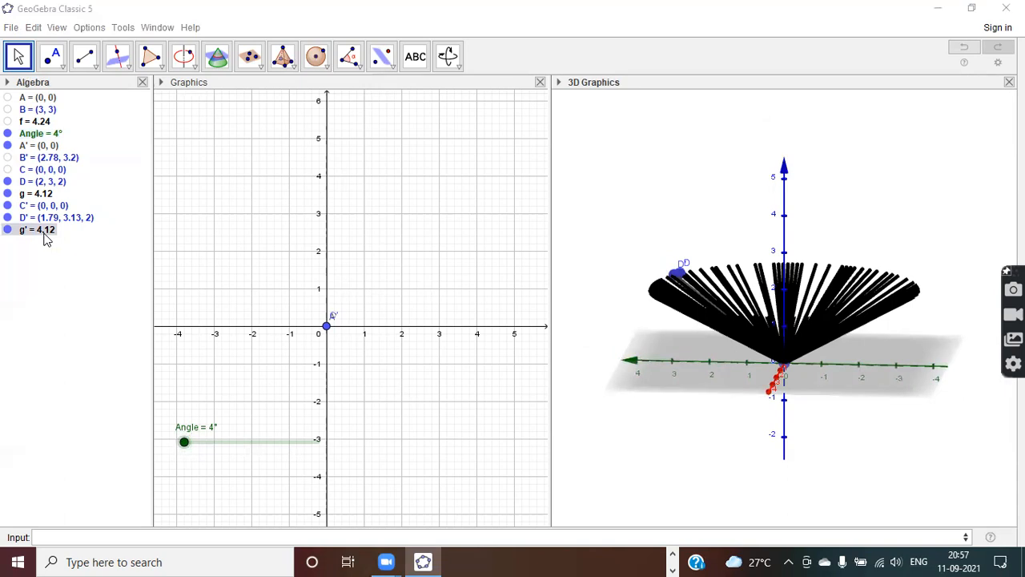
{"action": "left_click", "coordinate": [50, 290]}
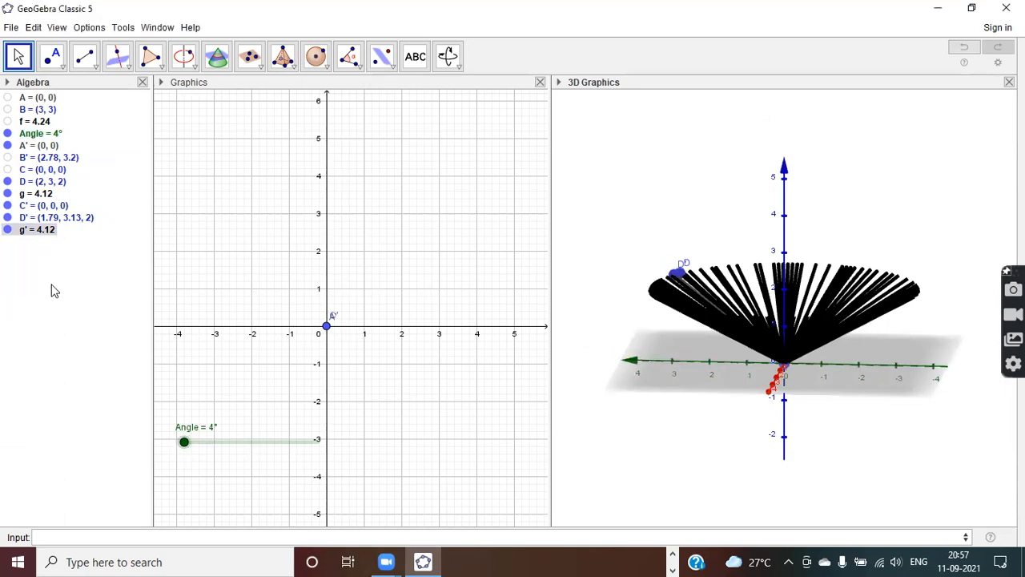
{"action": "right_click", "coordinate": [39, 232]}
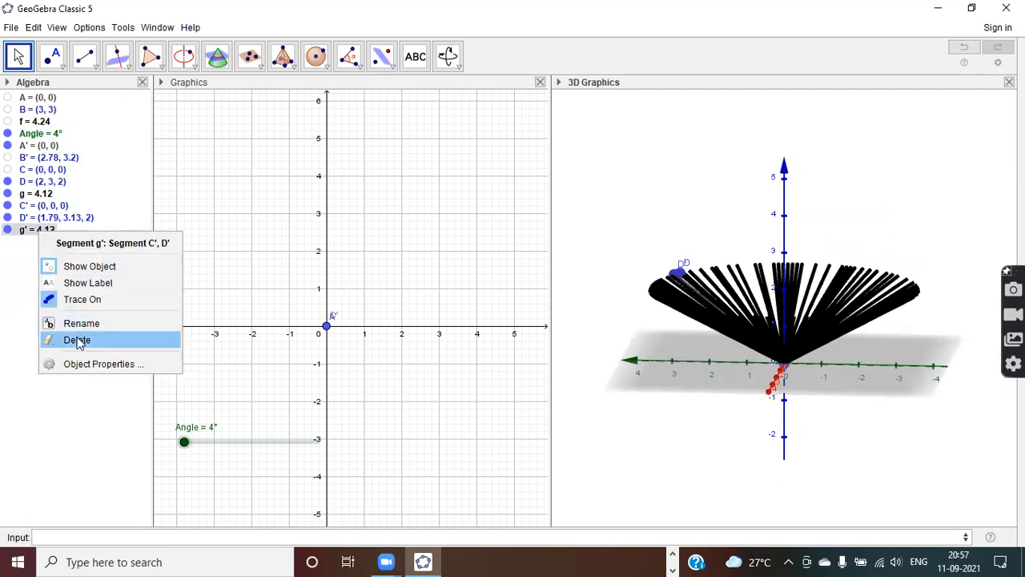
{"action": "left_click", "coordinate": [76, 340]}
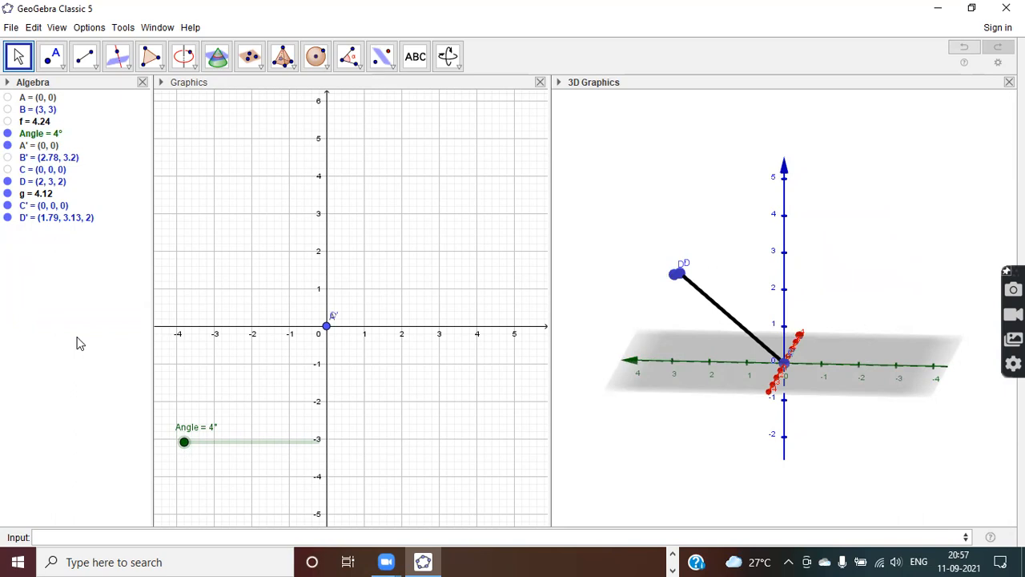
{"action": "left_click", "coordinate": [20, 223]}
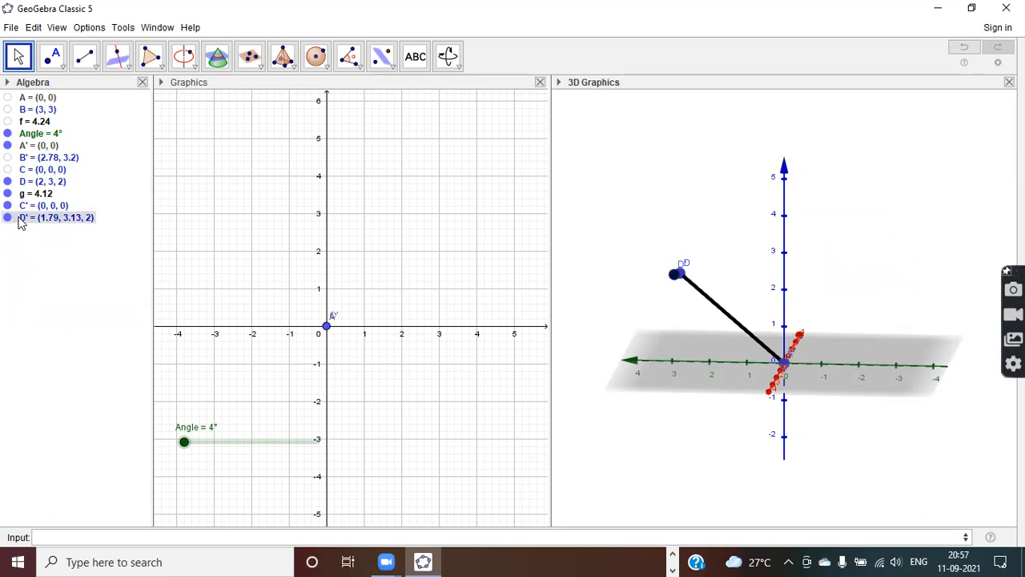
{"action": "right_click", "coordinate": [20, 223]}
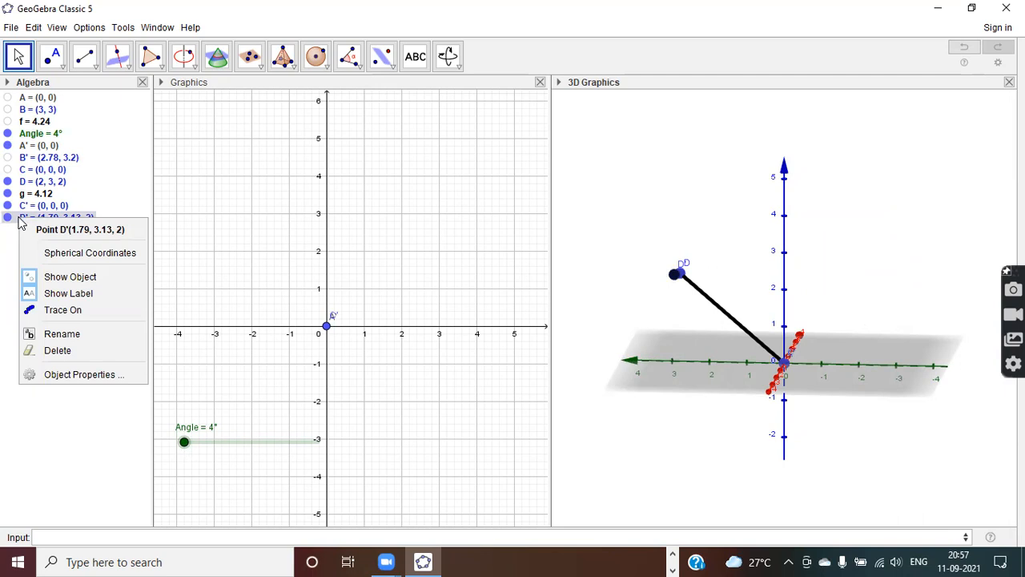
{"action": "left_click", "coordinate": [56, 353]}
{"action": "left_click", "coordinate": [42, 209]}
{"action": "right_click", "coordinate": [44, 210]}
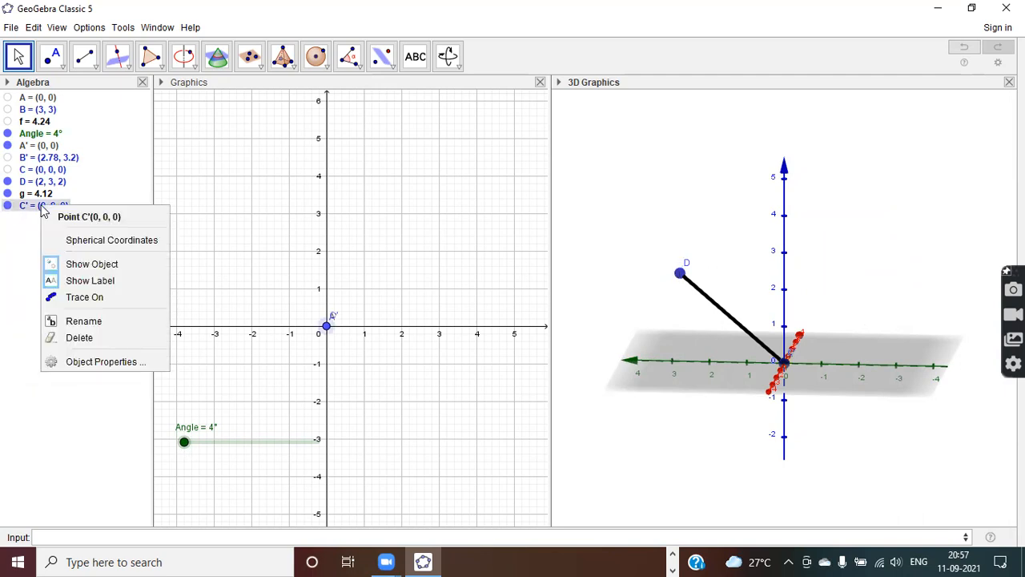
{"action": "left_click", "coordinate": [80, 339]}
Create a surface of revolution from segment g with the command Surface(g, Angle, zAxis)
{"action": "left_click", "coordinate": [75, 532]}
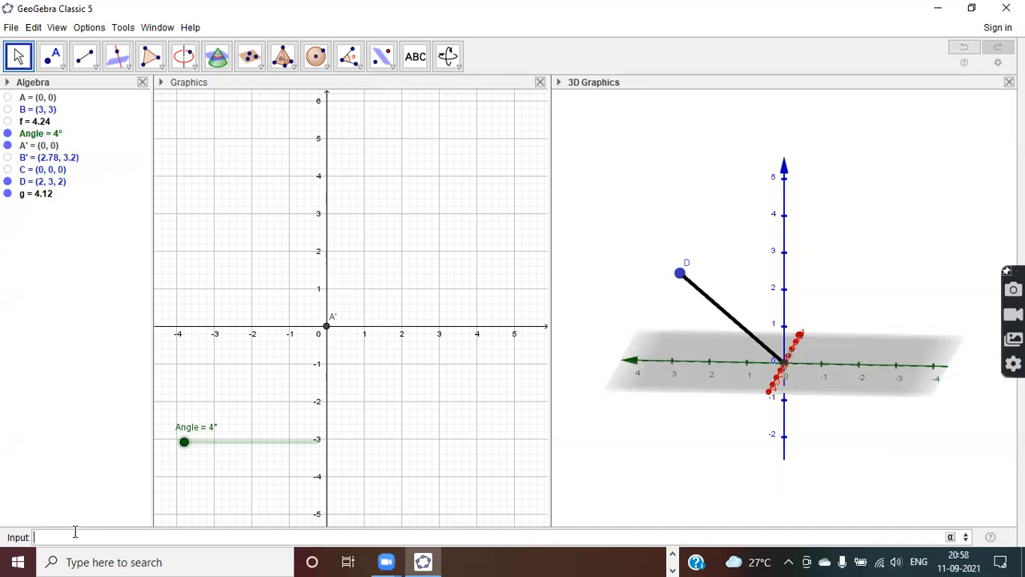
{"action": "type", "text": "surf"}
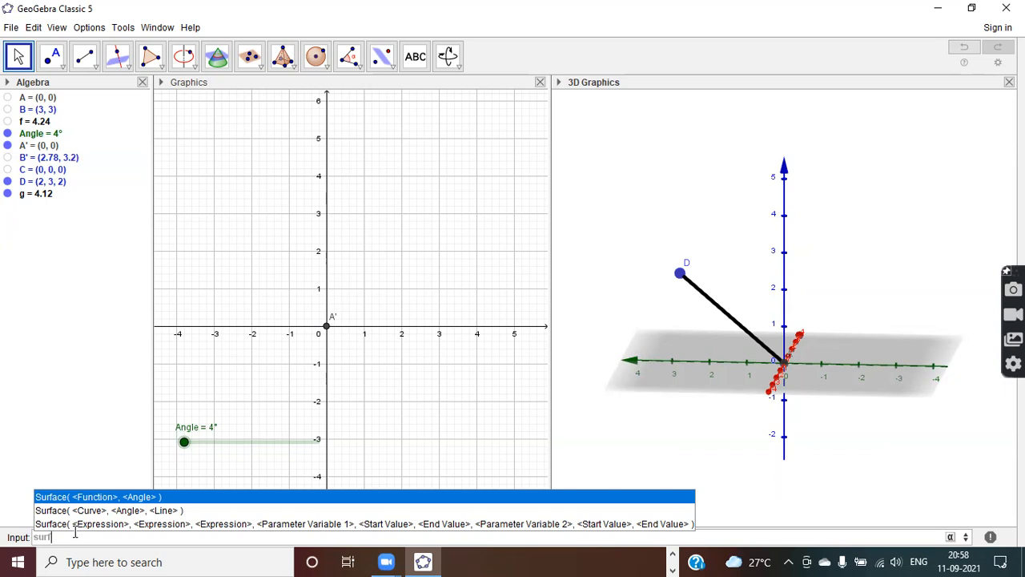
{"action": "key", "text": "Down"}
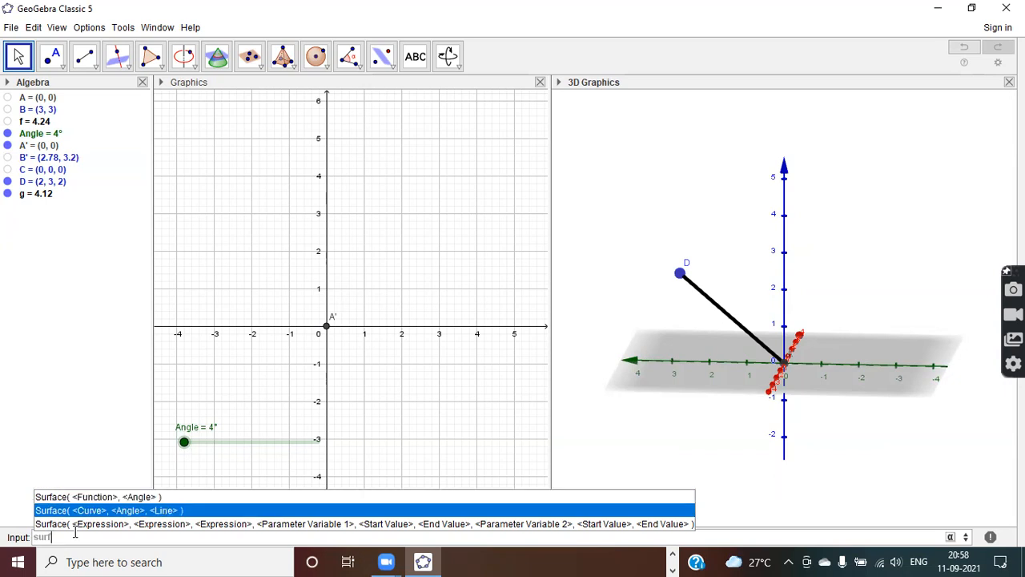
{"action": "key", "text": "Return"}
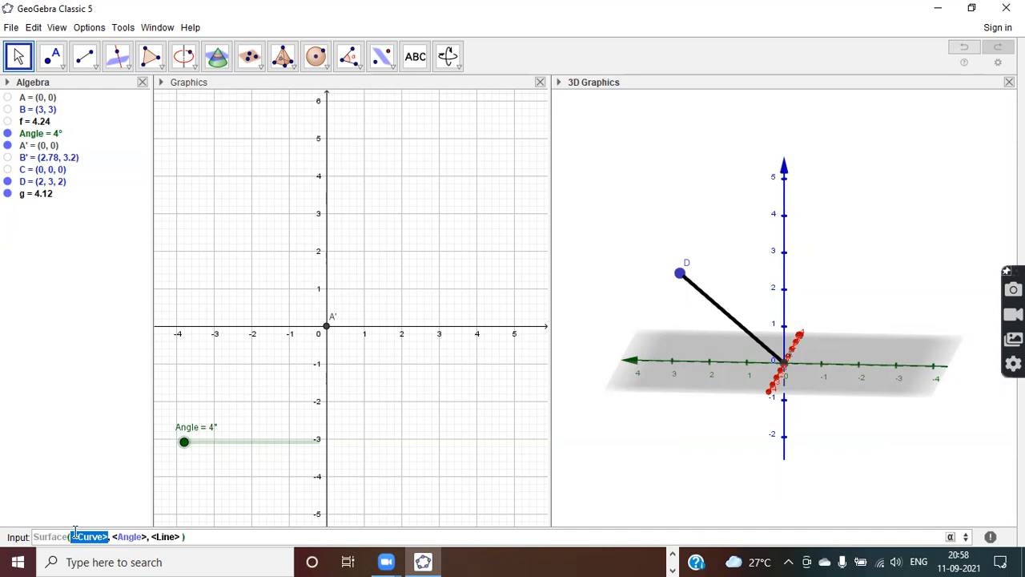
{"action": "type", "text": "g"}
{"action": "key", "text": "Tab"}
{"action": "type", "text": "Angle"}
{"action": "key", "text": "Tab"}
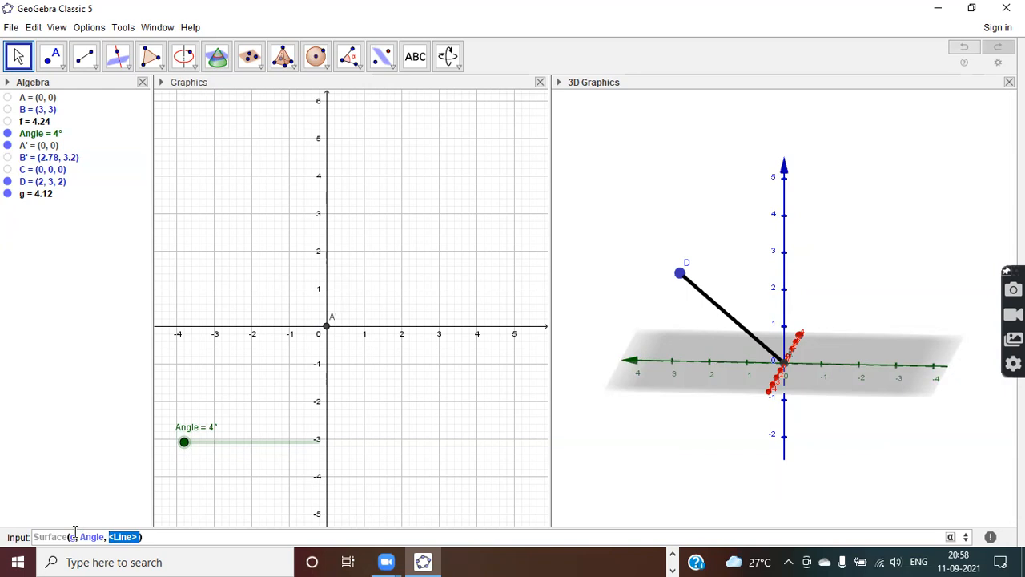
{"action": "type", "text": "zAxis"}
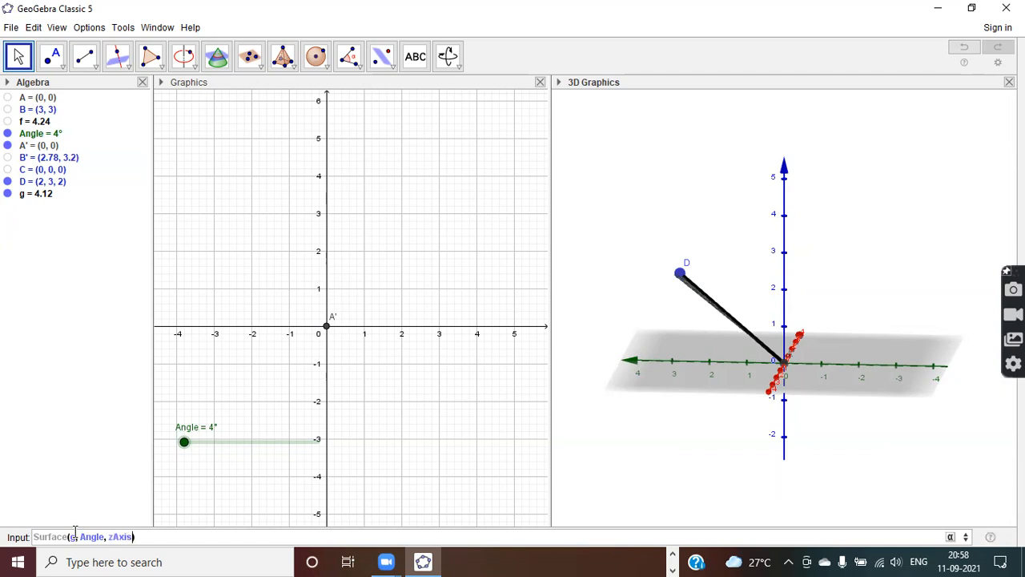
{"action": "key", "text": "Return"}
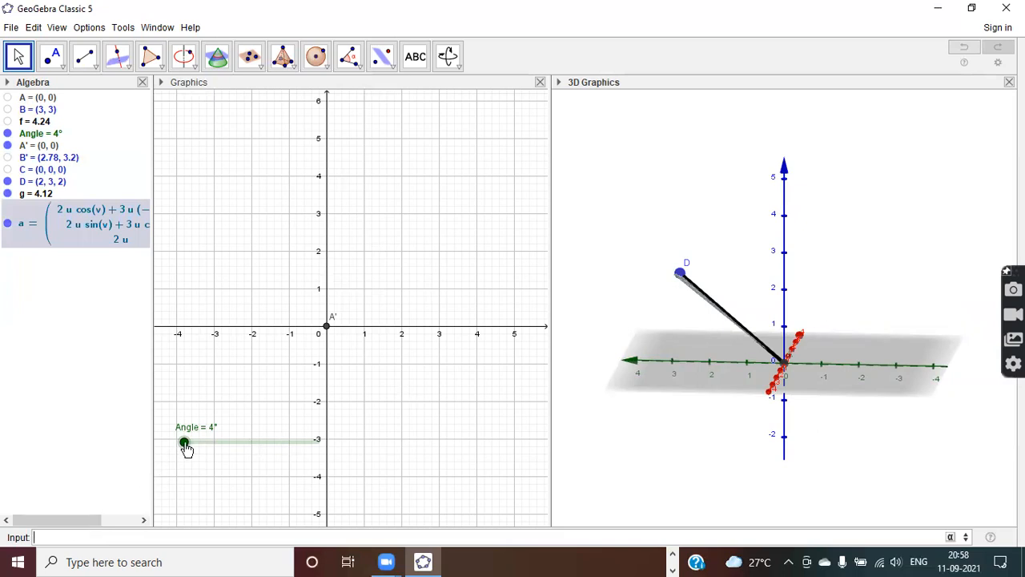
Sweep the Angle slider to 360° to complete the cone surface a, and hide the surface
{"action": "left_click_drag", "start_coordinate": [186, 450], "coordinate": [328, 448]}
{"action": "left_click_drag", "start_coordinate": [705, 384], "coordinate": [725, 391]}
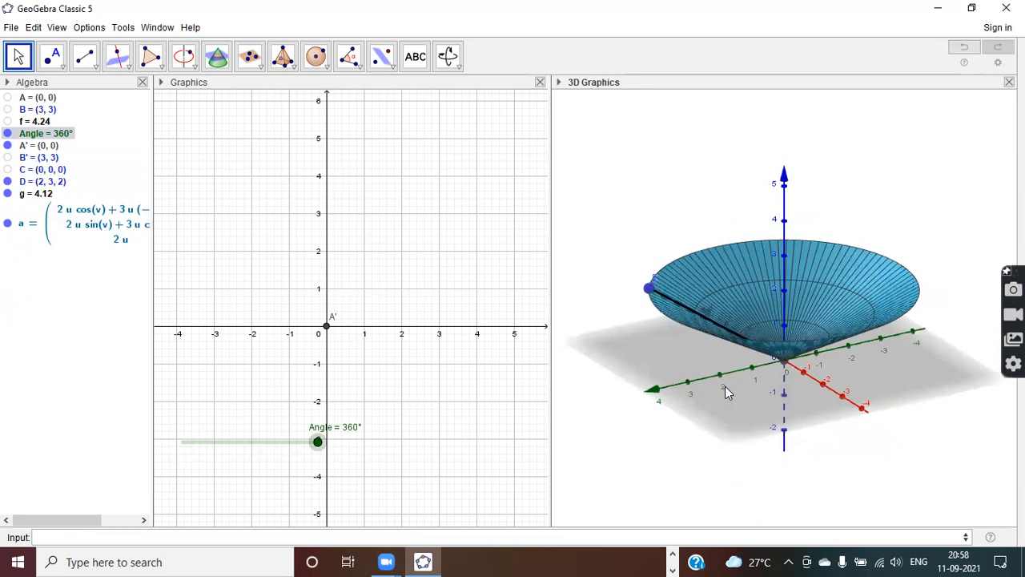
{"action": "left_click", "coordinate": [8, 224]}
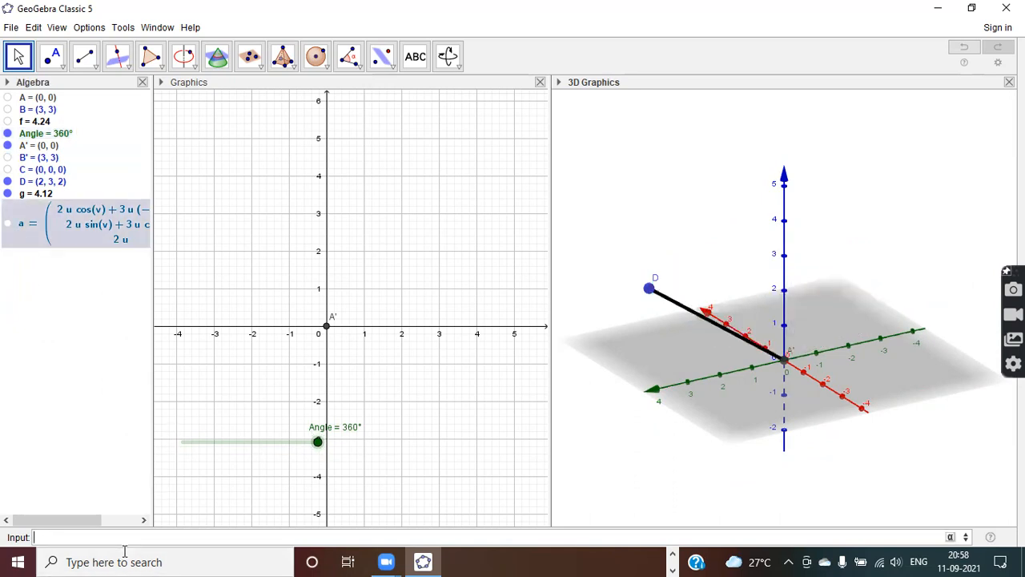
Create a surface of revolution from segment g about the y-axis with the command Surface(g, Angle, yAxis)
{"action": "type", "text": "surf"}
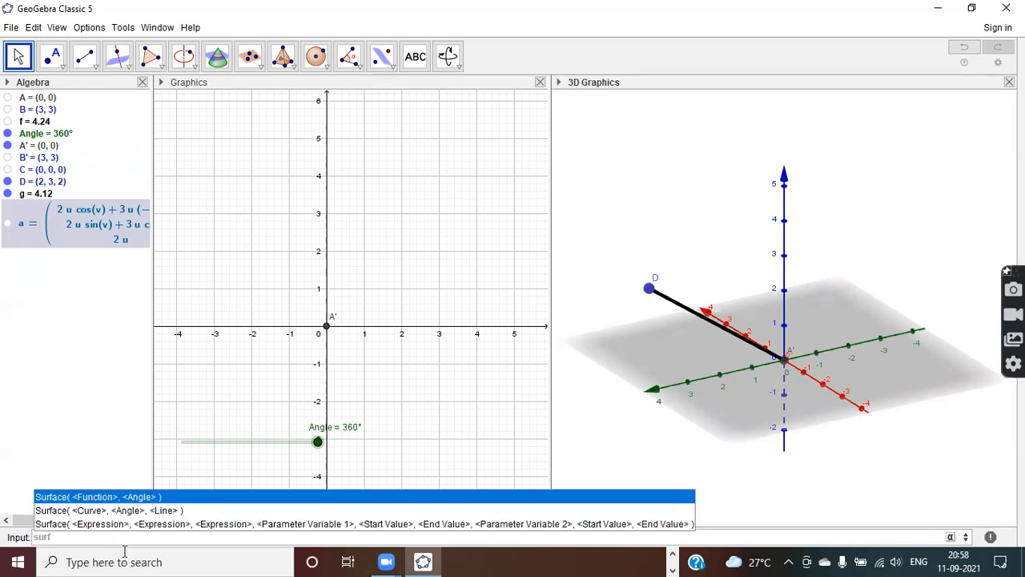
{"action": "key", "text": "Down"}
{"action": "key", "text": "Return"}
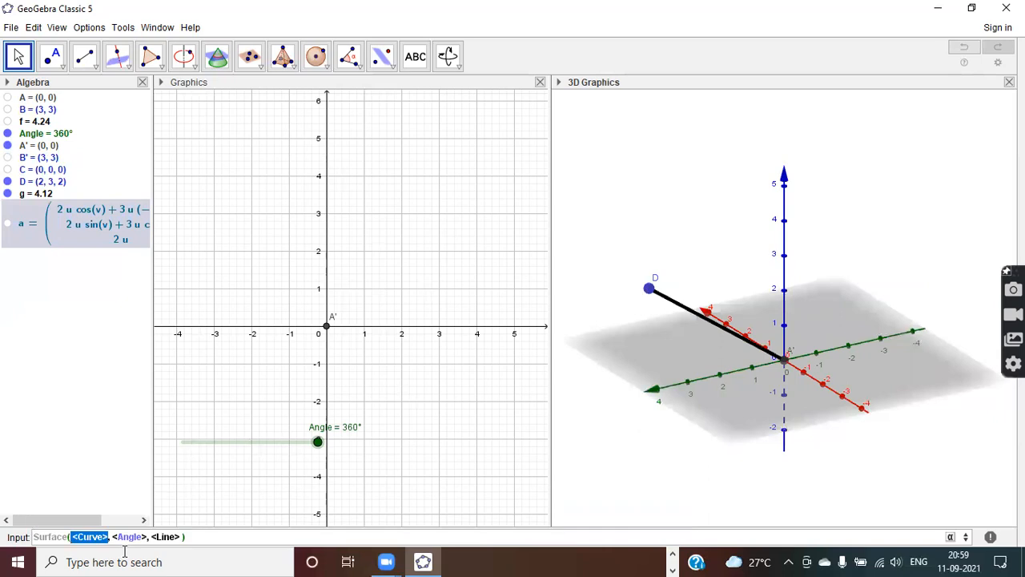
{"action": "type", "text": "g"}
{"action": "key", "text": "Tab"}
{"action": "type", "text": "Angle"}
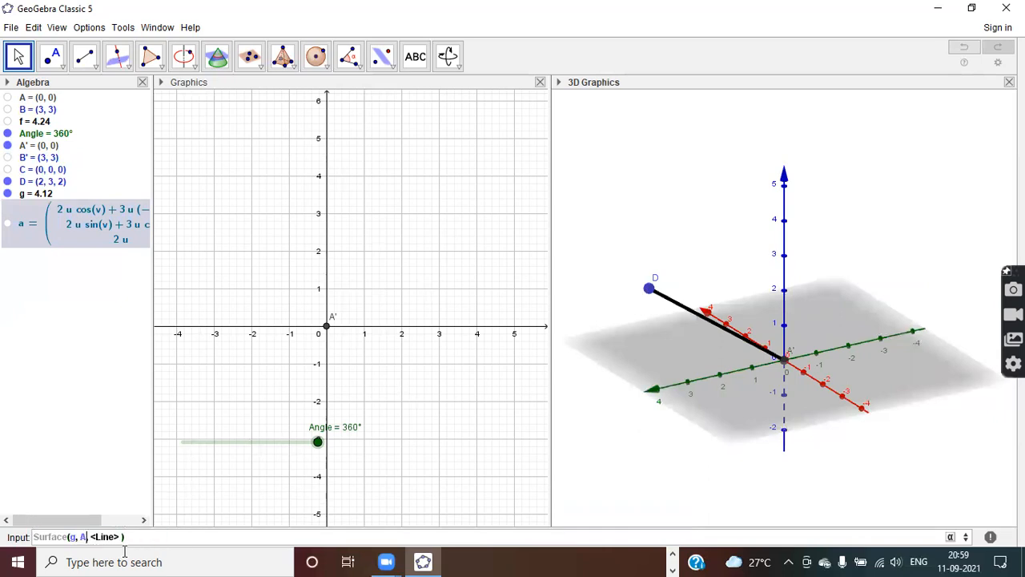
{"action": "key", "text": "Tab"}
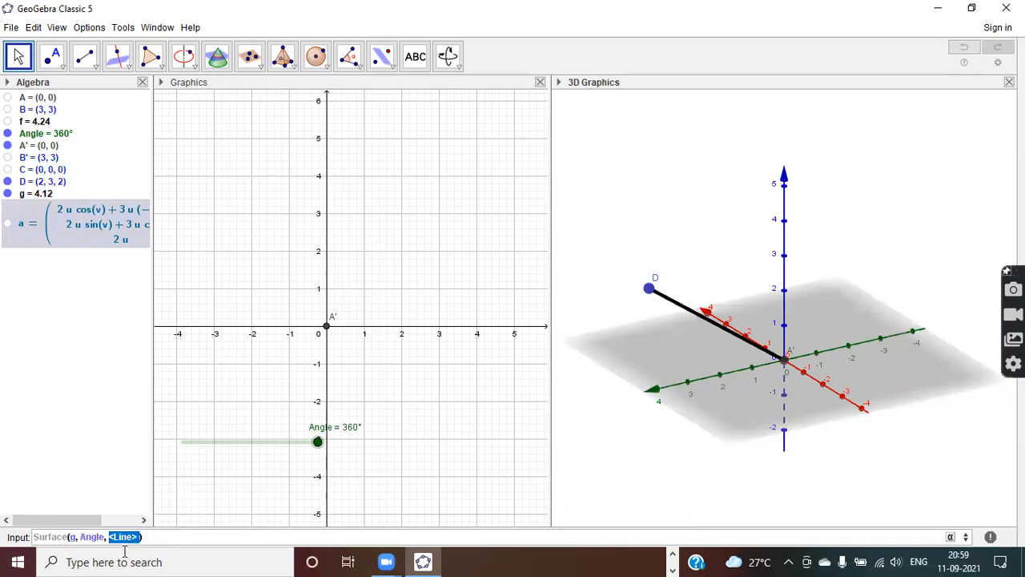
{"action": "type", "text": "yAxis"}
{"action": "key", "text": "Return"}
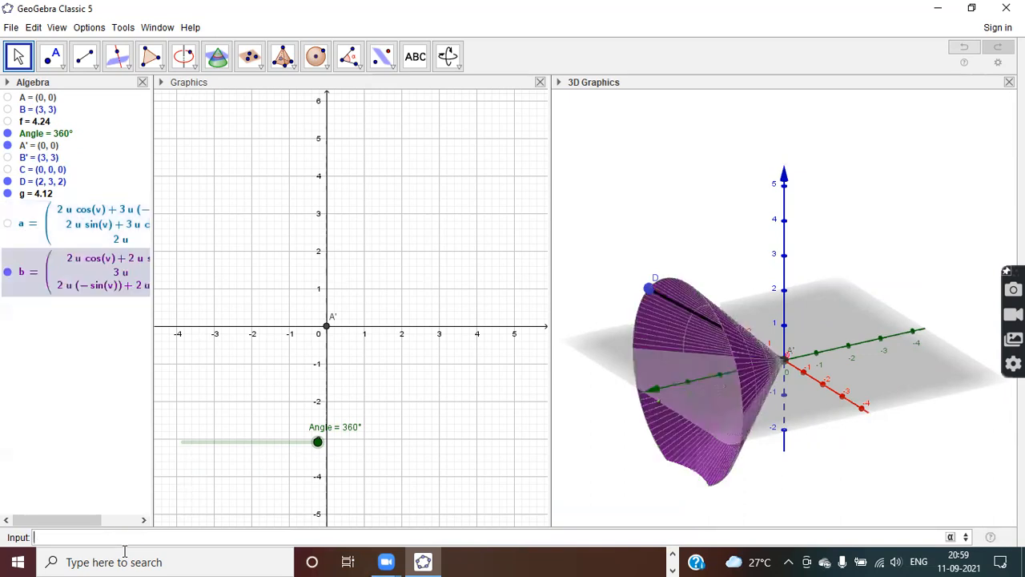
Reduce the Angle slider to 0°, show surface a, and sweep the slider to 360° to generate both cones together
{"action": "left_click_drag", "start_coordinate": [821, 407], "coordinate": [890, 392]}
{"action": "left_click_drag", "start_coordinate": [318, 451], "coordinate": [181, 472]}
{"action": "left_click_drag", "start_coordinate": [679, 363], "coordinate": [694, 356]}
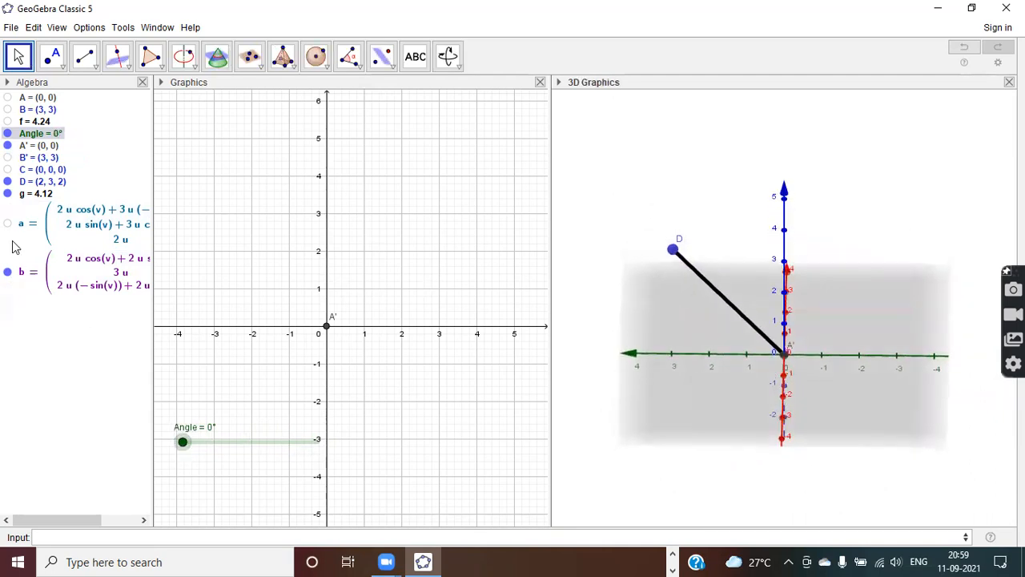
{"action": "left_click", "coordinate": [7, 224]}
{"action": "left_click_drag", "start_coordinate": [185, 445], "coordinate": [328, 449]}
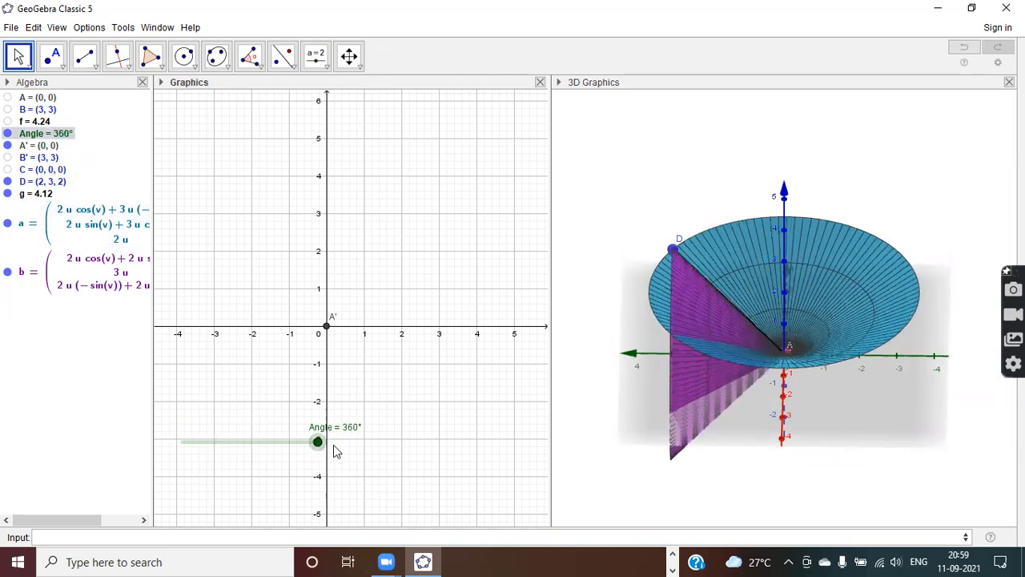
{"action": "left_click_drag", "start_coordinate": [847, 407], "coordinate": [834, 390]}
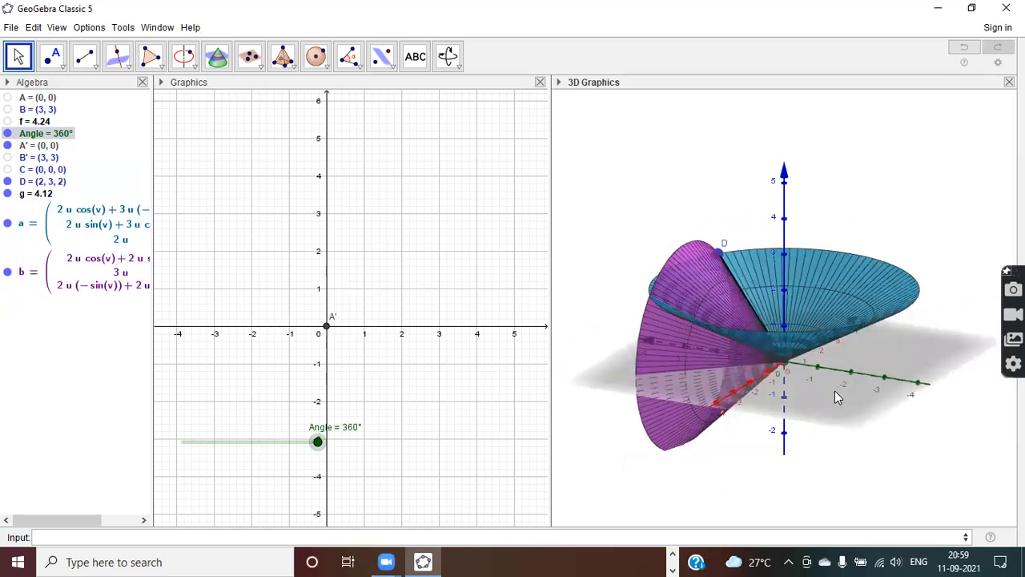
Hide surfaces a and b in the 3D view, leaving only segment g
{"action": "left_click", "coordinate": [7, 224]}
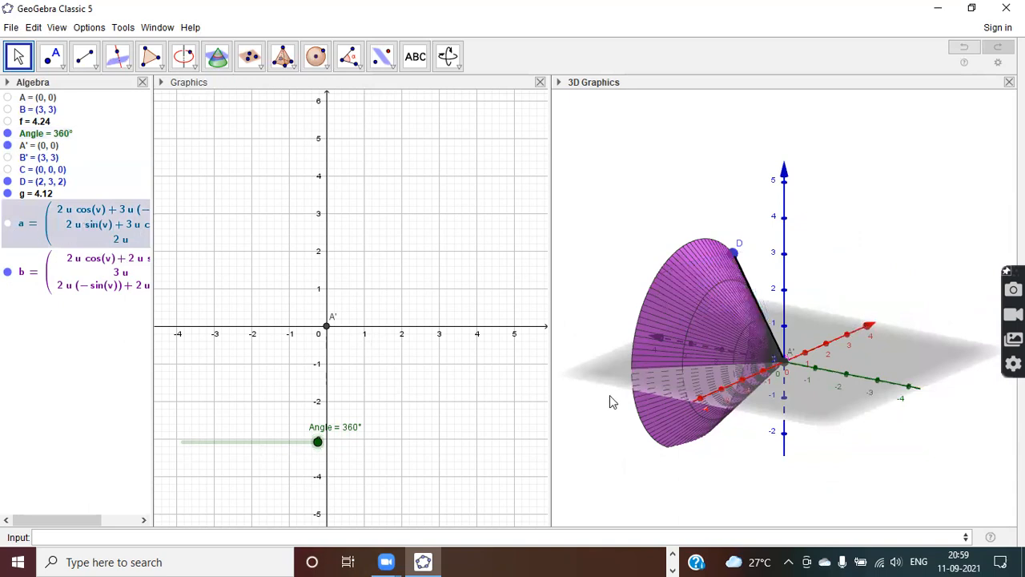
{"action": "mouse_move", "coordinate": [744, 421]}
{"action": "left_mouse_down"}
{"action": "mouse_move", "coordinate": [792, 430]}
{"action": "mouse_move", "coordinate": [759, 435]}
{"action": "left_mouse_up"}
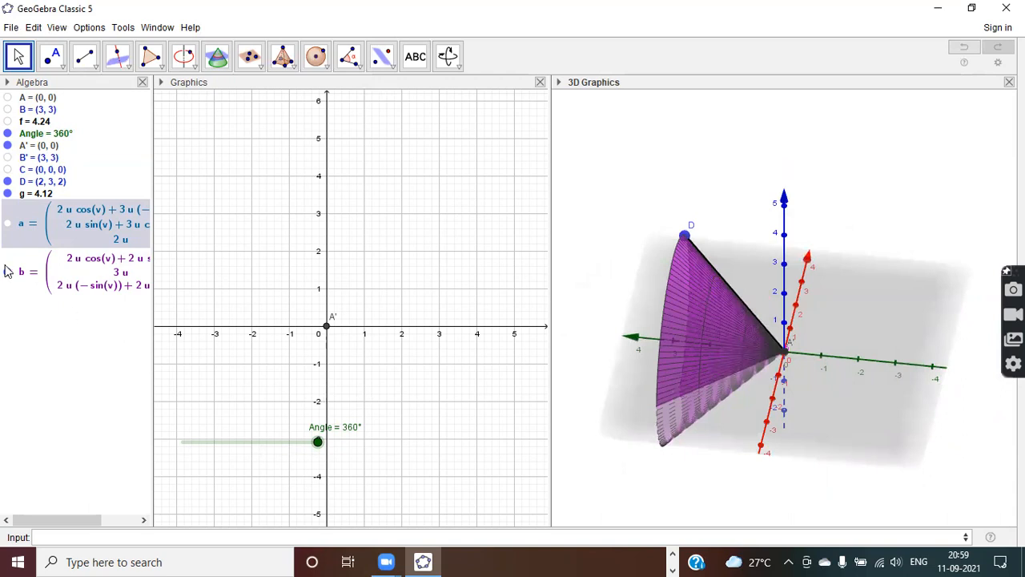
{"action": "left_click", "coordinate": [8, 272]}
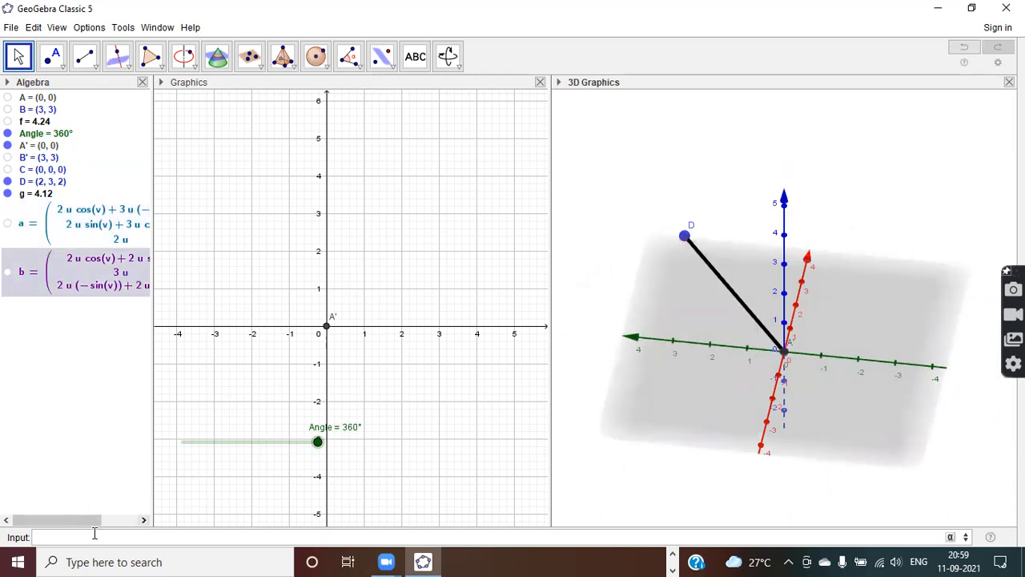
Create a surface of revolution from segment g about the x-axis with the command Surface(g, Angle, xAxis)
{"action": "type", "text": "surf"}
{"action": "key", "text": "Down"}
{"action": "key", "text": "Return"}
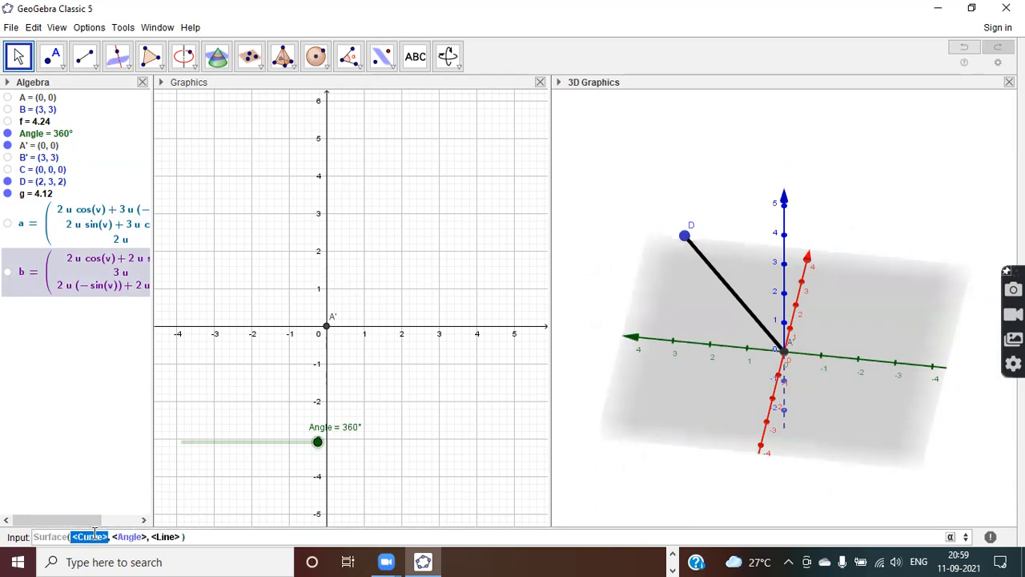
{"action": "type", "text": "g"}
{"action": "key", "text": "Tab"}
{"action": "type", "text": "Angle"}
{"action": "key", "text": "Tab"}
{"action": "type", "text": "xAxis"}
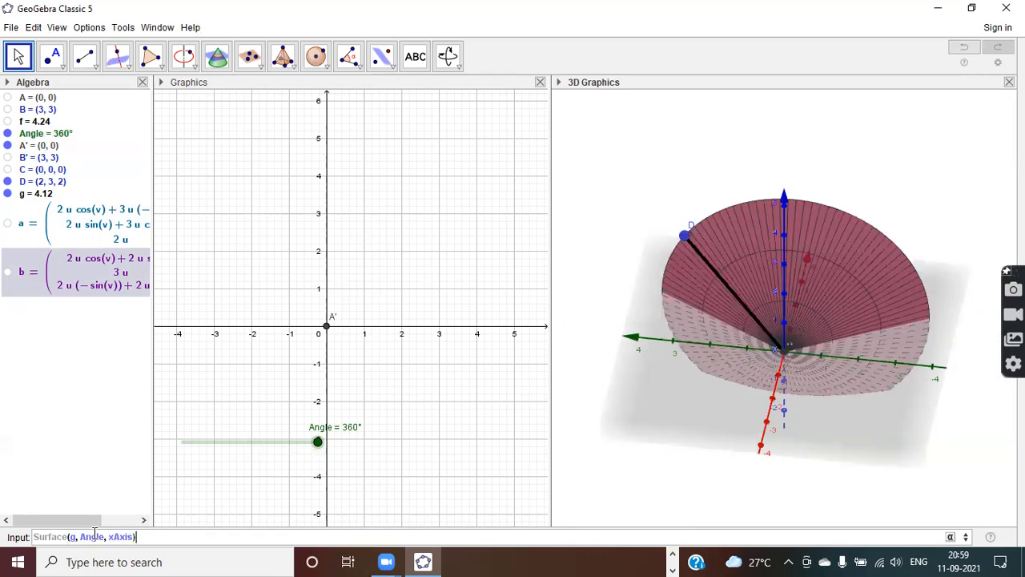
{"action": "key", "text": "Return"}
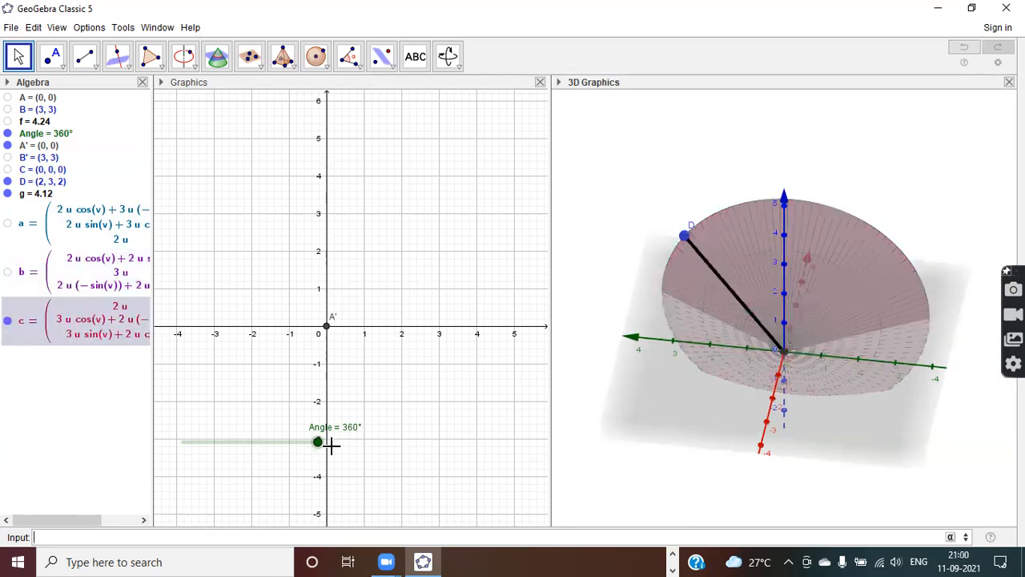
Sweep the Angle slider to 0° and back to 360° to generate surface c around the x-axis
{"action": "left_click_drag", "start_coordinate": [694, 417], "coordinate": [651, 411]}
{"action": "left_click_drag", "start_coordinate": [320, 446], "coordinate": [183, 454]}
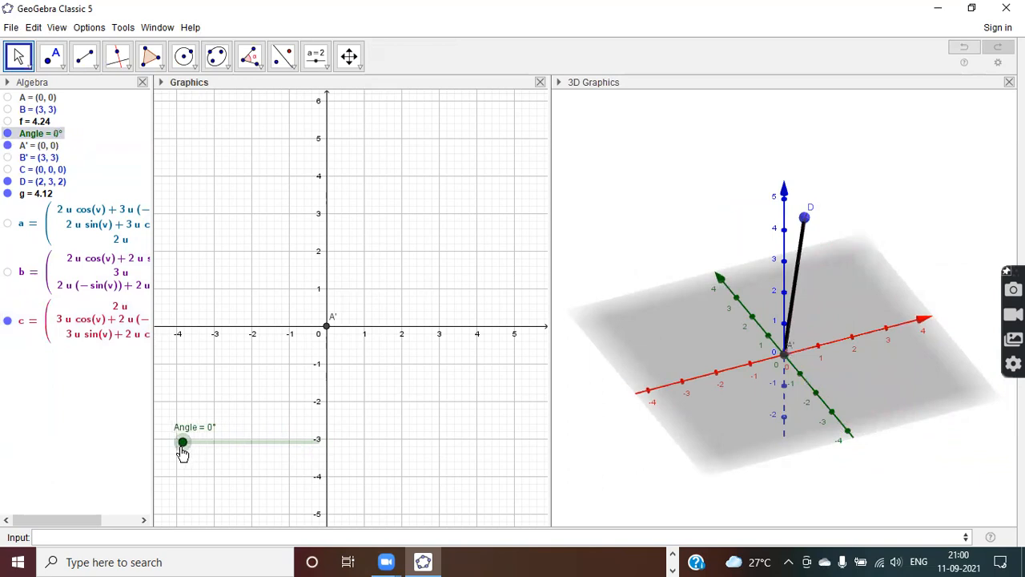
{"action": "left_click_drag", "start_coordinate": [638, 356], "coordinate": [725, 341]}
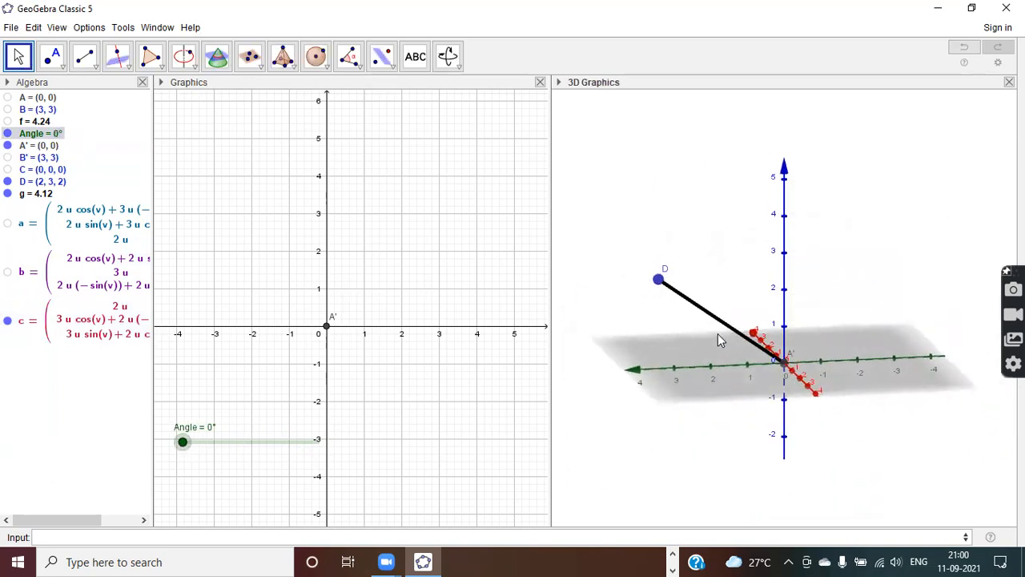
{"action": "left_click_drag", "start_coordinate": [183, 449], "coordinate": [325, 454]}
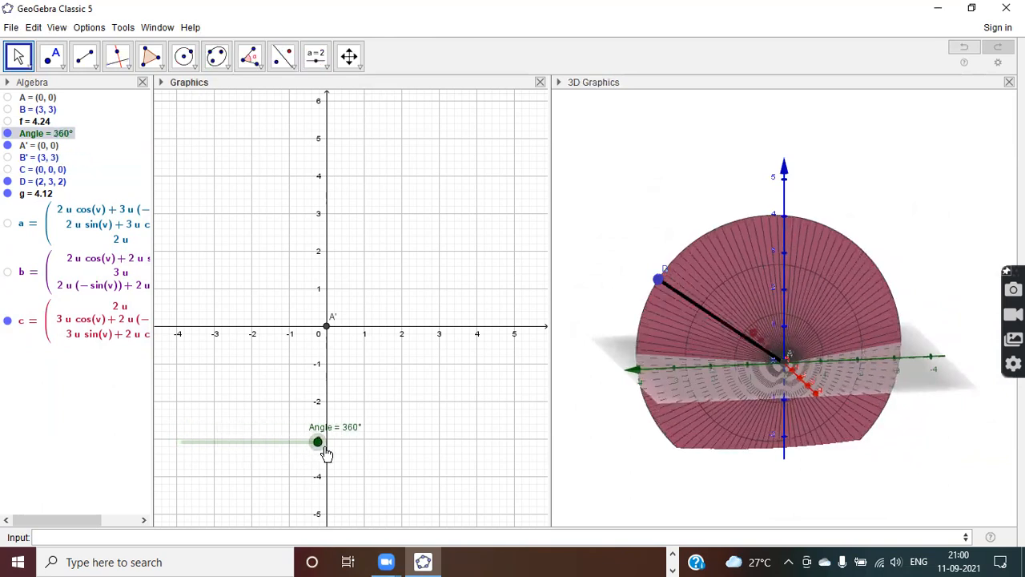
{"action": "left_click", "coordinate": [651, 415]}
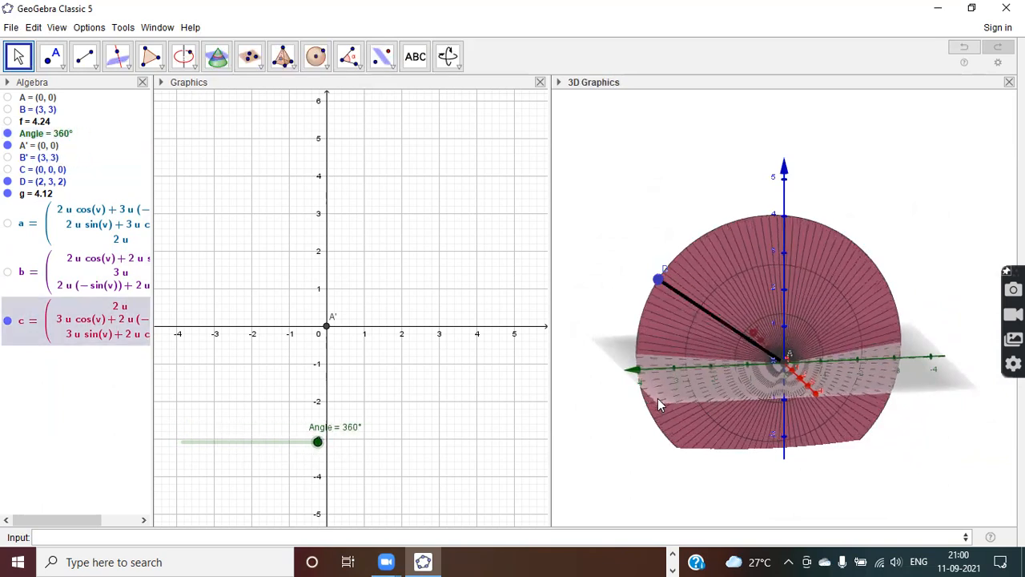
{"action": "left_click_drag", "start_coordinate": [185, 446], "coordinate": [353, 448]}
{"action": "left_click_drag", "start_coordinate": [957, 412], "coordinate": [881, 423]}
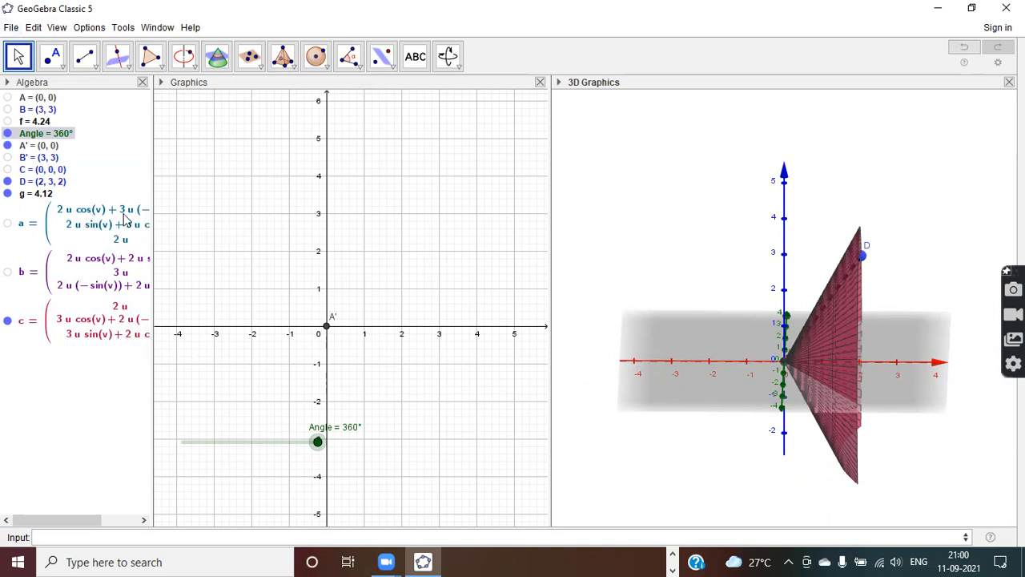
Set up a new maximized GeoGebra window with a widened 3D Graphics view beside the 2D Graphics view
{"action": "left_click", "coordinate": [11, 27]}
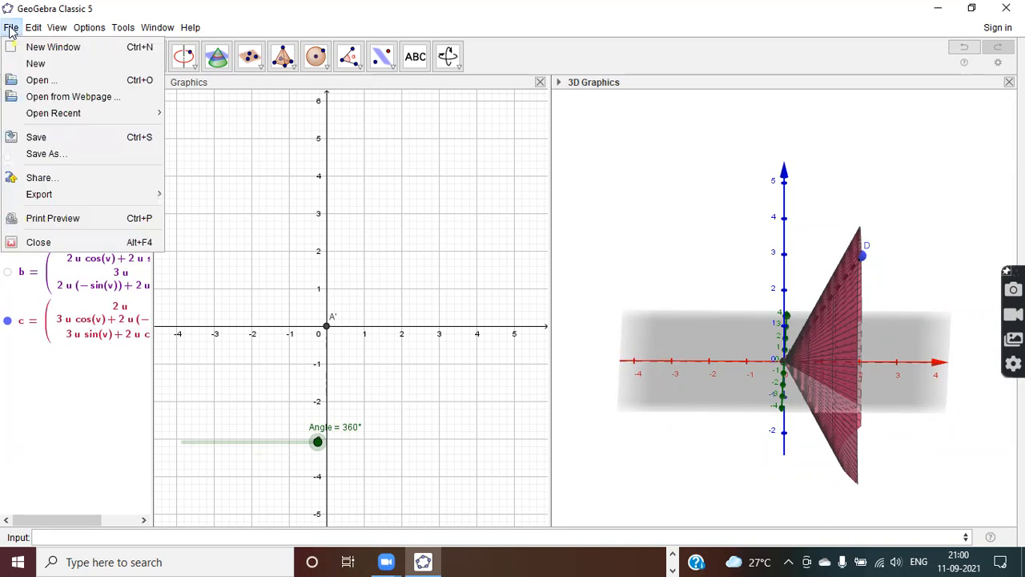
{"action": "left_click", "coordinate": [48, 47]}
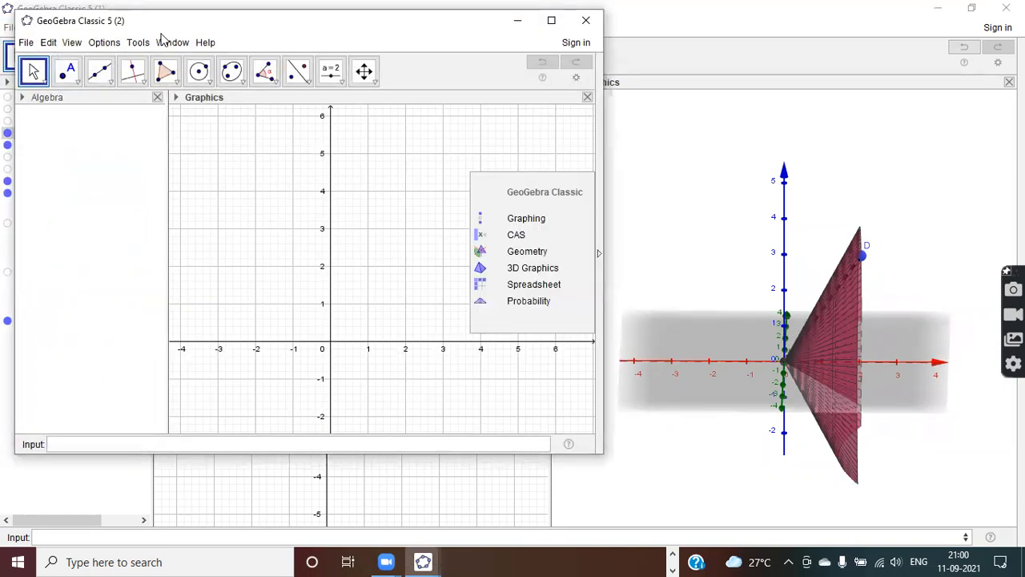
{"action": "left_click", "coordinate": [551, 20]}
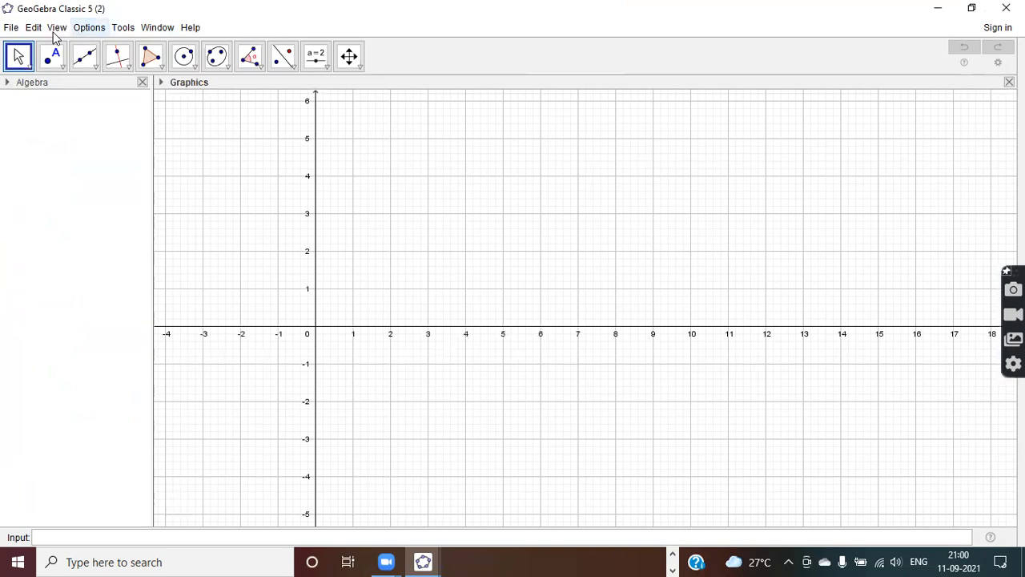
{"action": "left_click", "coordinate": [56, 28]}
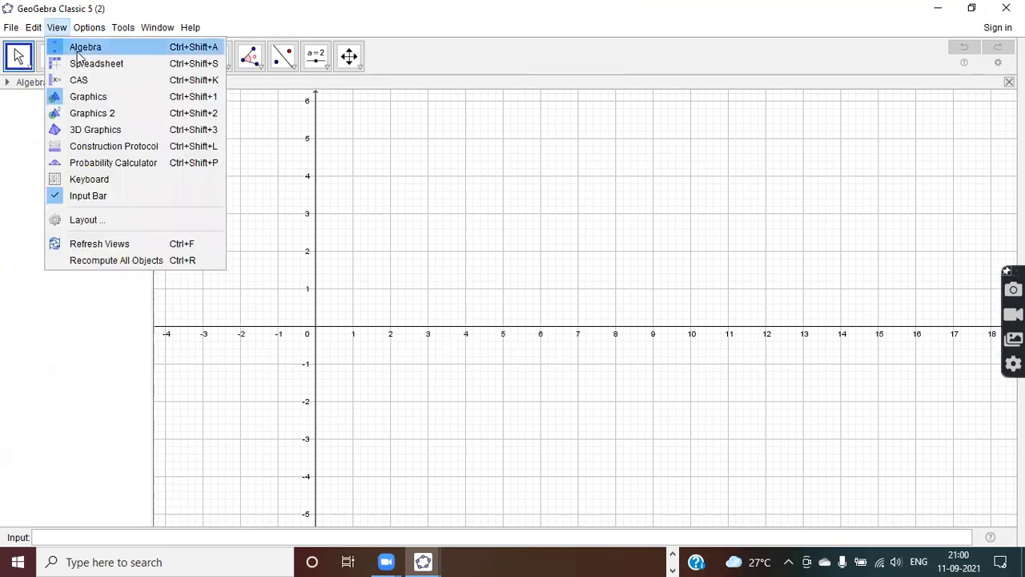
{"action": "left_click", "coordinate": [117, 132]}
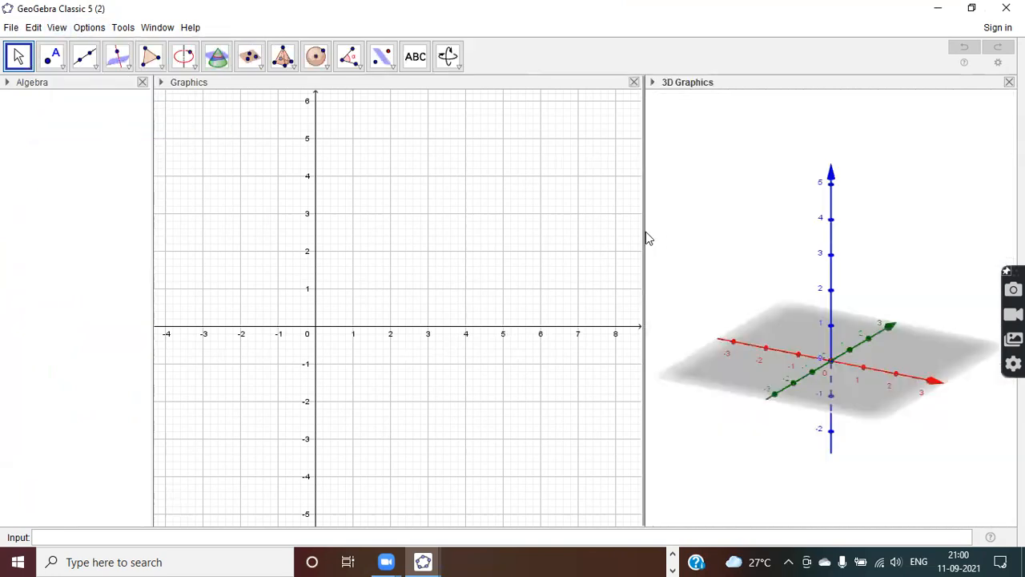
{"action": "left_click_drag", "start_coordinate": [645, 232], "coordinate": [501, 245]}
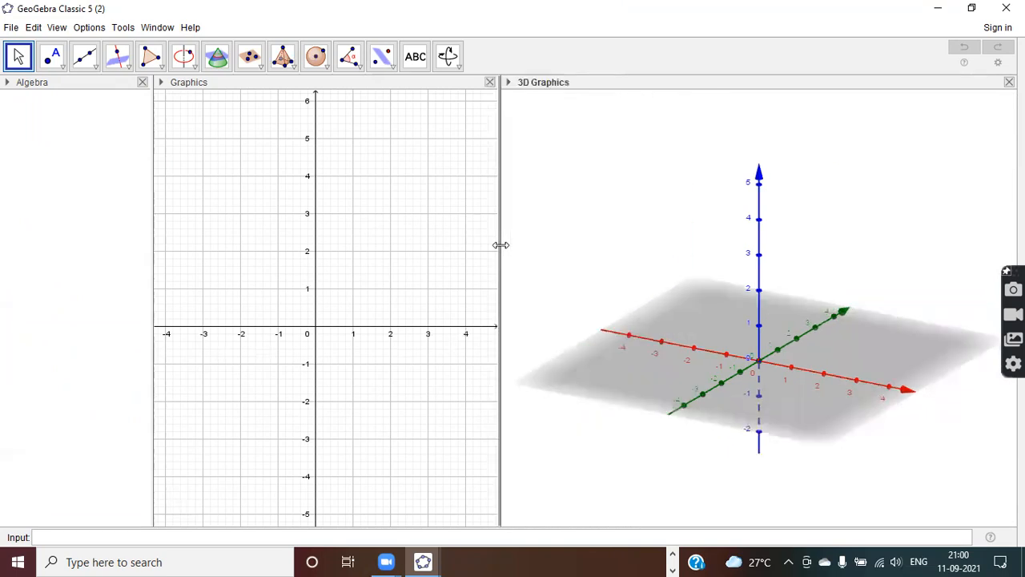
Create a 3D point on the x-axis at (2, 0, 0)
{"action": "left_click", "coordinate": [55, 540]}
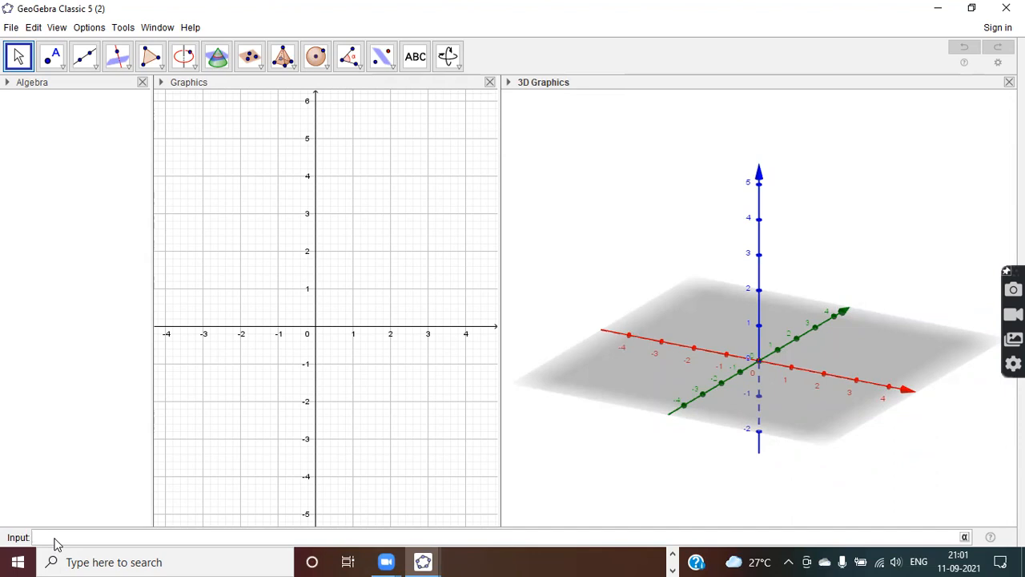
{"action": "left_click", "coordinate": [852, 354]}
{"action": "left_click", "coordinate": [52, 538]}
{"action": "type", "text": "(2, 0"}
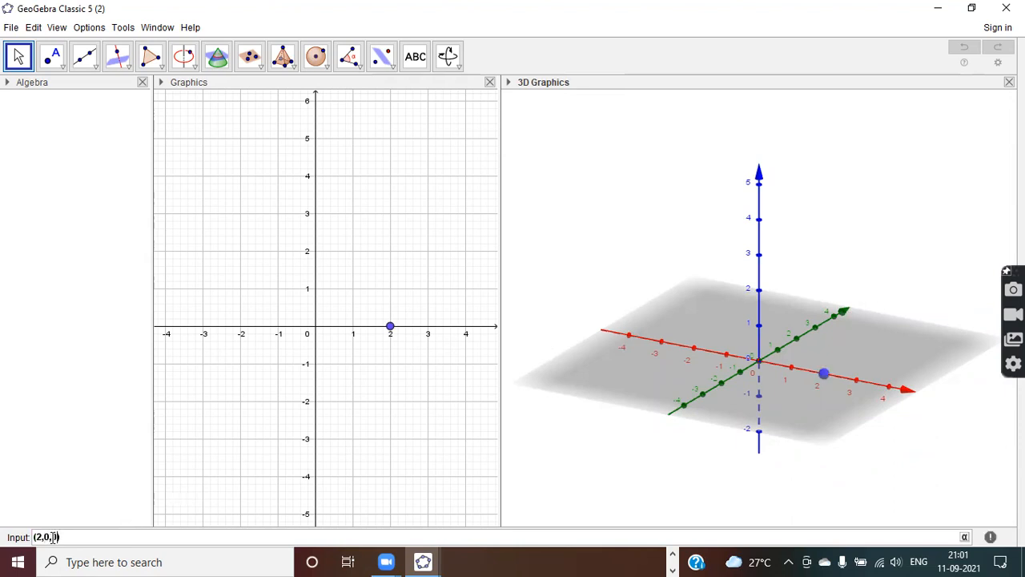
{"action": "type", "text": ", 0"}
{"action": "key", "text": "Return"}
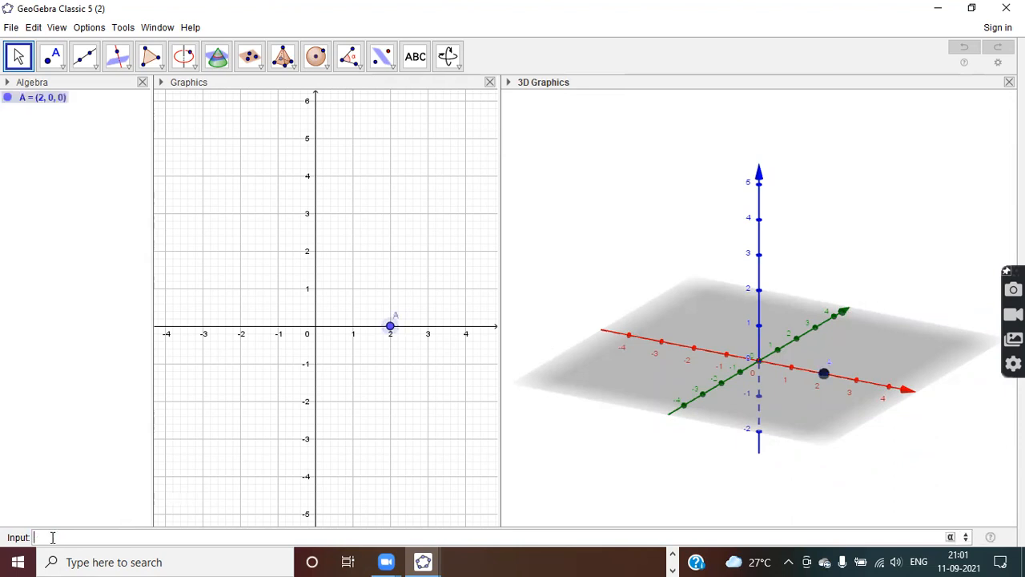
Create a second 3D point above point A at (2, 0, 4)
{"action": "type", "text": "("}
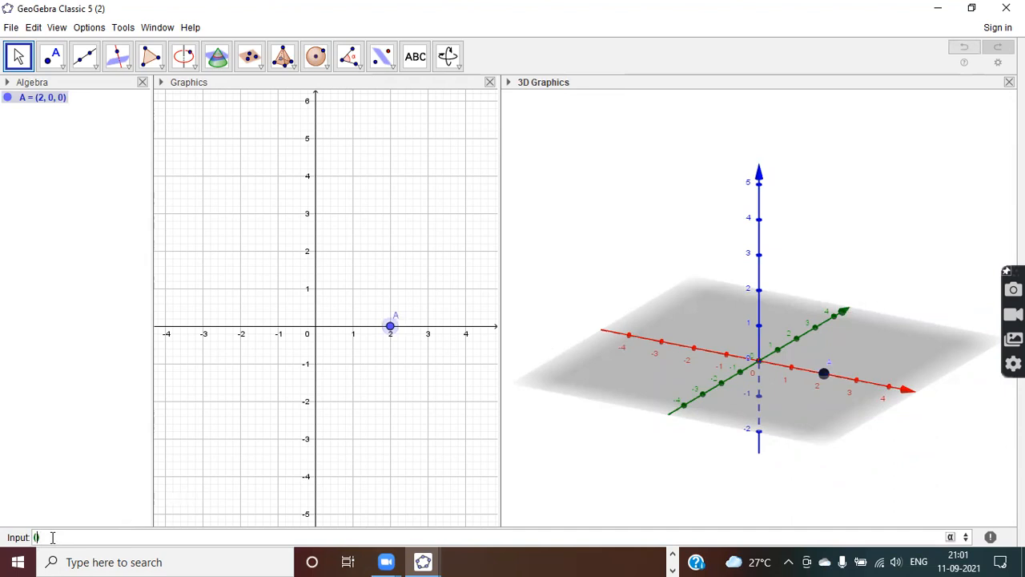
{"action": "type", "text": "2,0,4"}
{"action": "key", "text": "Return"}
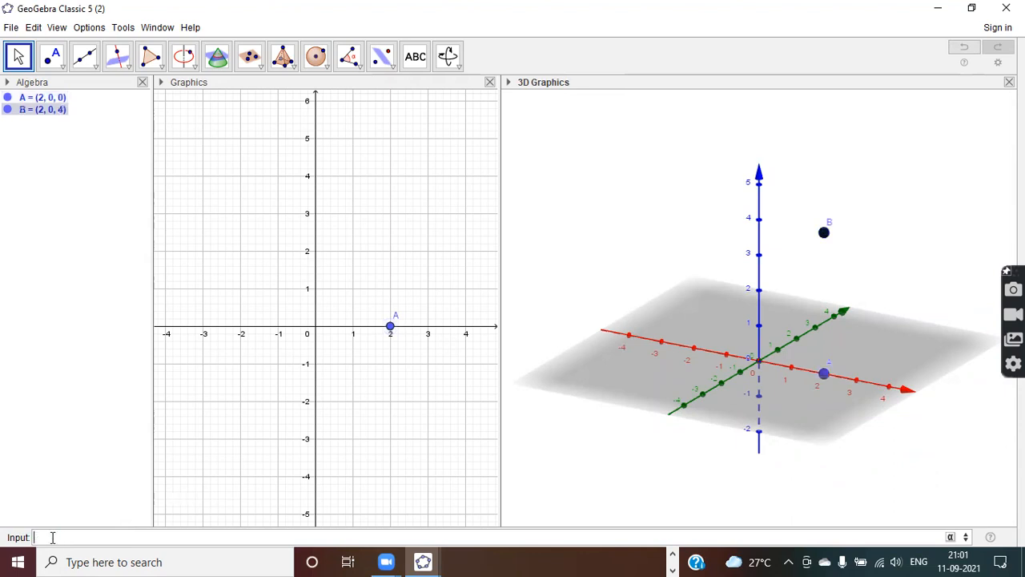
{"action": "left_click_drag", "start_coordinate": [591, 377], "coordinate": [637, 374]}
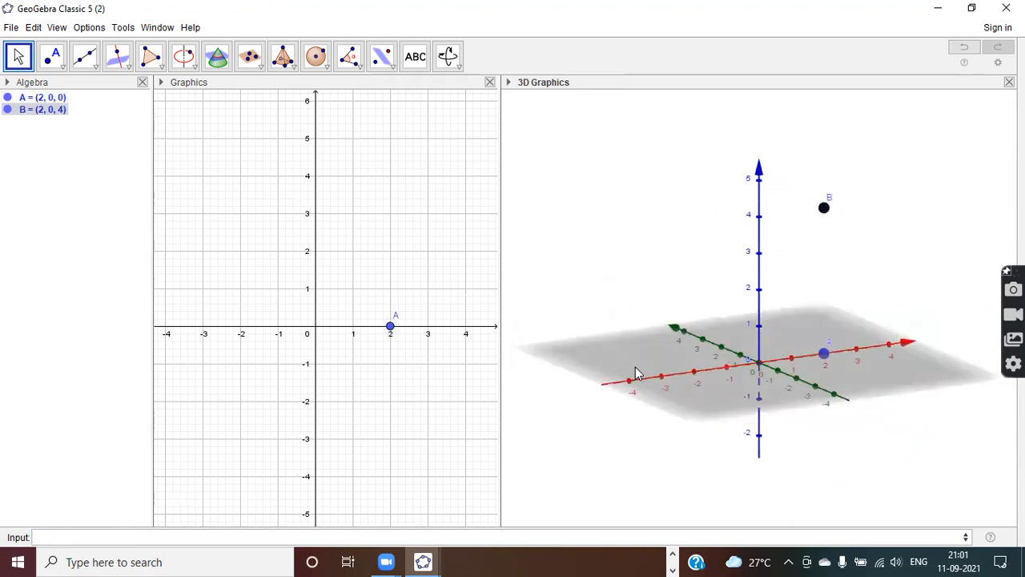
{"action": "left_click", "coordinate": [85, 57]}
{"action": "left_click", "coordinate": [93, 129]}
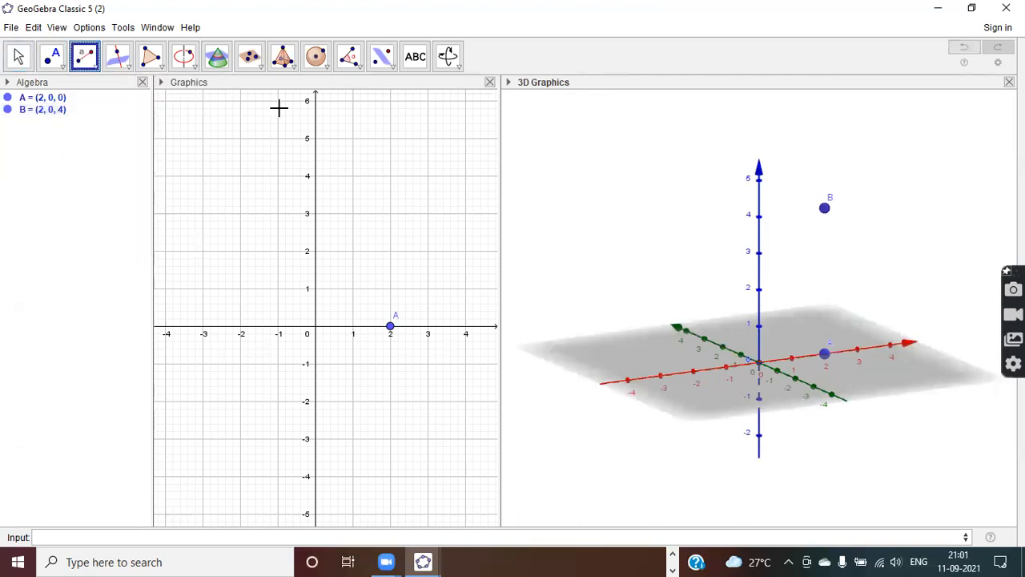
{"action": "left_click", "coordinate": [826, 209]}
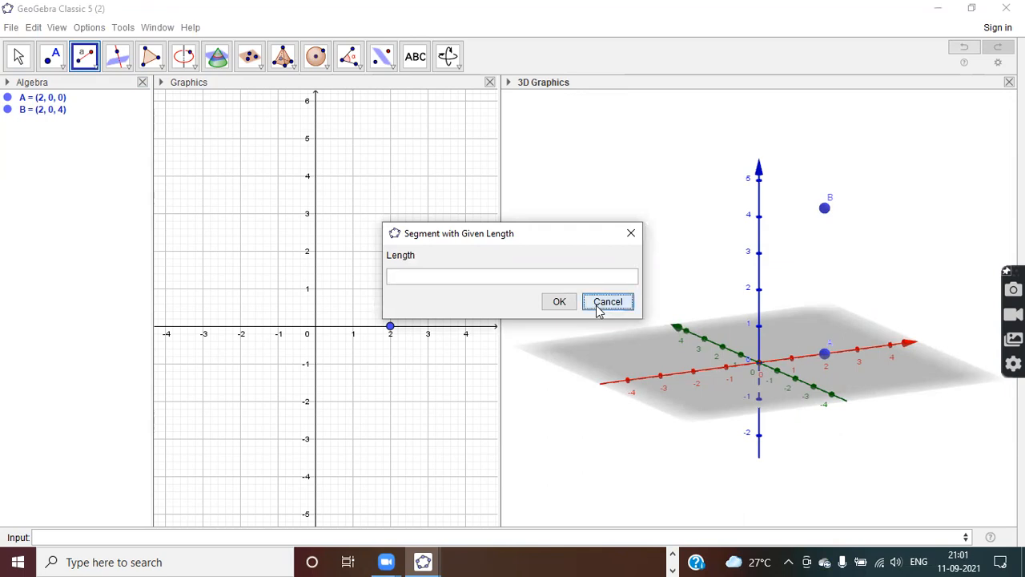
{"action": "left_click", "coordinate": [601, 306]}
Draw a segment connecting points B and A in the 3D view
{"action": "left_click", "coordinate": [90, 68]}
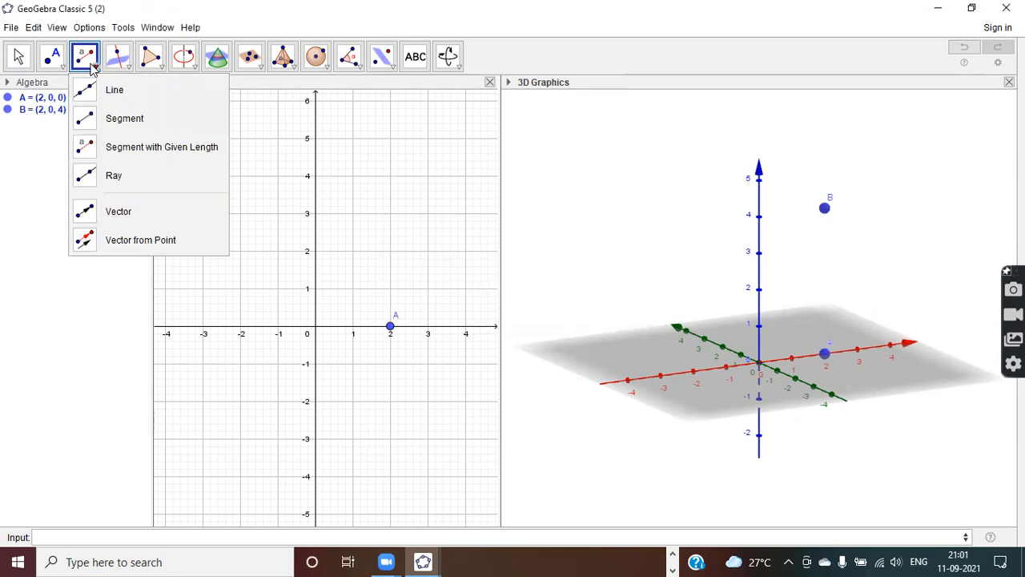
{"action": "left_click", "coordinate": [92, 118]}
{"action": "left_click", "coordinate": [826, 208]}
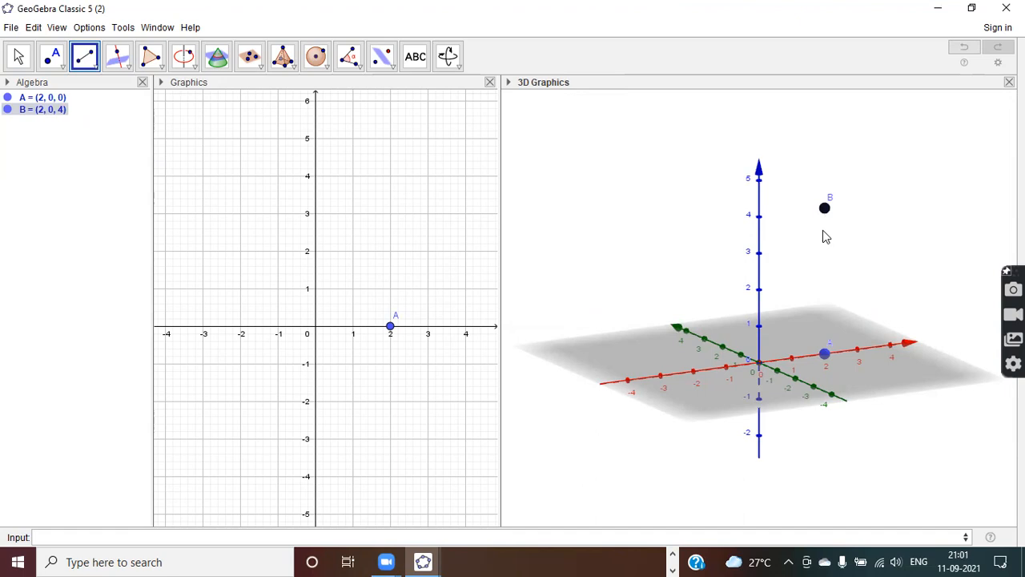
{"action": "left_click", "coordinate": [825, 353]}
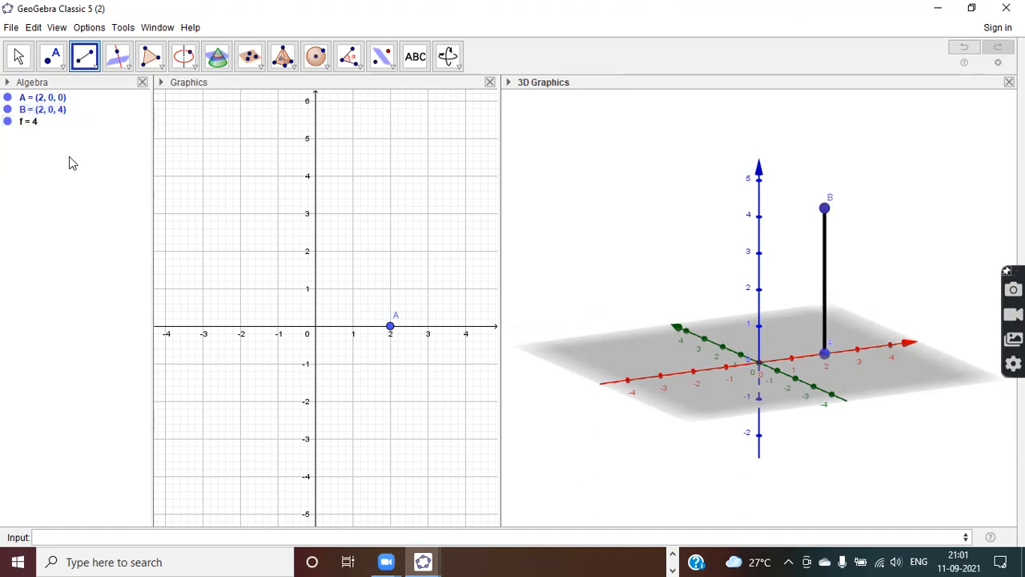
{"action": "left_click", "coordinate": [19, 56]}
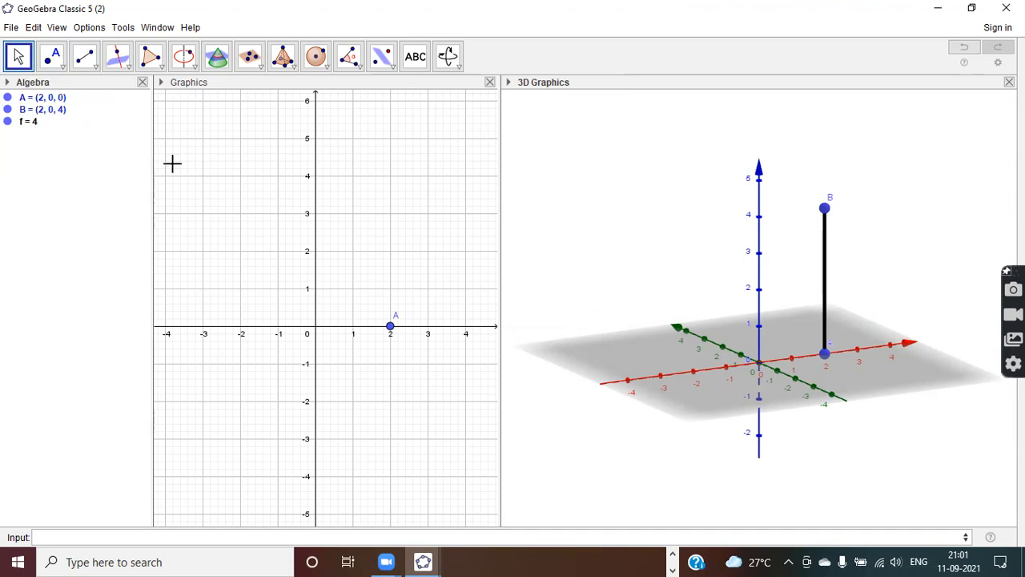
Create an angle slider named Angle in the 2D view, ranging from 0° to 360° with a 1° increment
{"action": "left_click", "coordinate": [255, 239]}
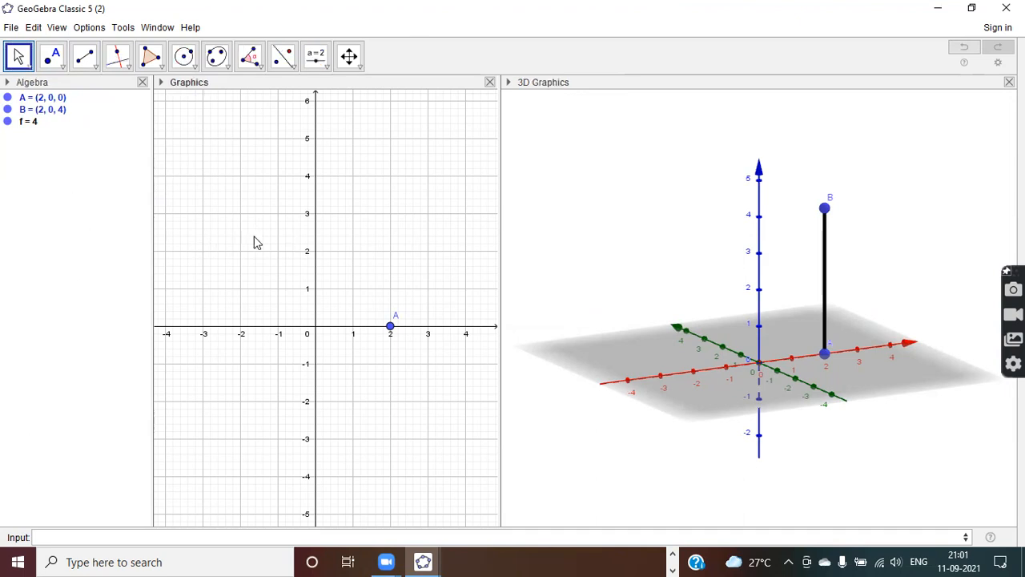
{"action": "left_click", "coordinate": [323, 73]}
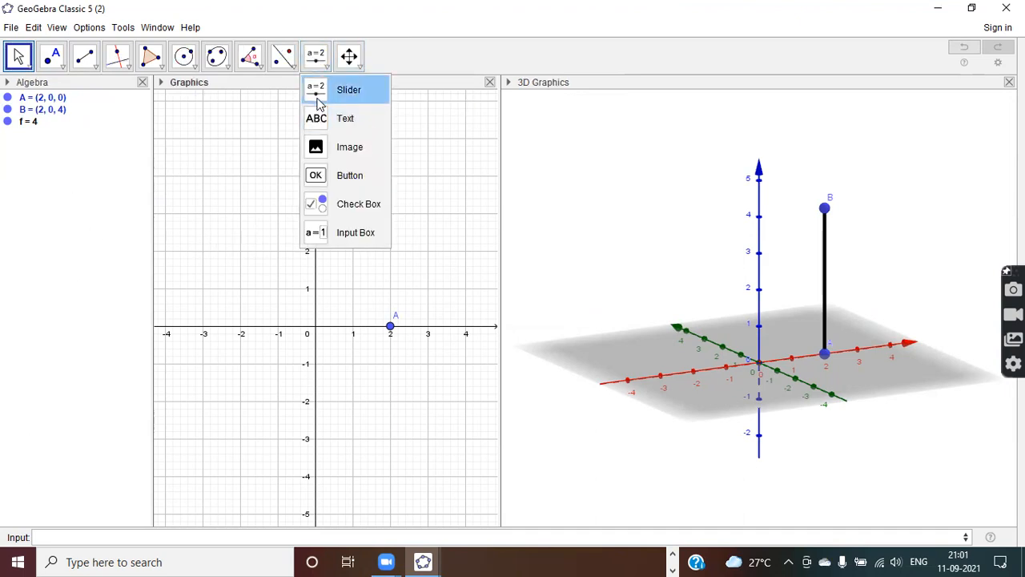
{"action": "left_click", "coordinate": [345, 90]}
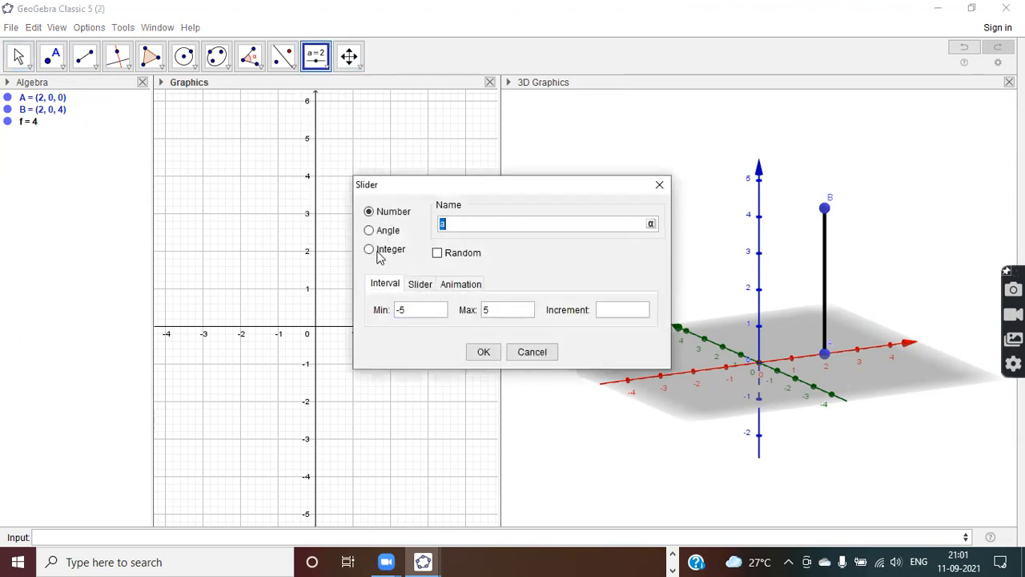
{"action": "left_click", "coordinate": [369, 230]}
{"action": "type", "text": "Angle"}
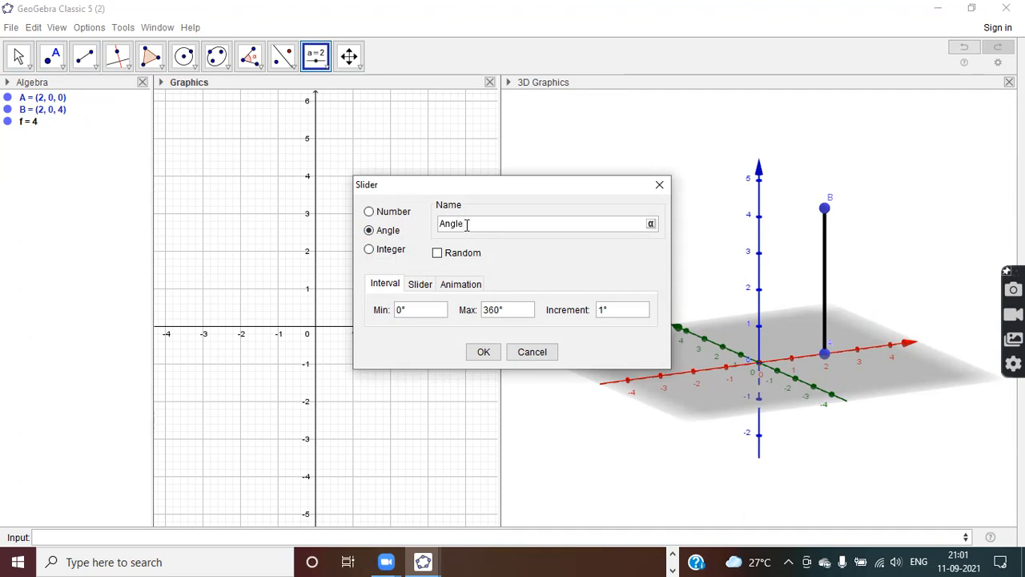
{"action": "left_click", "coordinate": [483, 354]}
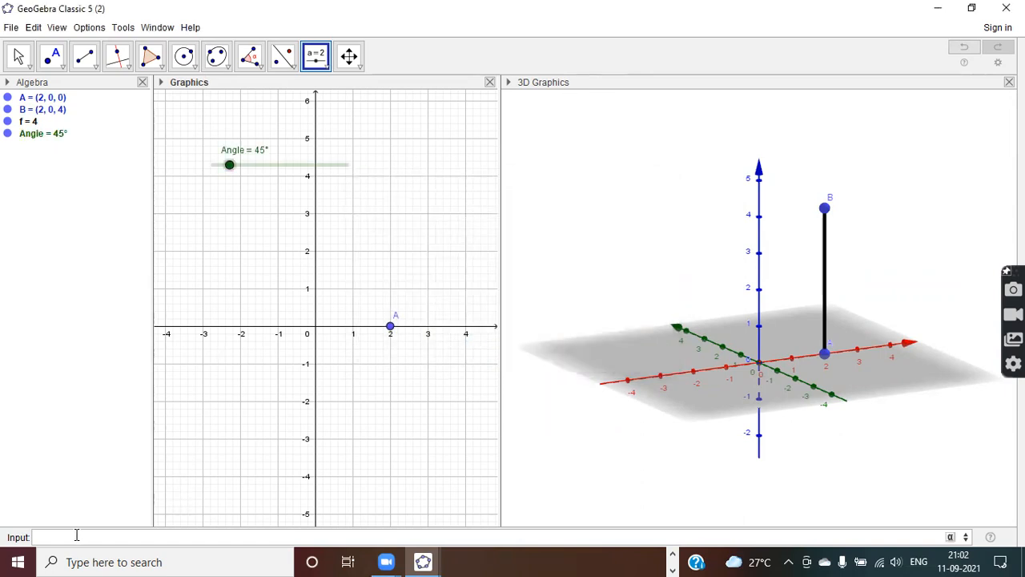
Create the surface of revolution Surface(f, Angle, zAxis) from the segment
{"action": "type", "text": "surf"}
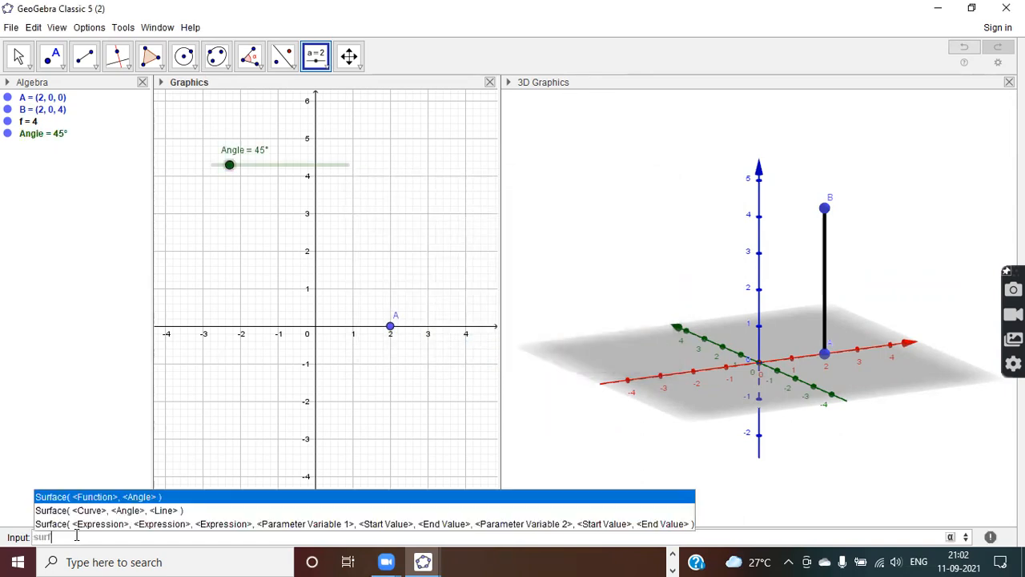
{"action": "key", "text": "Down"}
{"action": "key", "text": "Return"}
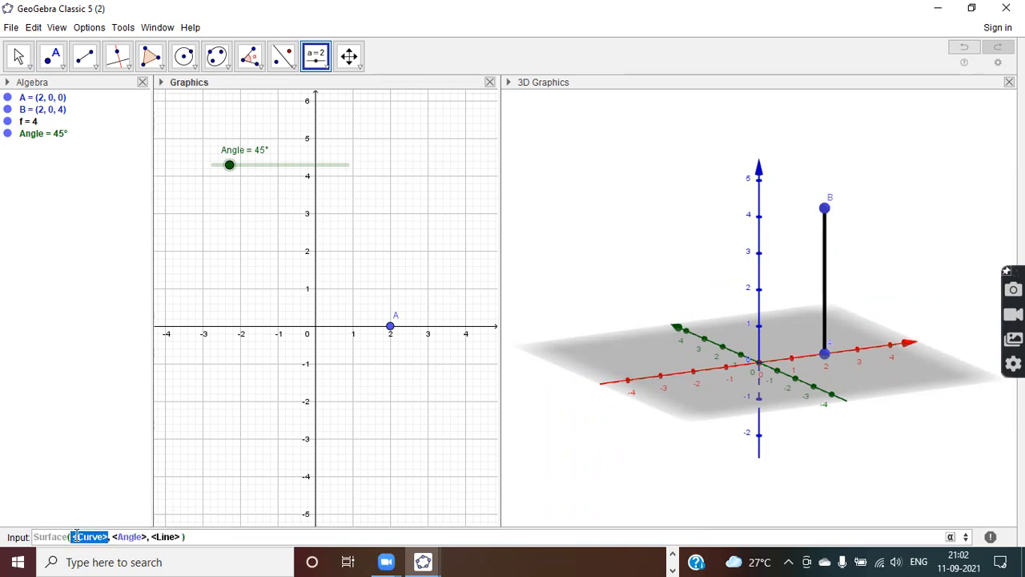
{"action": "type", "text": "f"}
{"action": "key", "text": "Tab"}
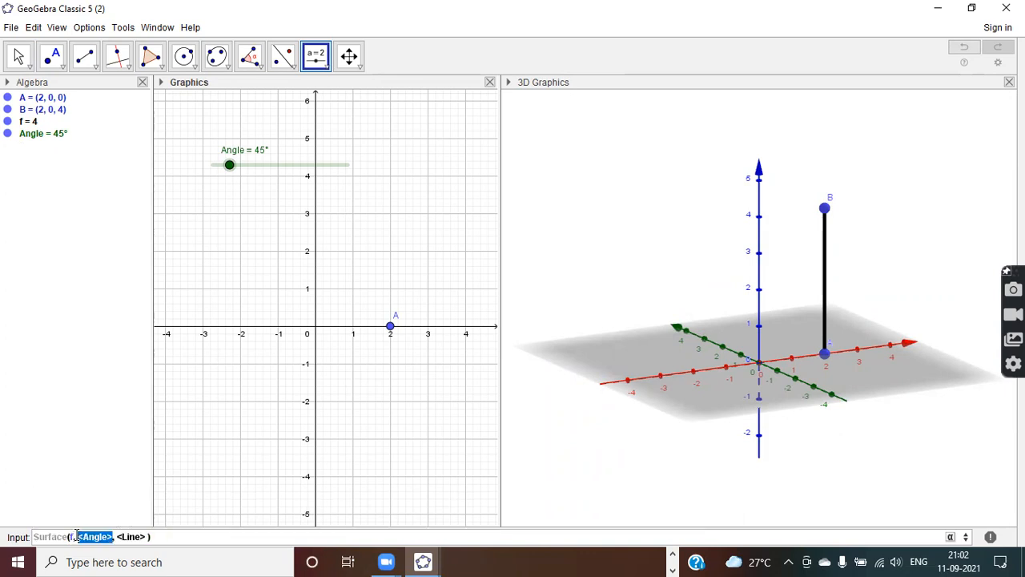
{"action": "type", "text": "Angl"}
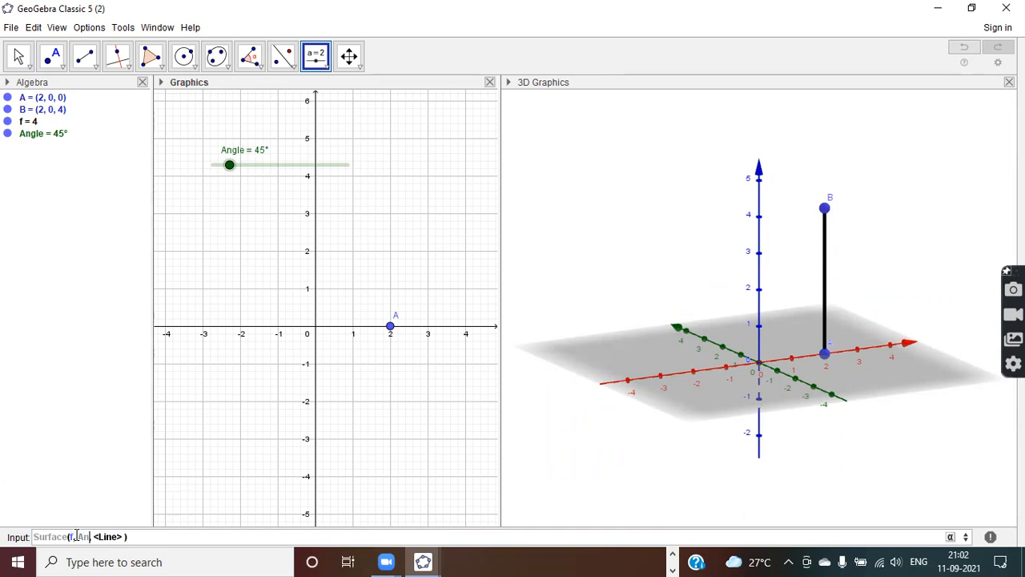
{"action": "type", "text": "e"}
{"action": "key", "text": "Tab"}
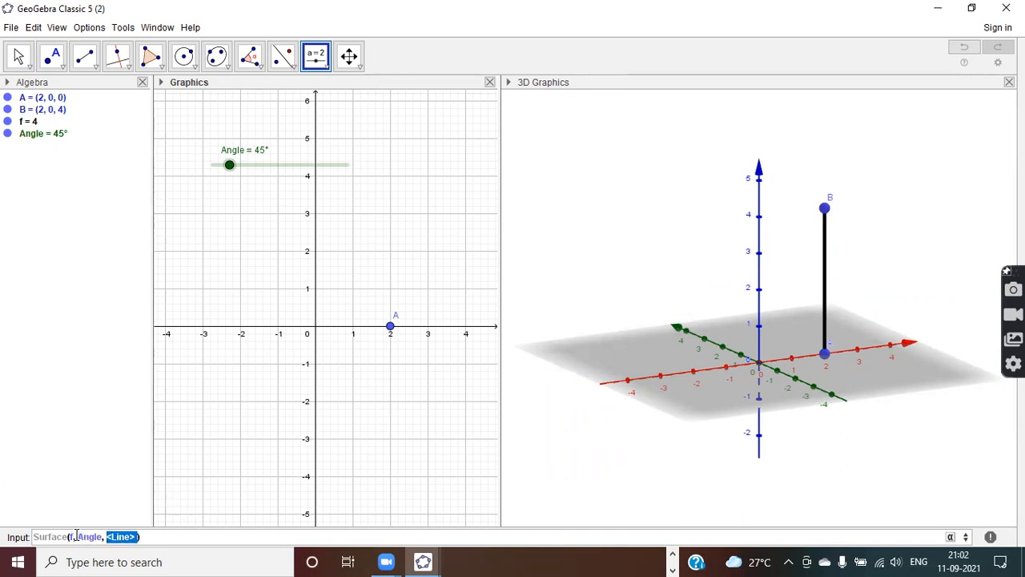
{"action": "type", "text": "zAxi"}
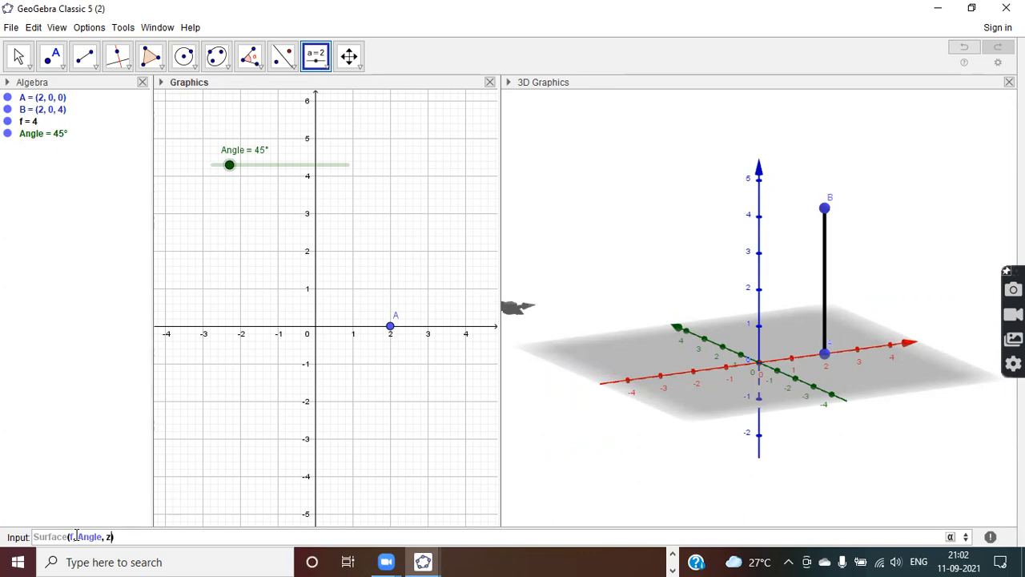
{"action": "type", "text": "s"}
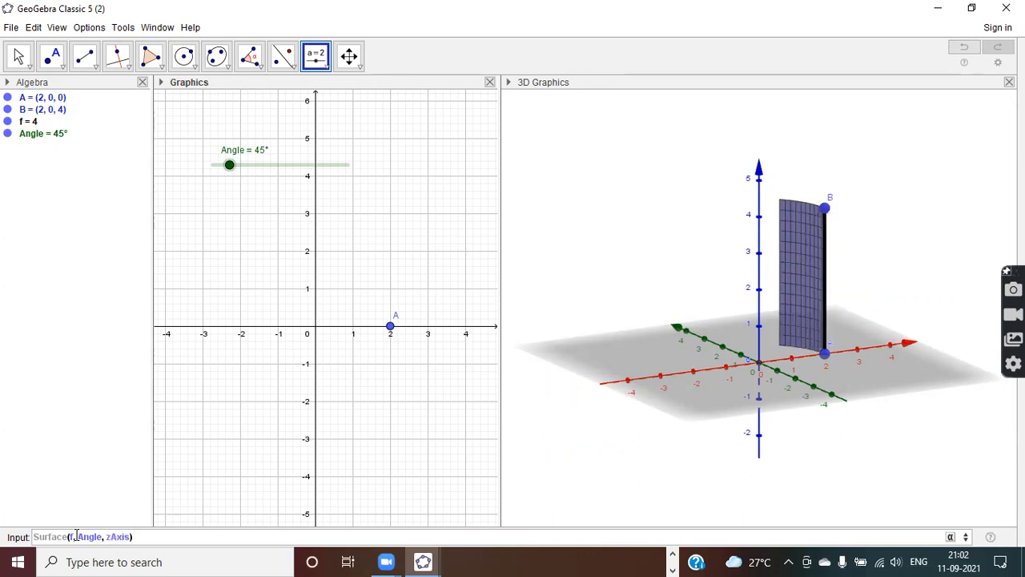
{"action": "key", "text": "Return"}
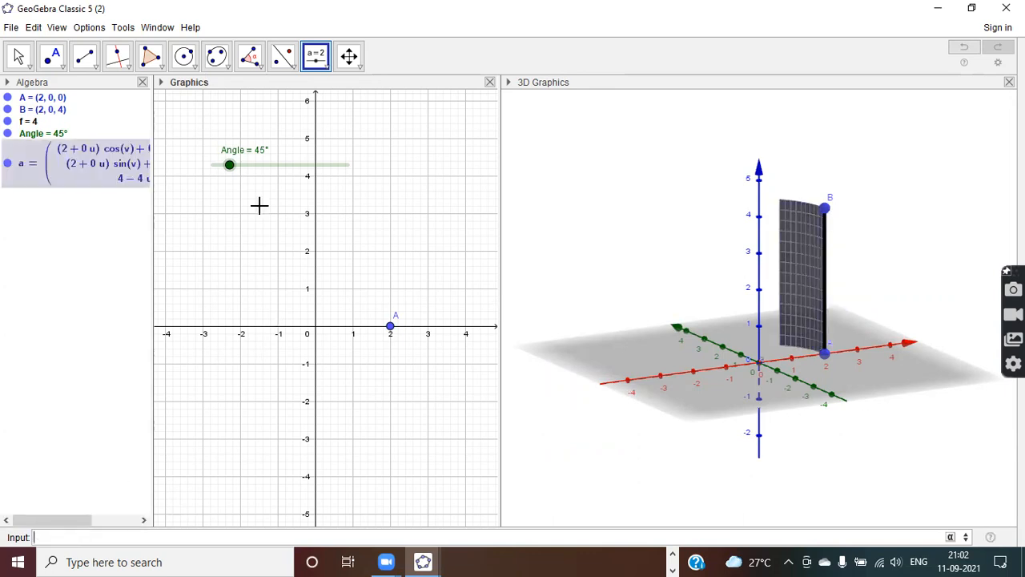
Set the Angle slider to 360° to sweep the segment fully around the z-axis
{"action": "left_click_drag", "start_coordinate": [231, 171], "coordinate": [355, 176]}
{"action": "left_click", "coordinate": [897, 360]}
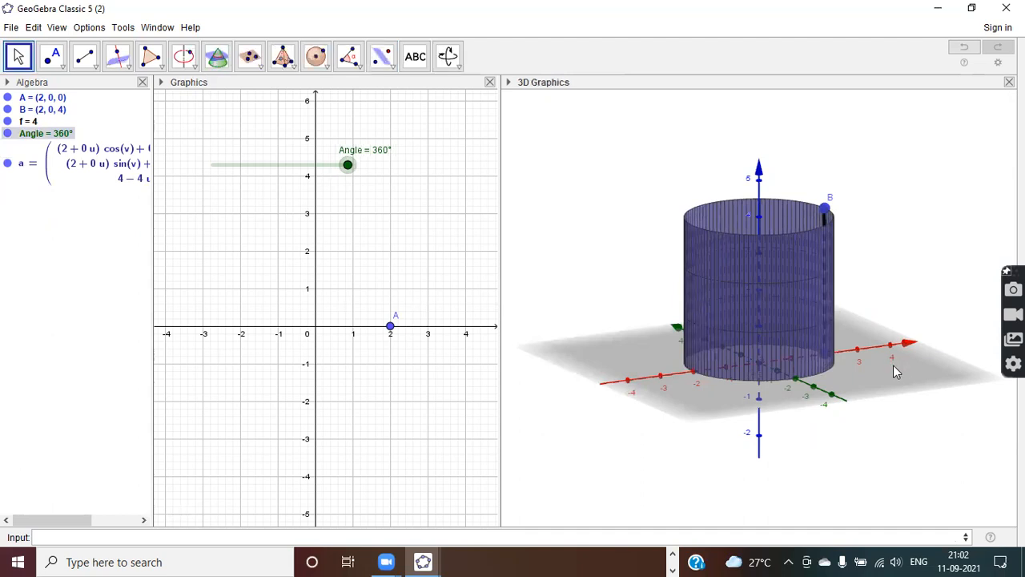
{"action": "left_click", "coordinate": [513, 351]}
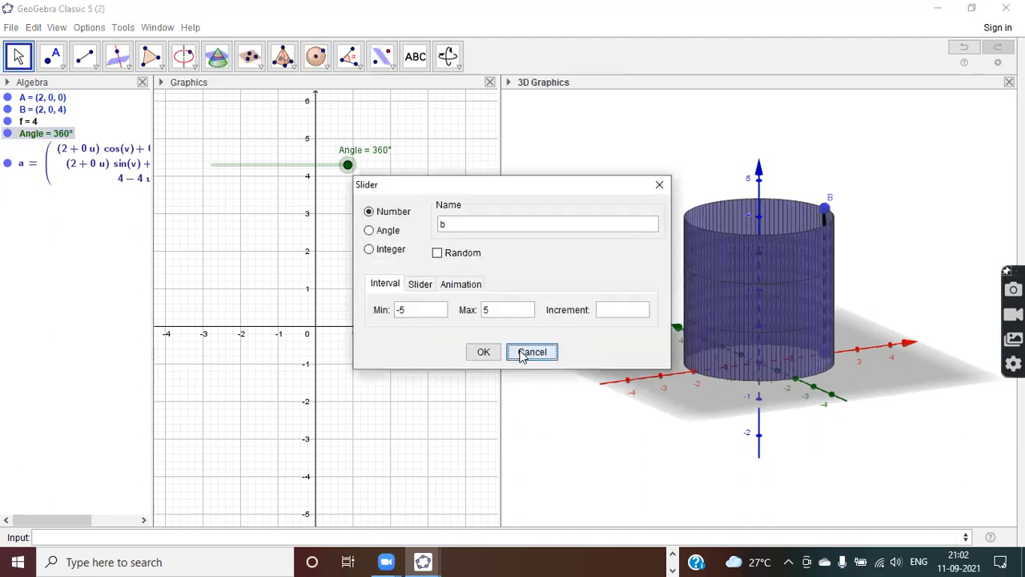
{"action": "left_click", "coordinate": [20, 65]}
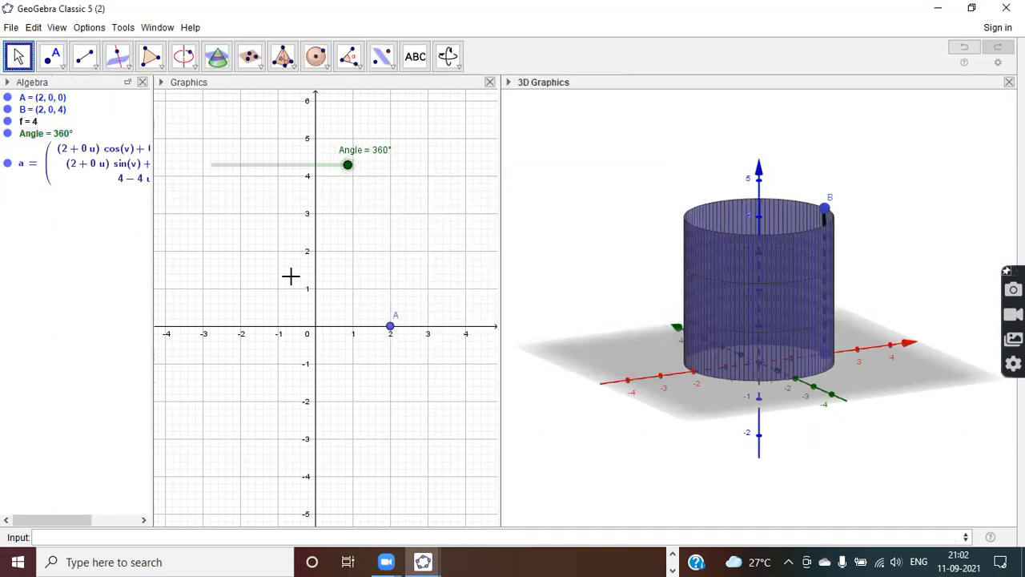
{"action": "mouse_move", "coordinate": [552, 247]}
{"action": "left_mouse_down"}
{"action": "mouse_move", "coordinate": [560, 282]}
{"action": "mouse_move", "coordinate": [582, 247]}
{"action": "mouse_move", "coordinate": [548, 218]}
{"action": "mouse_move", "coordinate": [521, 230]}
{"action": "mouse_move", "coordinate": [550, 257]}
{"action": "mouse_move", "coordinate": [582, 252]}
{"action": "mouse_move", "coordinate": [541, 234]}
{"action": "left_mouse_up"}
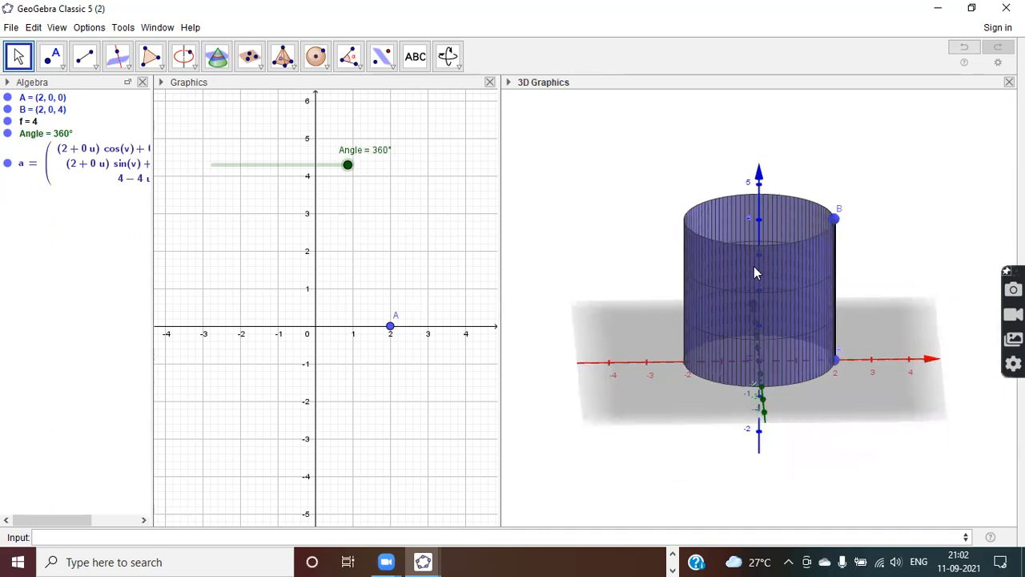
Set the surface's opacity to 100 and its colour to cyan
{"action": "left_click", "coordinate": [90, 168]}
{"action": "right_click", "coordinate": [90, 165]}
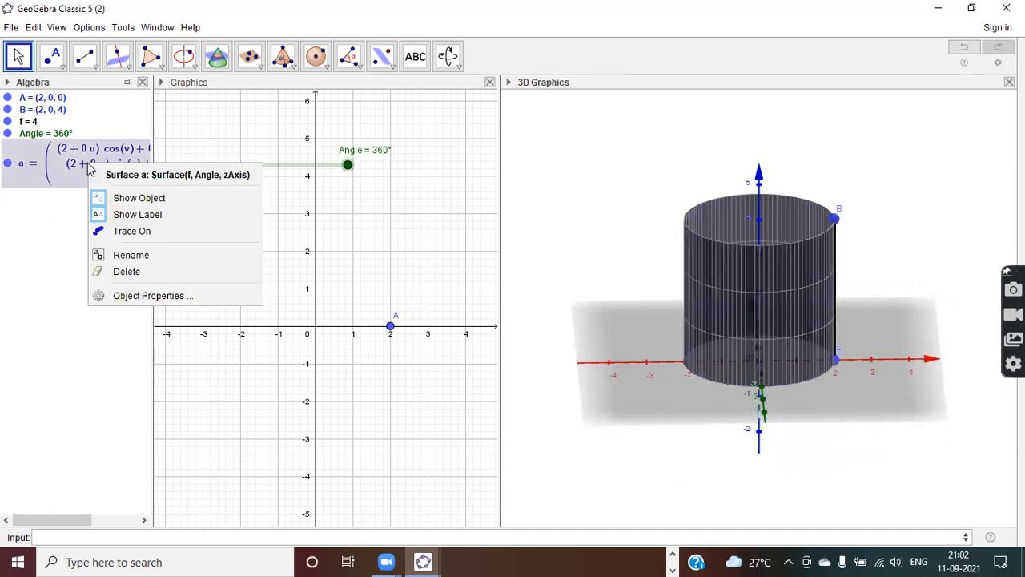
{"action": "left_click", "coordinate": [136, 296]}
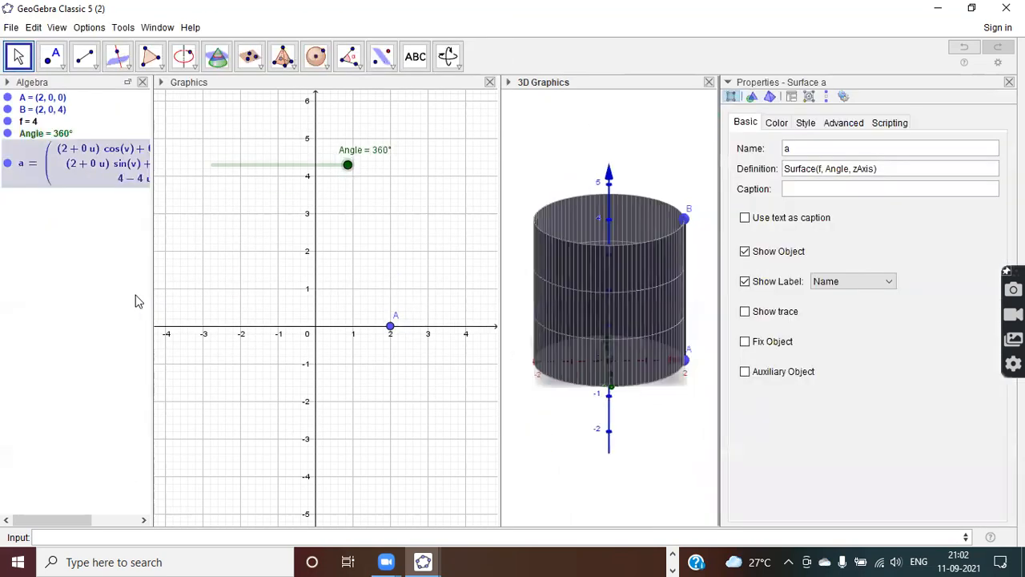
{"action": "left_click", "coordinate": [776, 124]}
{"action": "left_click_drag", "start_coordinate": [850, 330], "coordinate": [884, 335]}
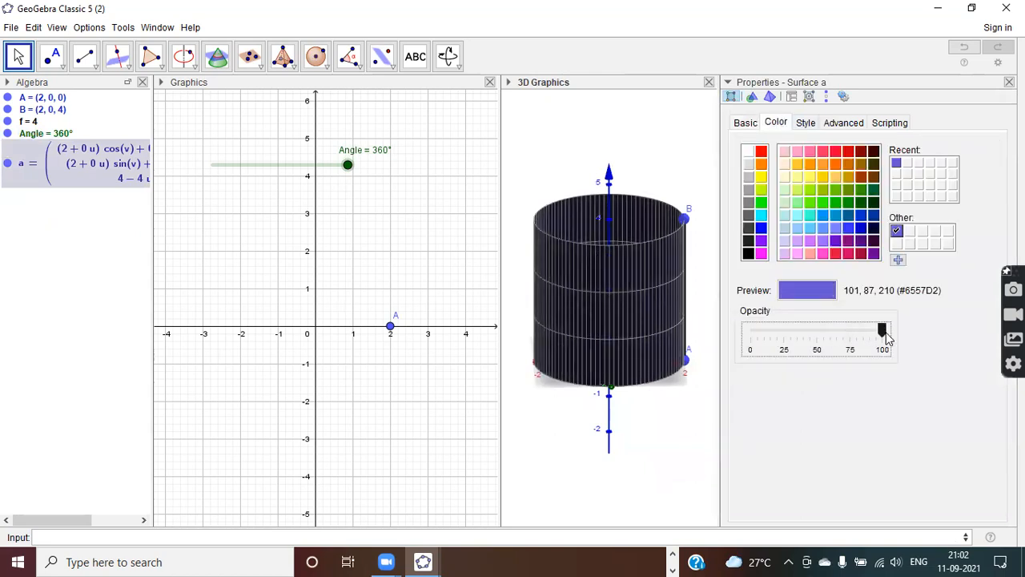
{"action": "left_click", "coordinate": [762, 221]}
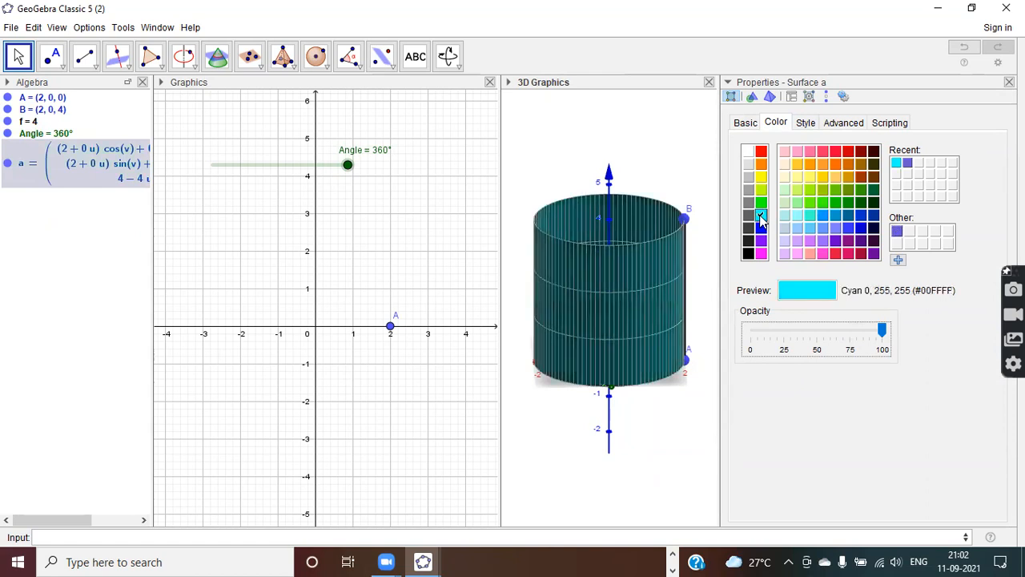
Reduce the surface's line thickness to 0 and close its properties
{"action": "left_click", "coordinate": [806, 124]}
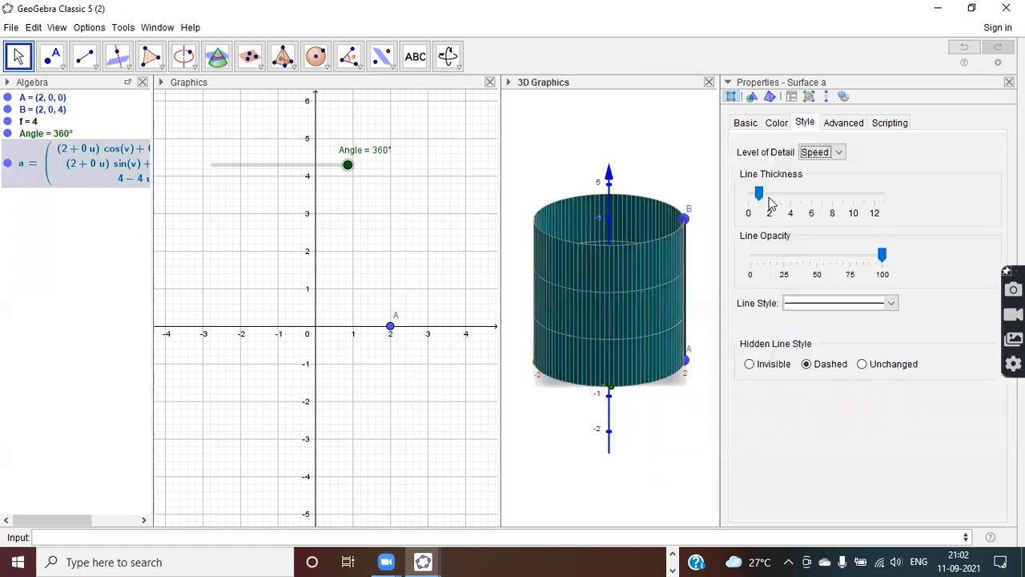
{"action": "left_click_drag", "start_coordinate": [759, 194], "coordinate": [728, 192]}
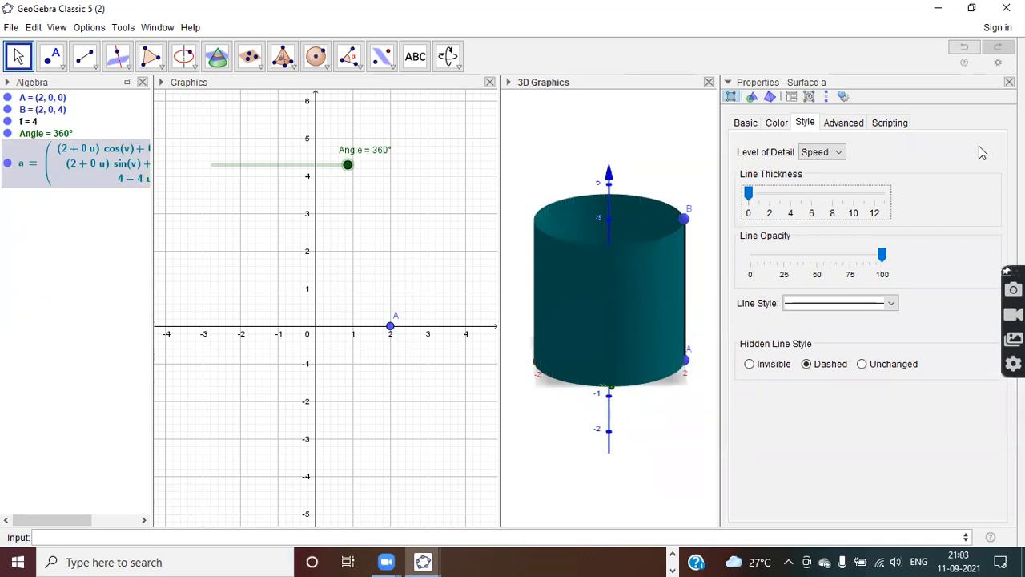
{"action": "left_click", "coordinate": [1010, 82]}
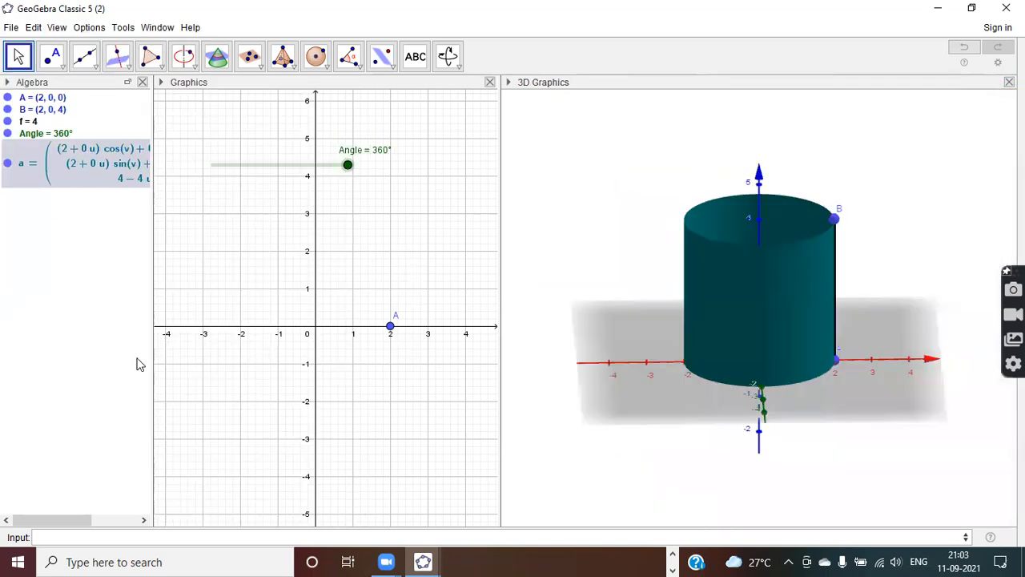
{"action": "left_click", "coordinate": [85, 330]}
{"action": "mouse_move", "coordinate": [598, 334]}
{"action": "left_mouse_down"}
{"action": "mouse_move", "coordinate": [606, 384]}
{"action": "mouse_move", "coordinate": [604, 342]}
{"action": "mouse_move", "coordinate": [587, 314]}
{"action": "mouse_move", "coordinate": [538, 312]}
{"action": "mouse_move", "coordinate": [536, 346]}
{"action": "mouse_move", "coordinate": [575, 371]}
{"action": "mouse_move", "coordinate": [620, 315]}
{"action": "mouse_move", "coordinate": [613, 347]}
{"action": "left_mouse_up"}
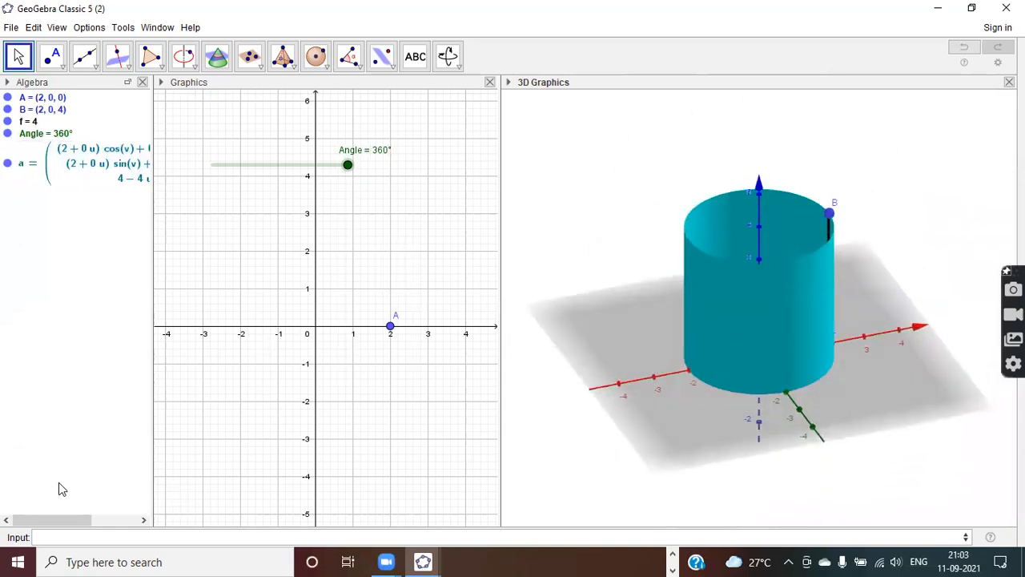
Plot the circle x^2+y^2=2 centred on the origin
{"action": "left_click", "coordinate": [58, 539]}
{"action": "left_click_drag", "start_coordinate": [636, 428], "coordinate": [639, 421]}
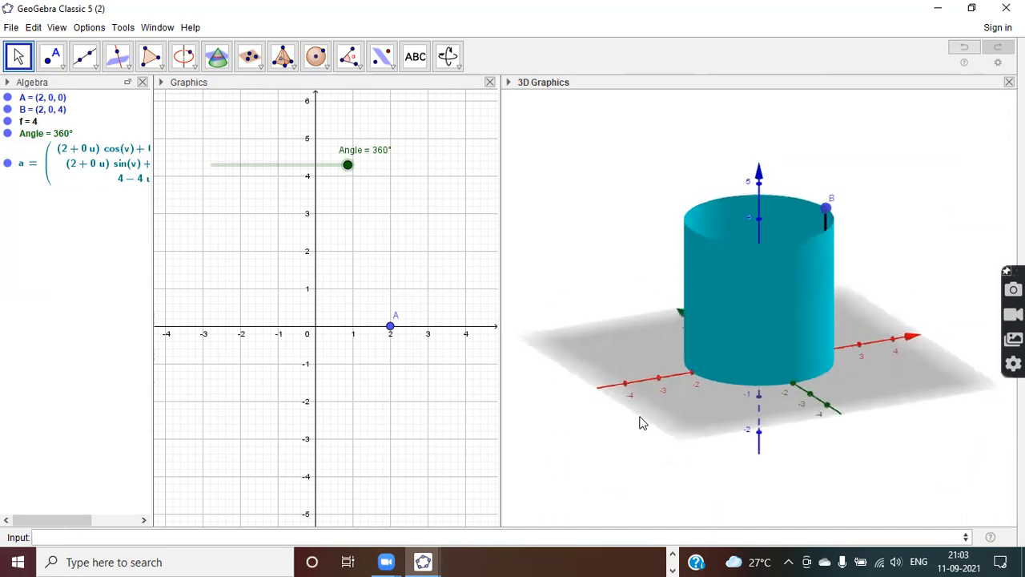
{"action": "left_click", "coordinate": [209, 414]}
{"action": "left_click", "coordinate": [54, 536]}
{"action": "type", "text": ")"}
{"action": "type", "text": "x"}
{"action": "key", "text": "Delete"}
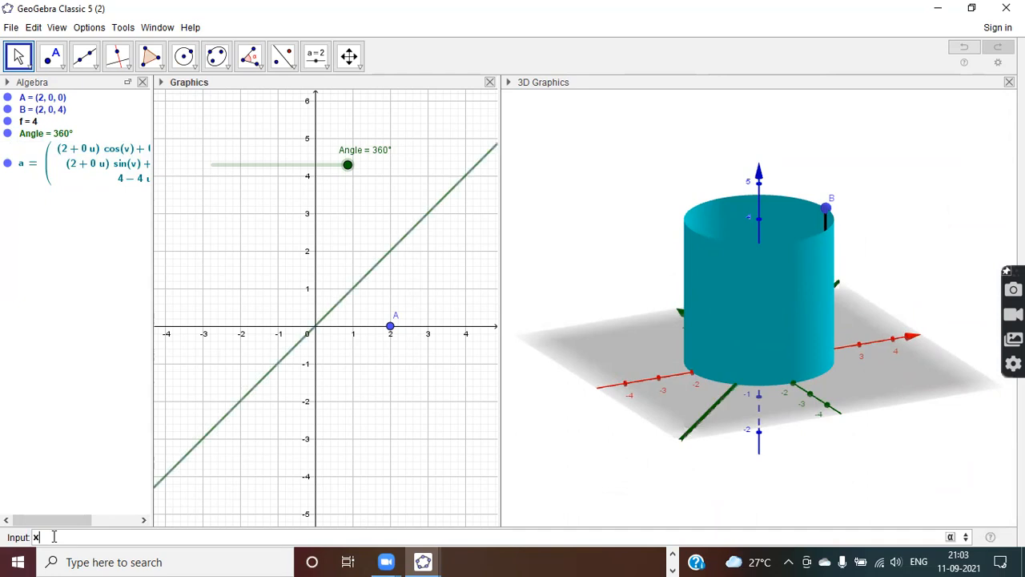
{"action": "type", "text": "^2+y^2"}
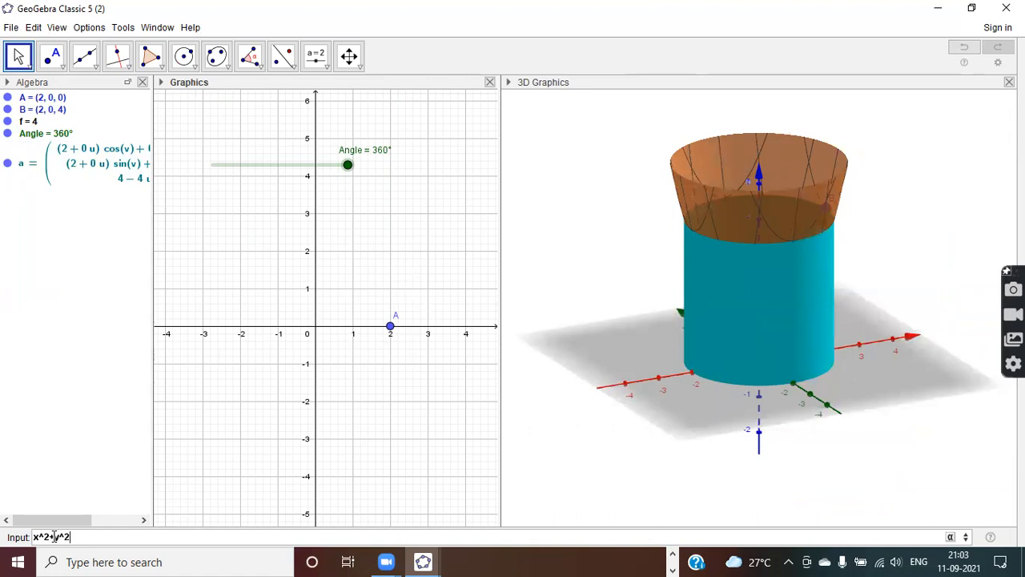
{"action": "type", "text": "=3"}
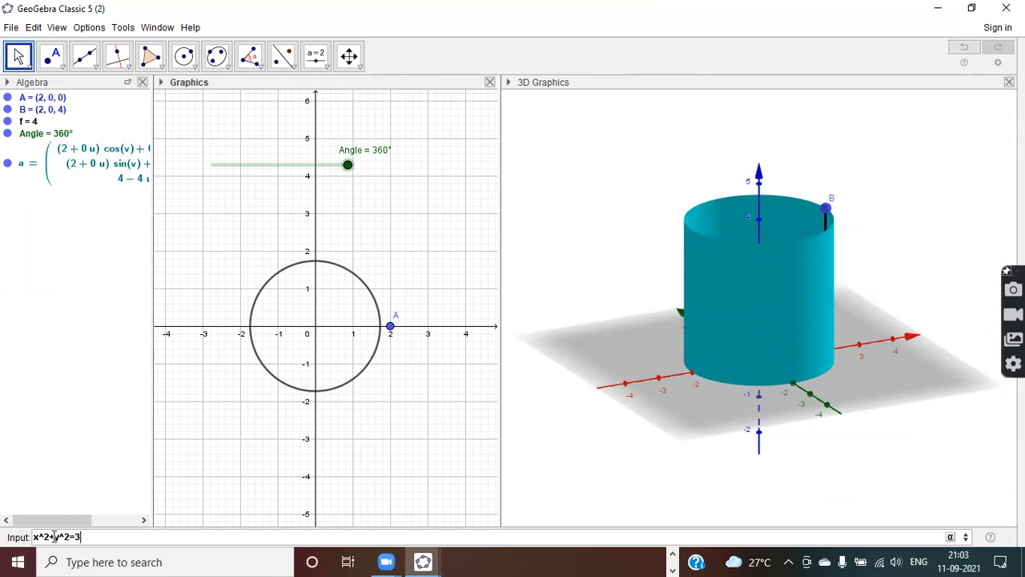
{"action": "key", "text": "BackSpace"}
{"action": "type", "text": "2"}
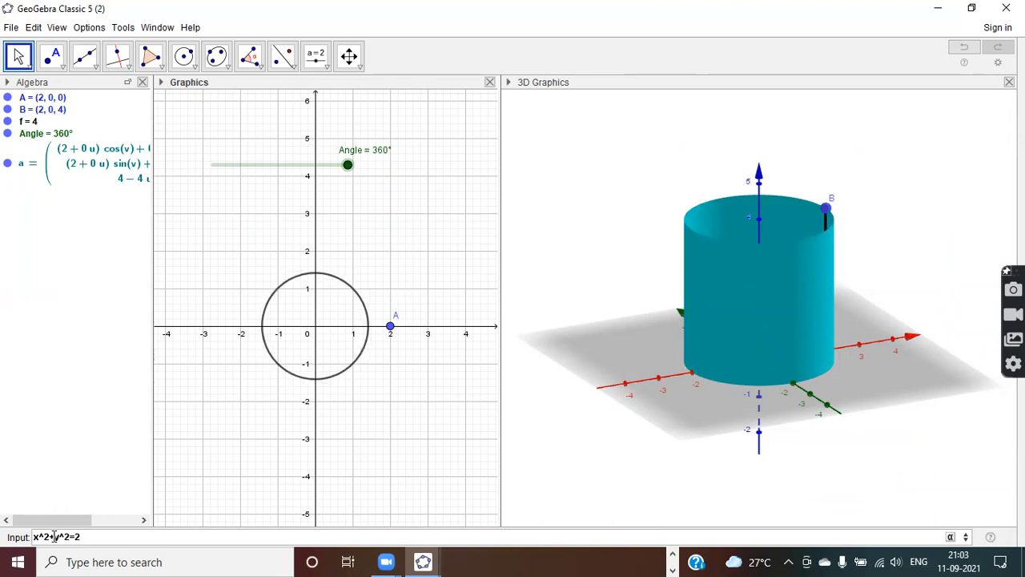
{"action": "key", "text": "Return"}
{"action": "left_click_drag", "start_coordinate": [918, 483], "coordinate": [899, 458]}
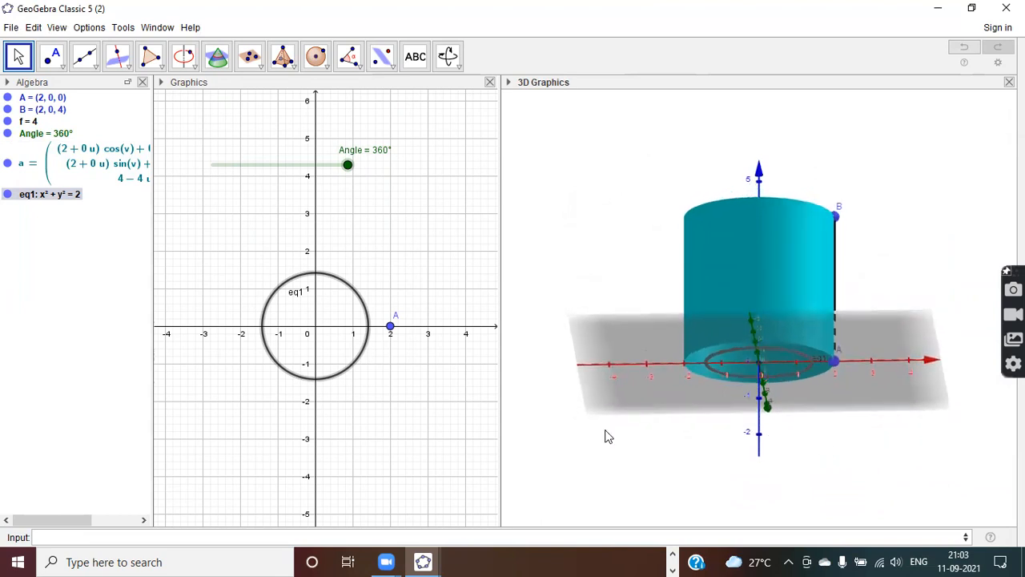
Change the circle's equation to x² + y² = 4
{"action": "left_click", "coordinate": [76, 194]}
{"action": "left_click", "coordinate": [76, 194]}
{"action": "left_click", "coordinate": [89, 196]}
{"action": "type", "text": "4"}
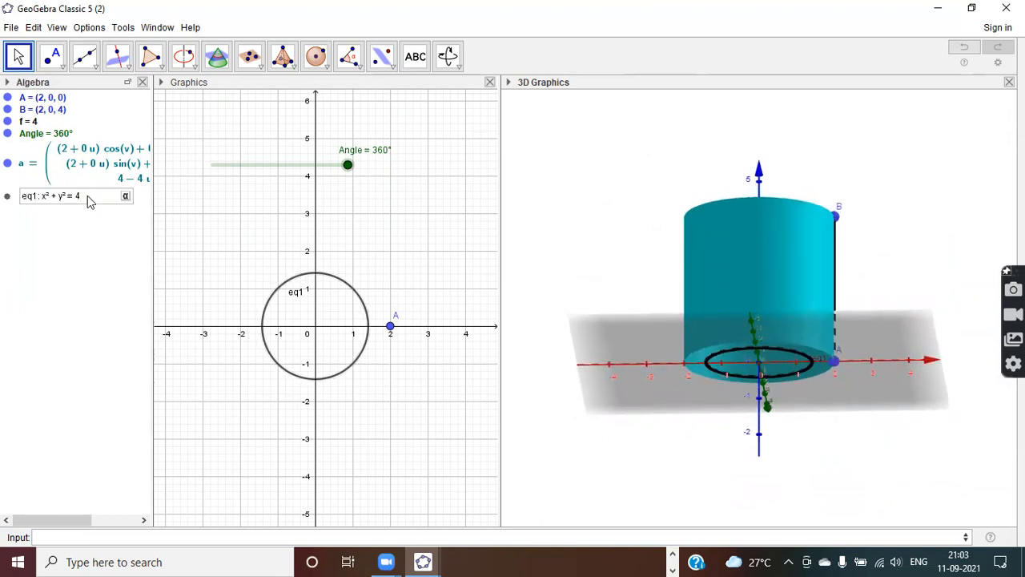
{"action": "key", "text": "Return"}
{"action": "left_click_drag", "start_coordinate": [858, 445], "coordinate": [821, 415]}
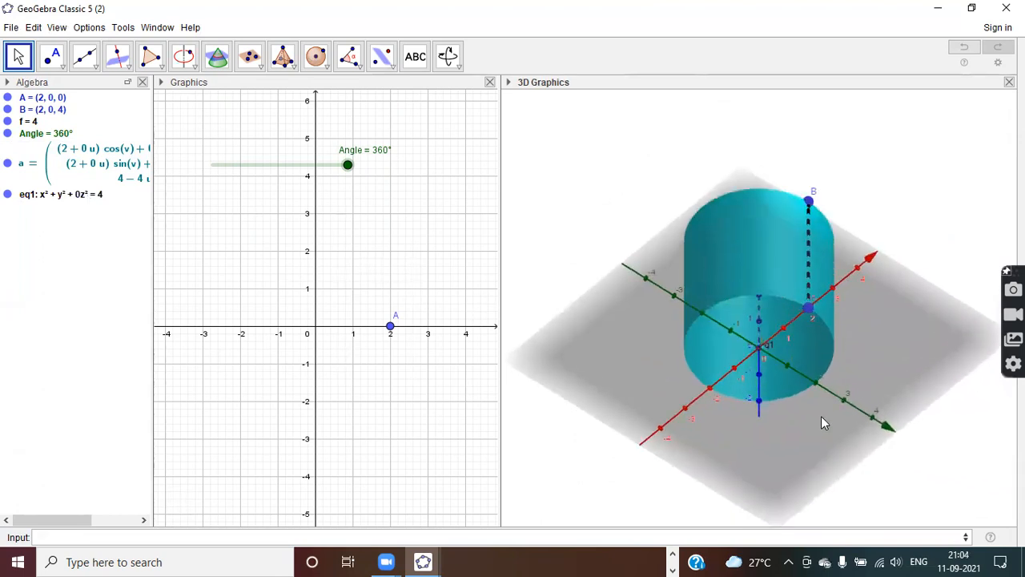
Re-enter the equation as x² + y² = 4 without the z² term, making it a circle again
{"action": "left_click", "coordinate": [83, 197]}
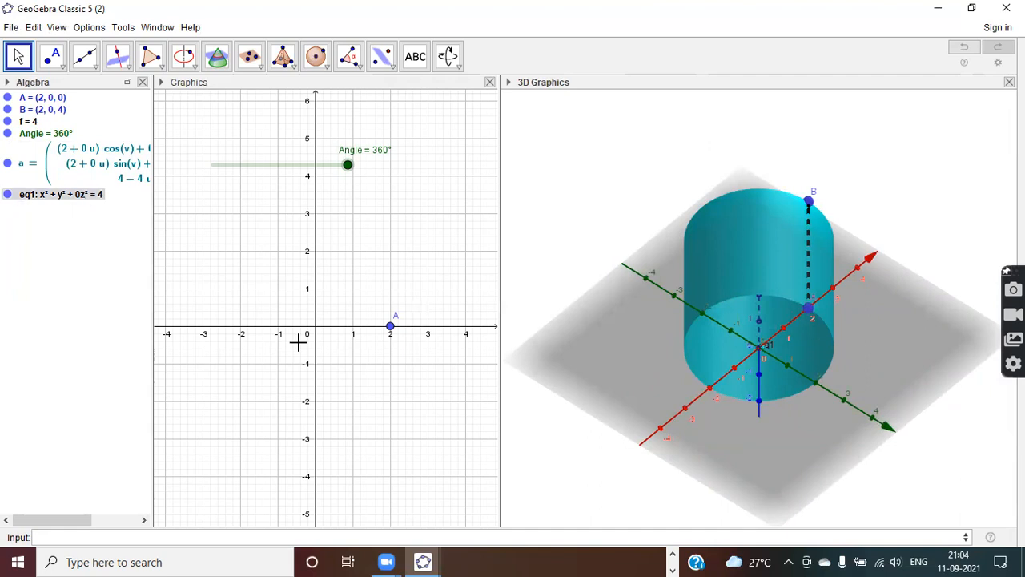
{"action": "left_click", "coordinate": [211, 252]}
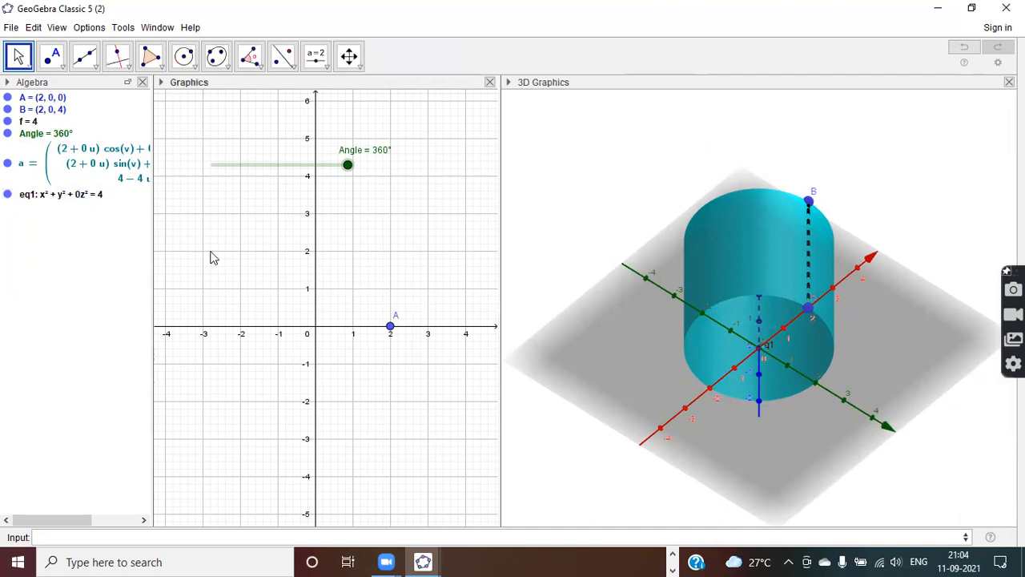
{"action": "left_click", "coordinate": [65, 199]}
{"action": "double_click", "coordinate": [38, 200]}
{"action": "left_click", "coordinate": [96, 201]}
{"action": "key", "text": "Return"}
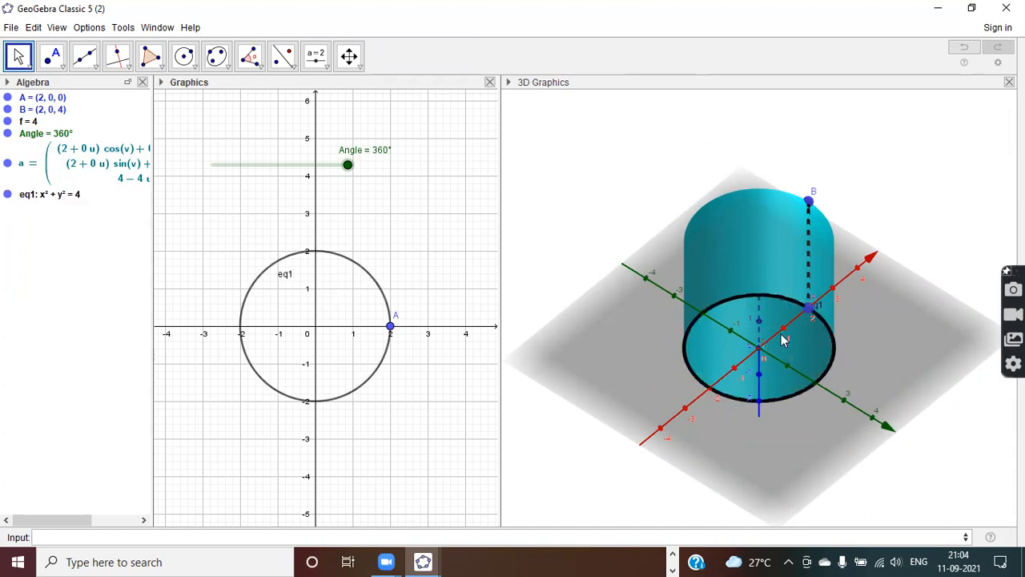
{"action": "left_click_drag", "start_coordinate": [753, 394], "coordinate": [638, 400]}
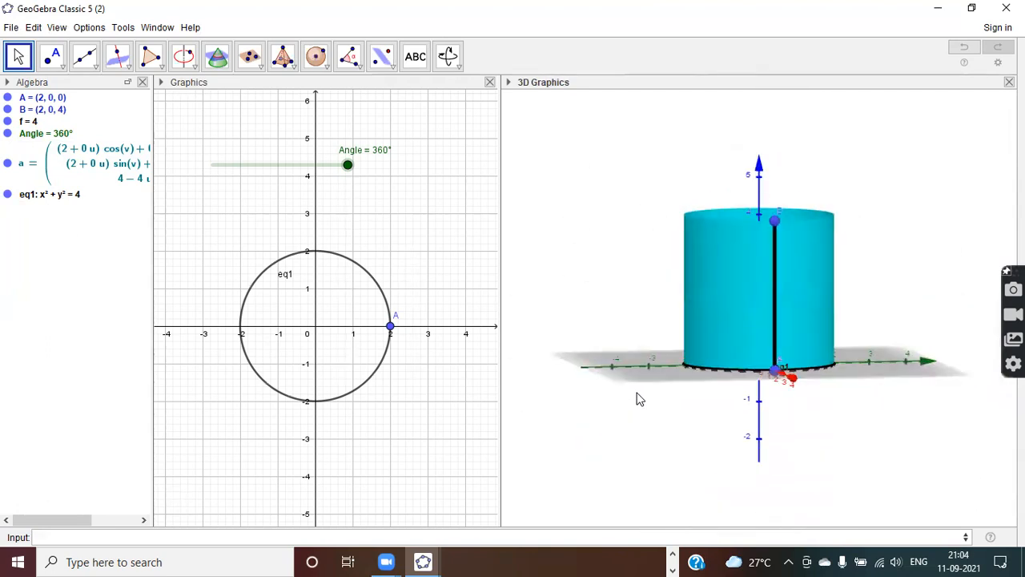
Set the circle's opacity to 100 and its colour to orange, close its properties, and inspect the cylinder's base
{"action": "left_click", "coordinate": [73, 196]}
{"action": "right_click", "coordinate": [73, 199]}
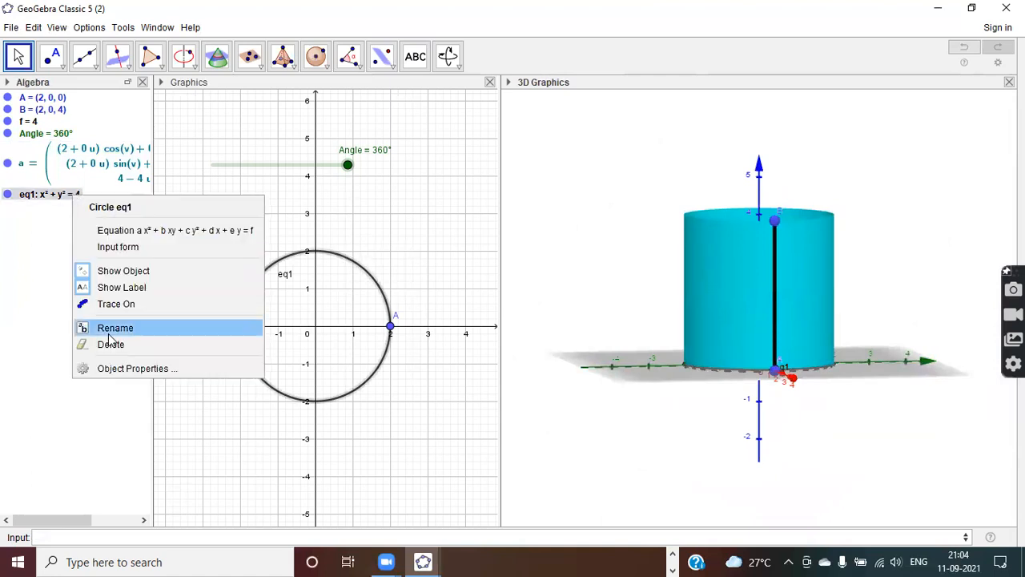
{"action": "left_click", "coordinate": [115, 367]}
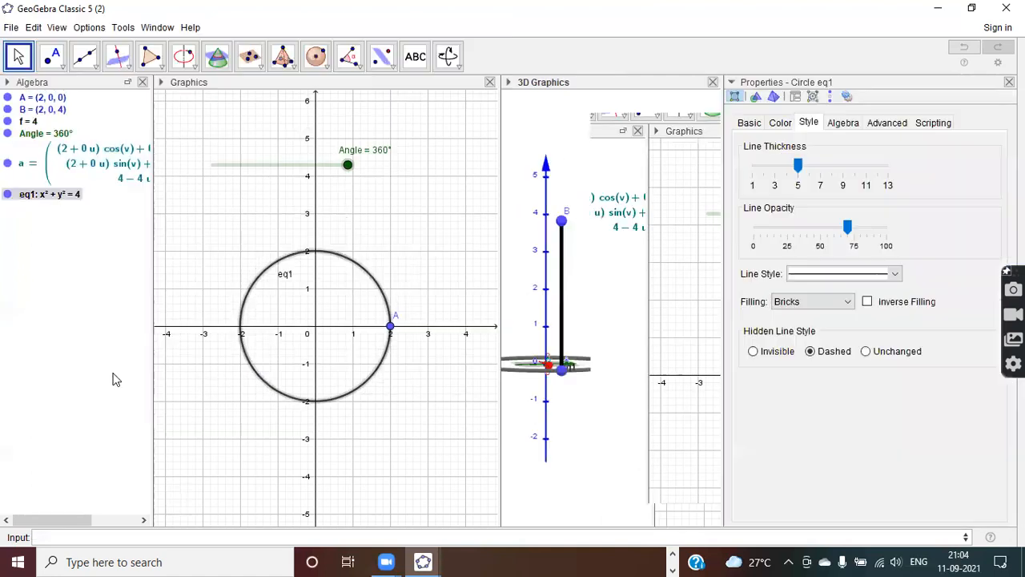
{"action": "left_click", "coordinate": [780, 124]}
{"action": "left_click_drag", "start_coordinate": [754, 330], "coordinate": [890, 350]}
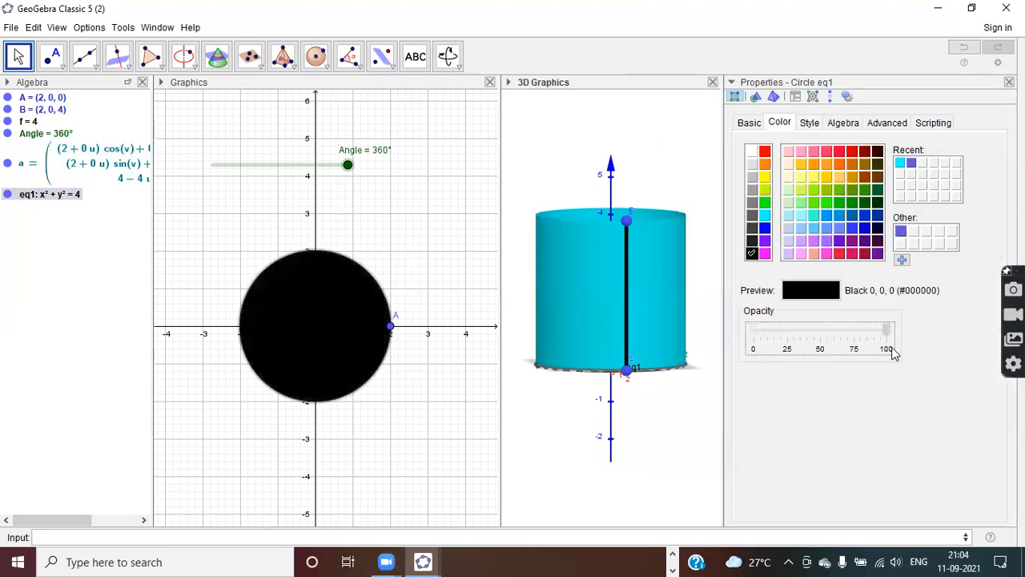
{"action": "left_click", "coordinate": [766, 203]}
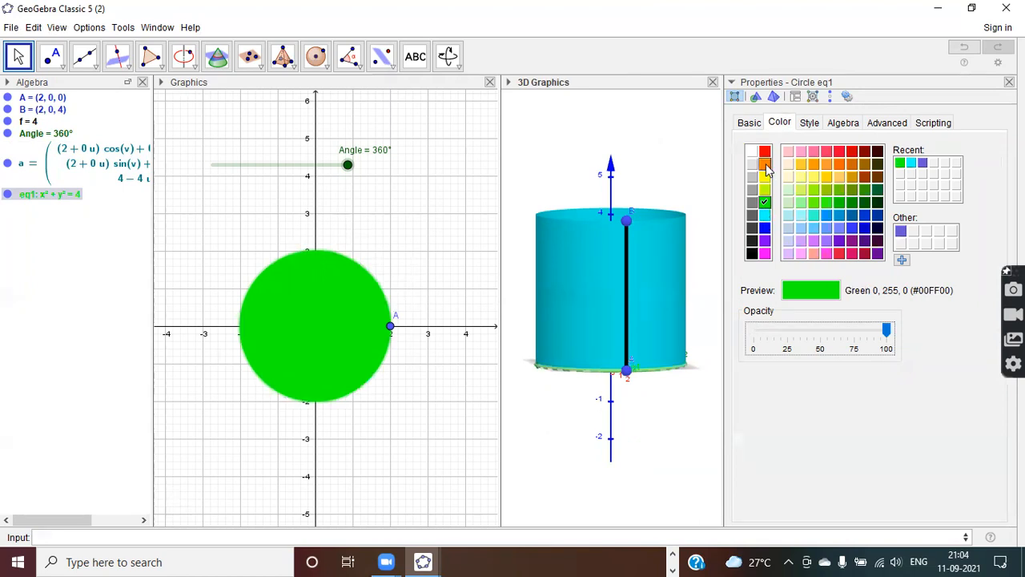
{"action": "left_click", "coordinate": [765, 164]}
{"action": "left_click", "coordinate": [1010, 83]}
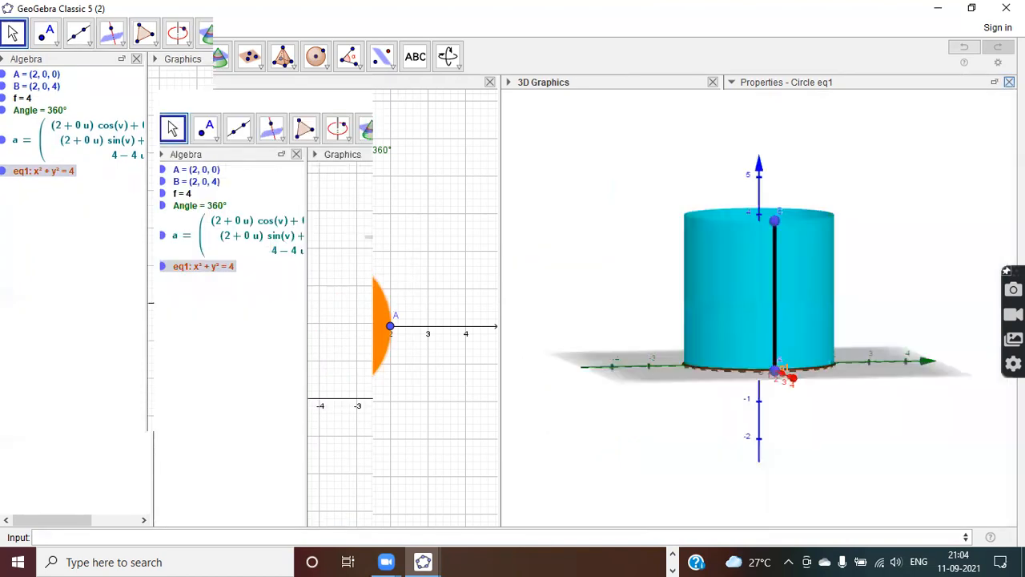
{"action": "left_click", "coordinate": [458, 401]}
{"action": "left_click_drag", "start_coordinate": [854, 439], "coordinate": [846, 464]}
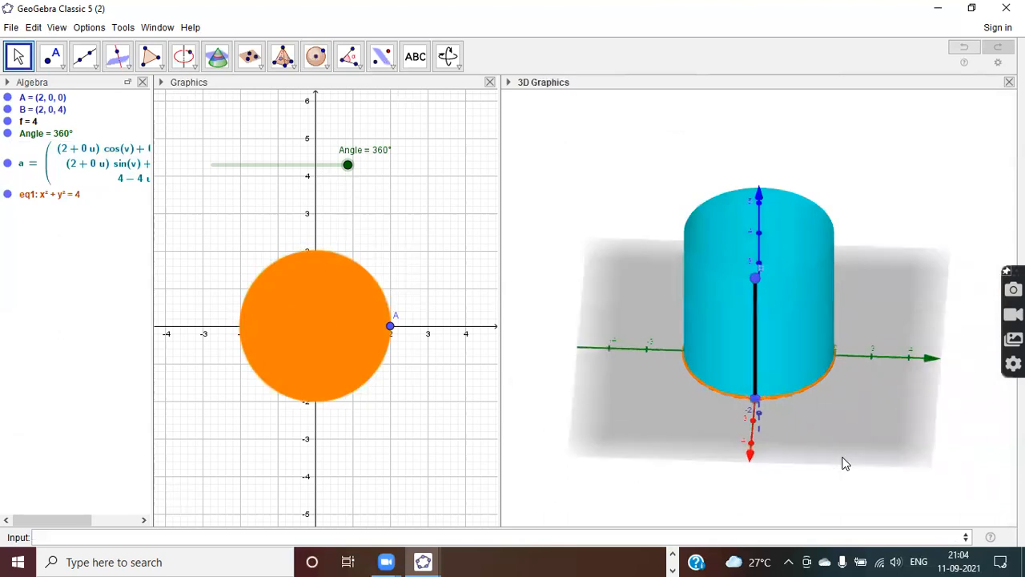
{"action": "left_click", "coordinate": [88, 365]}
{"action": "left_click_drag", "start_coordinate": [814, 413], "coordinate": [769, 400]}
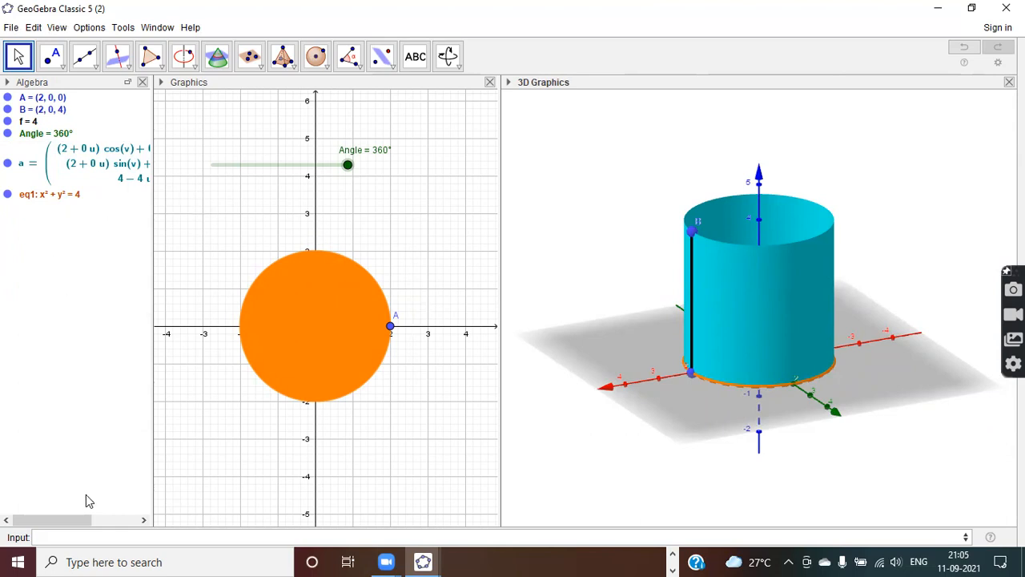
Begin a Surface(Curve, Angle, Line) command with segment f as the curve and Angle as the angle
{"action": "left_click", "coordinate": [59, 537]}
{"action": "type", "text": "surf"}
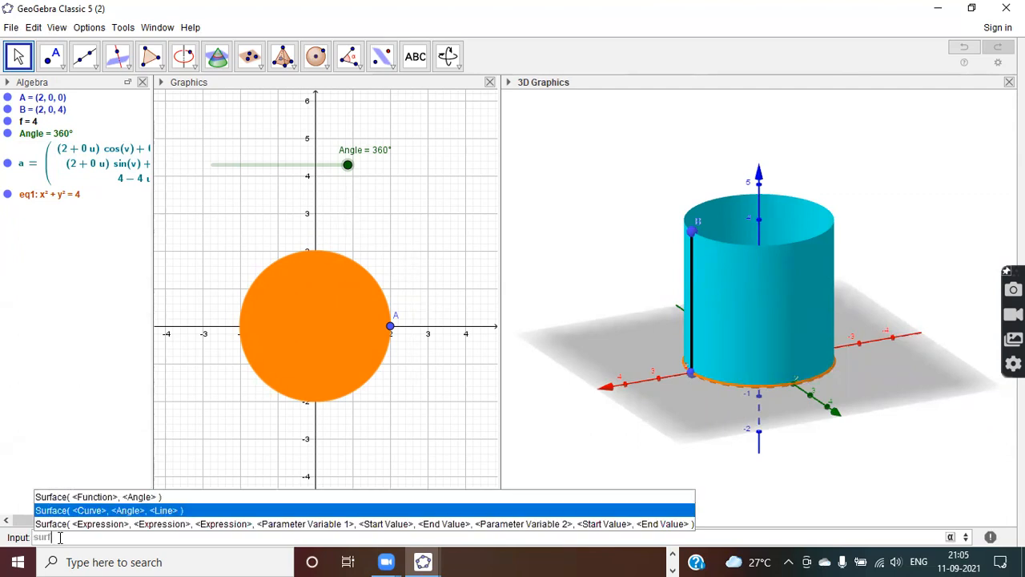
{"action": "key", "text": "Return"}
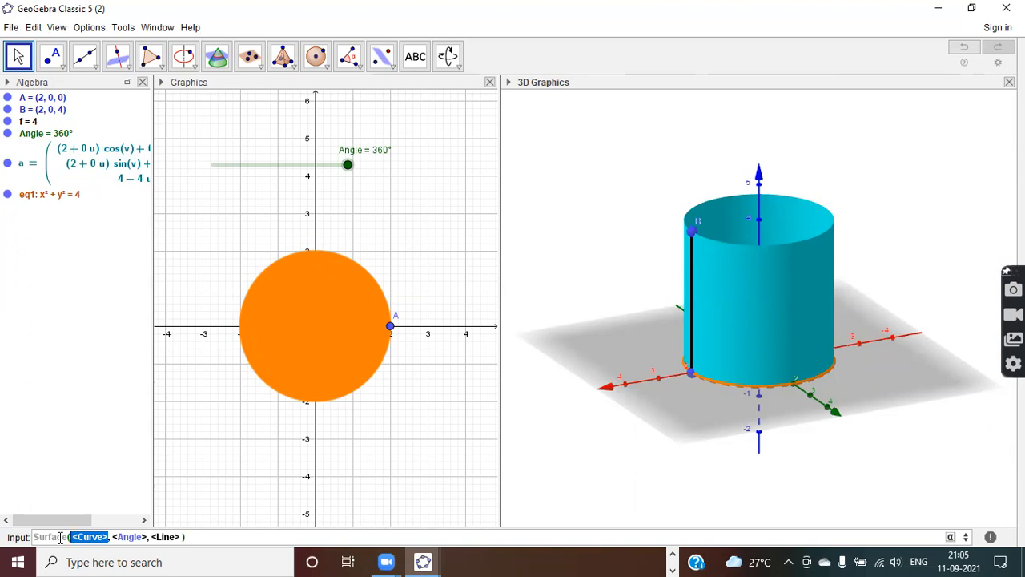
{"action": "type", "text": "f"}
{"action": "key", "text": "Tab"}
{"action": "type", "text": "Angle"}
{"action": "key", "text": "Tab"}
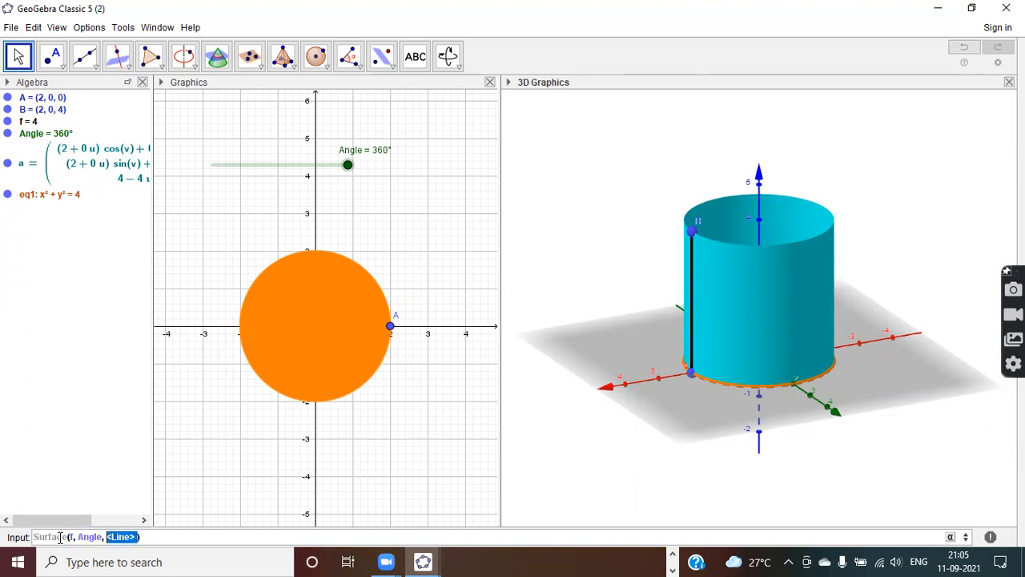
Preview the surface around yAxis, then create it around xAxis and inspect it in 3D
{"action": "type", "text": "yAxis"}
{"action": "key", "text": "BackSpace"}
{"action": "key", "text": "BackSpace"}
{"action": "key", "text": "BackSpace"}
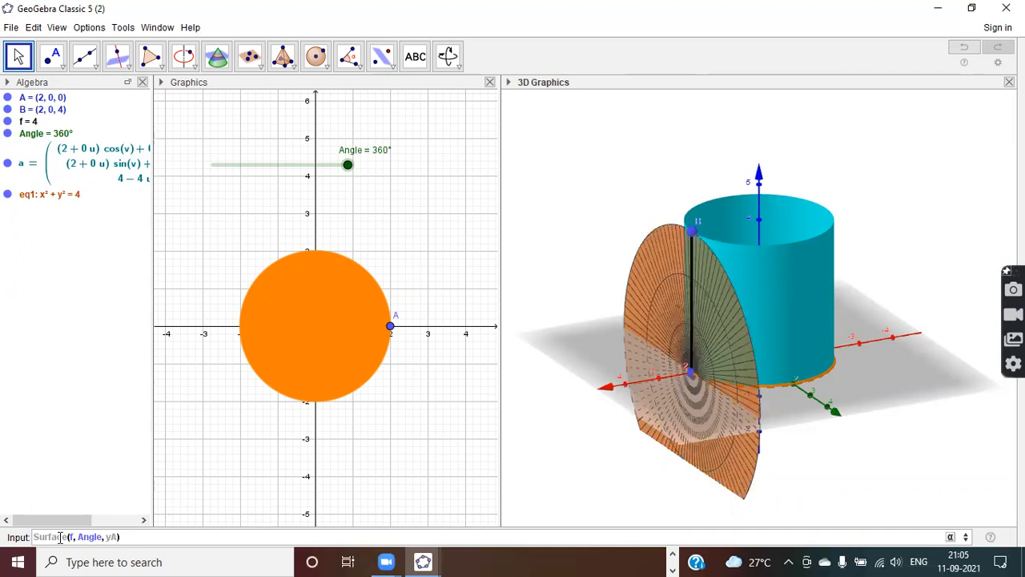
{"action": "type", "text": "xis"}
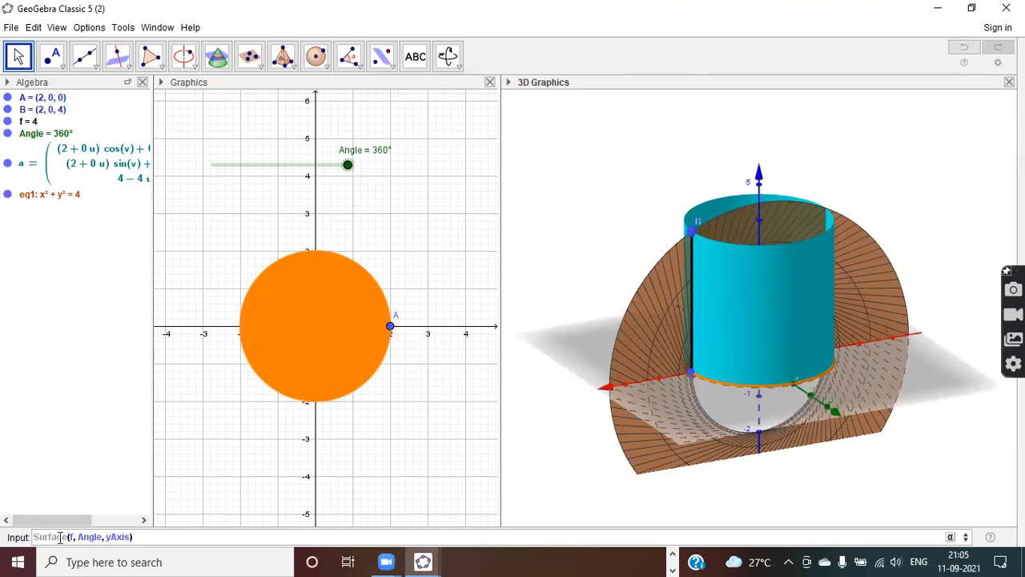
{"action": "key", "text": "BackSpace"}
{"action": "type", "text": "x"}
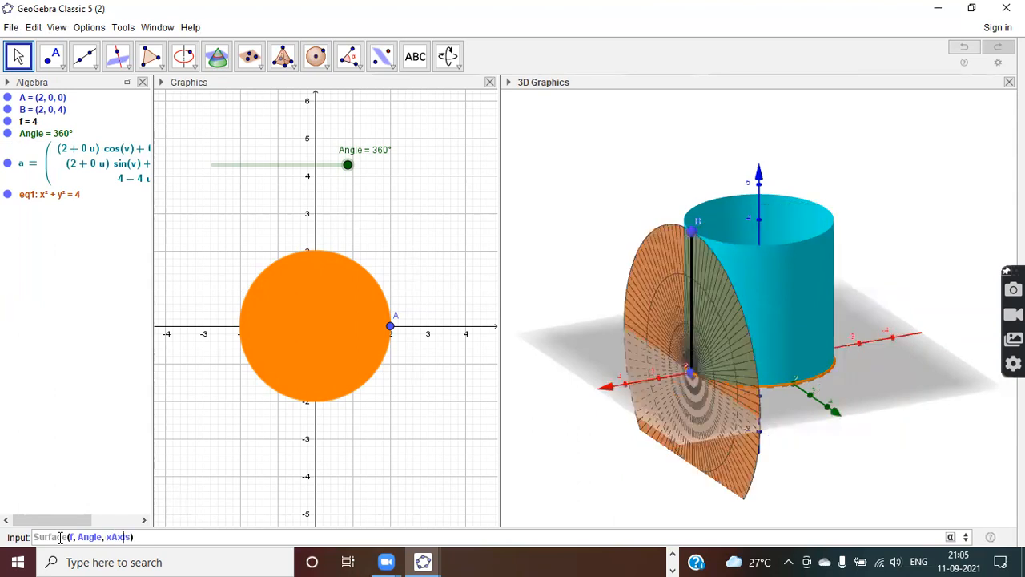
{"action": "key", "text": "Return"}
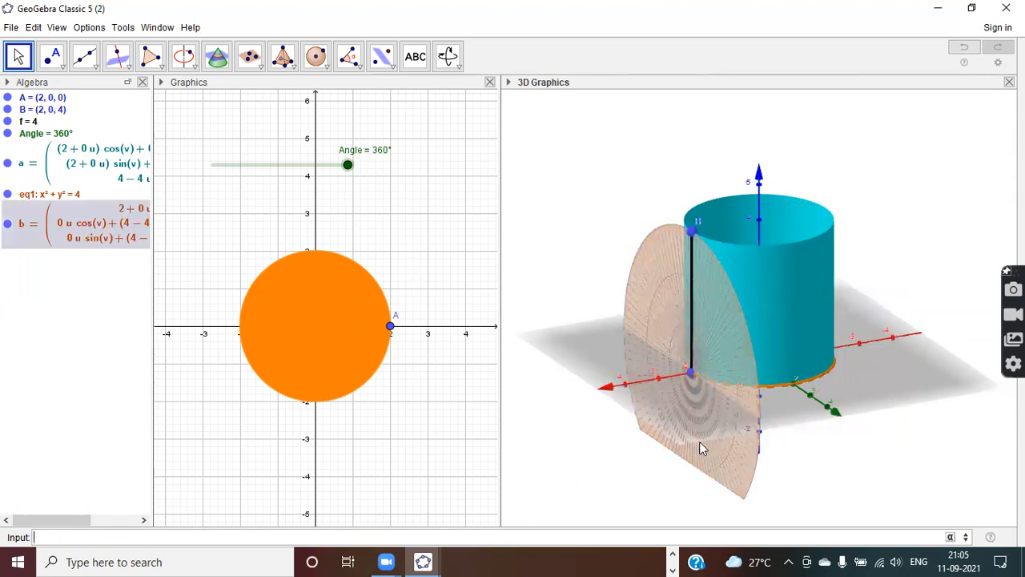
{"action": "left_click_drag", "start_coordinate": [938, 442], "coordinate": [915, 464]}
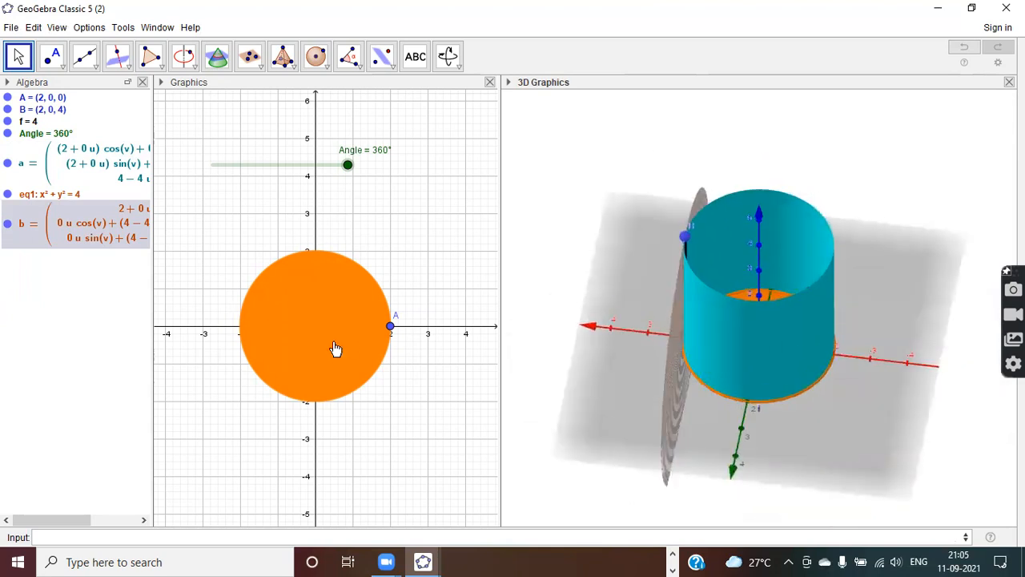
{"action": "mouse_move", "coordinate": [347, 168]}
{"action": "left_mouse_down"}
{"action": "mouse_move", "coordinate": [254, 181]}
{"action": "mouse_move", "coordinate": [232, 169]}
{"action": "mouse_move", "coordinate": [208, 200]}
{"action": "mouse_move", "coordinate": [357, 183]}
{"action": "left_mouse_up"}
{"action": "left_click_drag", "start_coordinate": [599, 402], "coordinate": [633, 393]}
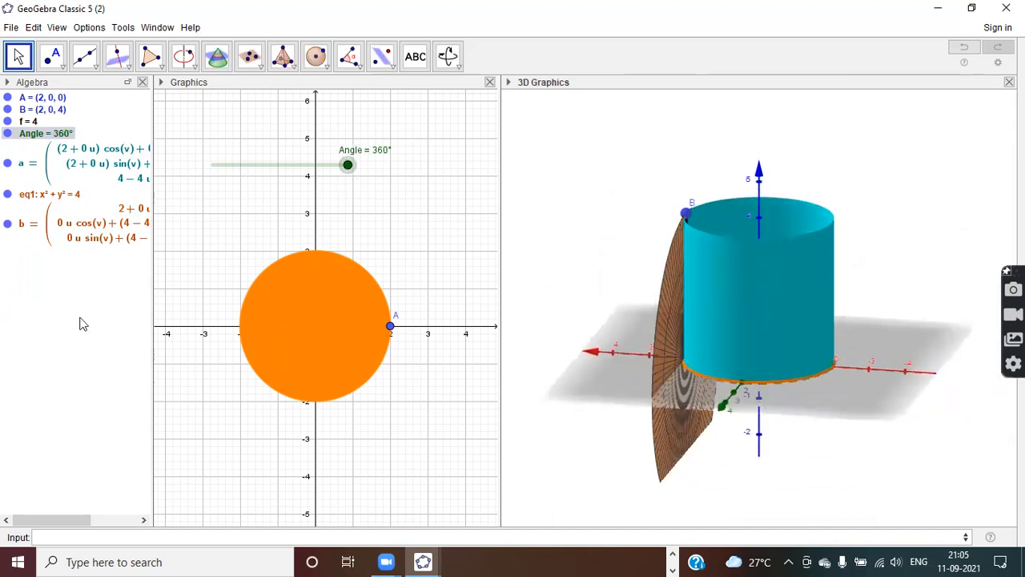
Delete the surface revolved around the x-axis and the orange circle
{"action": "left_click", "coordinate": [50, 286]}
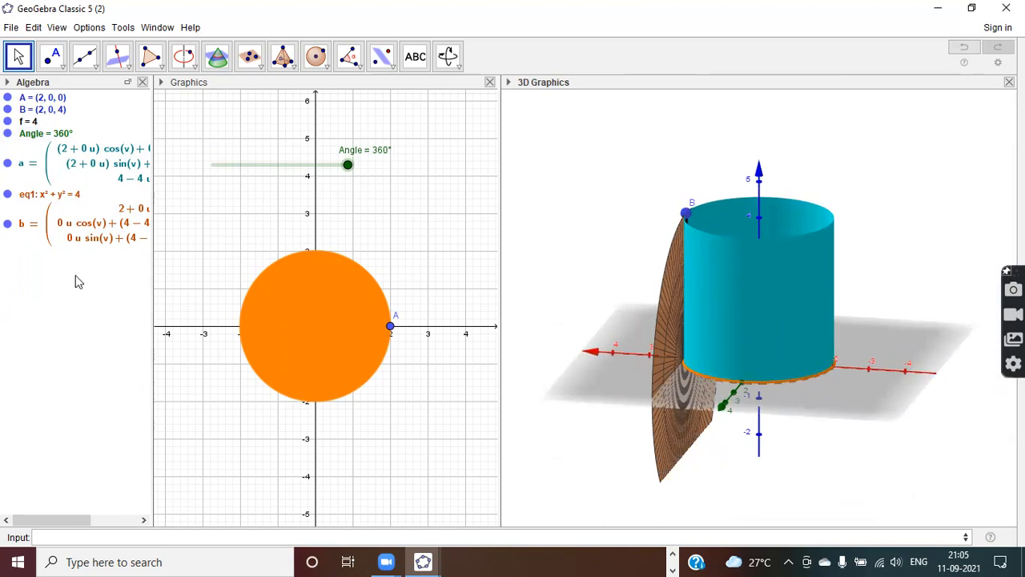
{"action": "left_click", "coordinate": [70, 232]}
{"action": "right_click", "coordinate": [70, 232]}
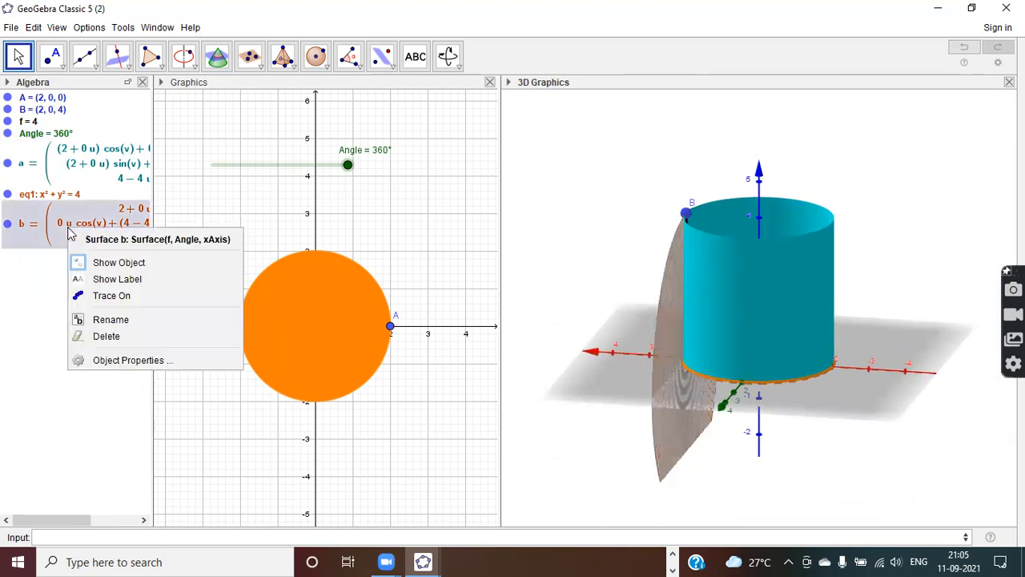
{"action": "left_click", "coordinate": [109, 338]}
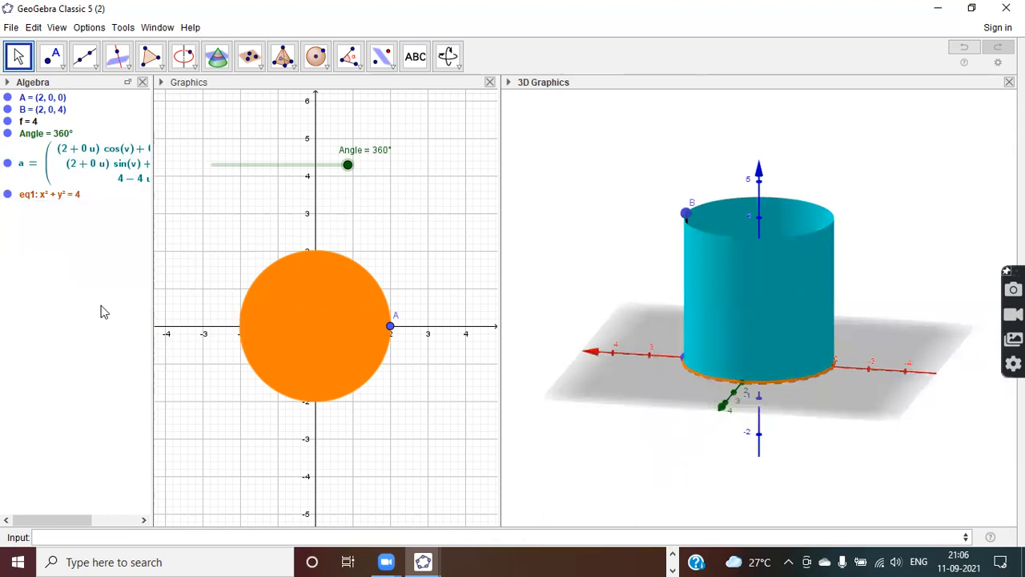
{"action": "right_click", "coordinate": [68, 200]}
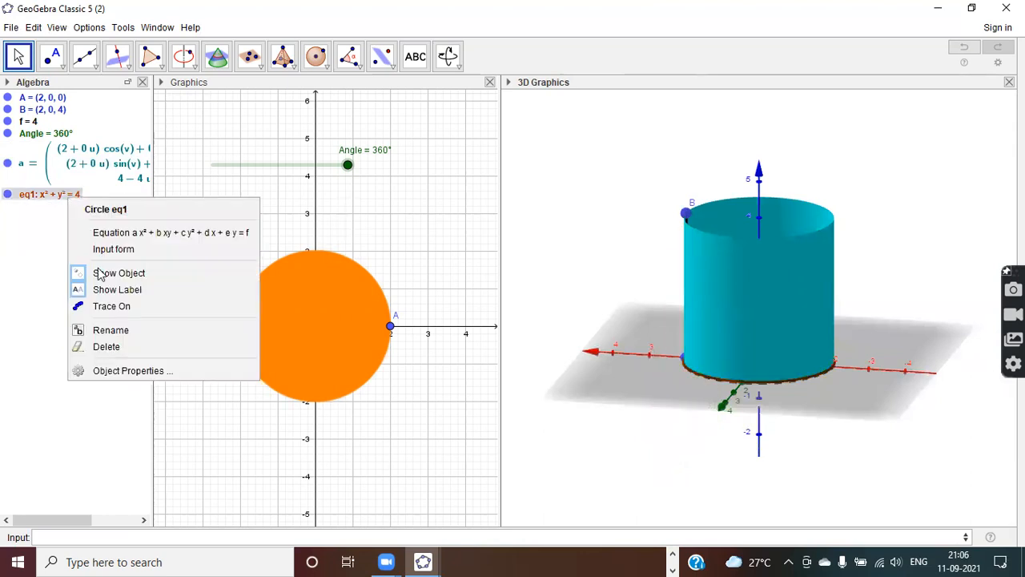
{"action": "left_click", "coordinate": [105, 345]}
Hide the cylinder surface, segment f and points A and B, and set the Angle slider to 0°
{"action": "left_click", "coordinate": [78, 150]}
{"action": "right_click", "coordinate": [73, 161]}
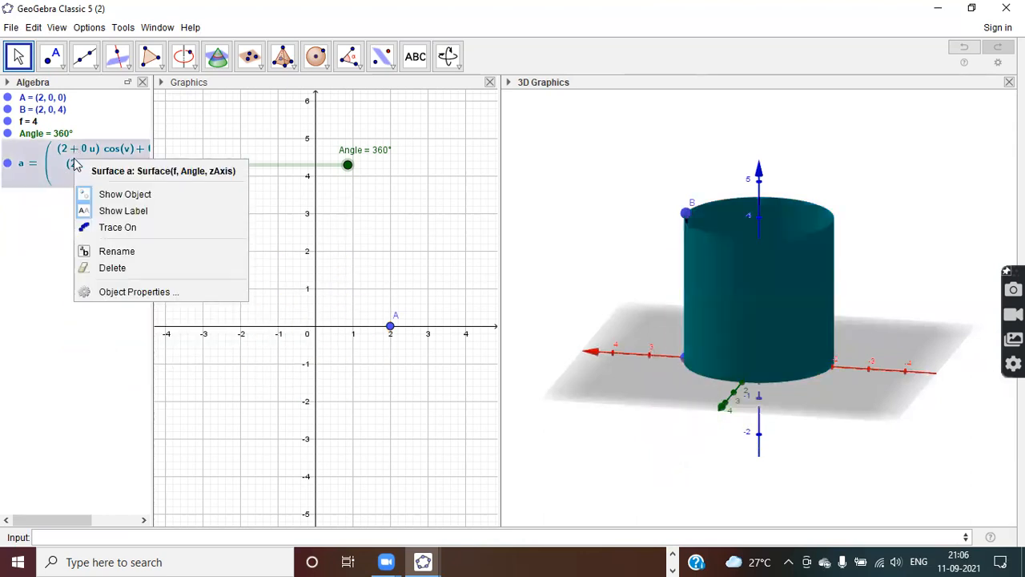
{"action": "left_click", "coordinate": [34, 212]}
{"action": "left_click", "coordinate": [8, 164]}
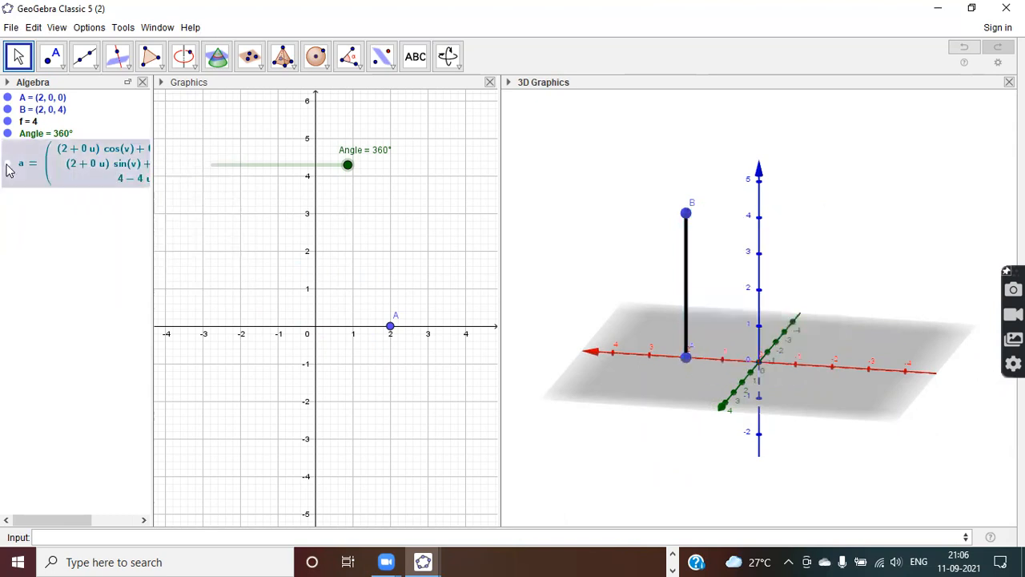
{"action": "left_click", "coordinate": [7, 121]}
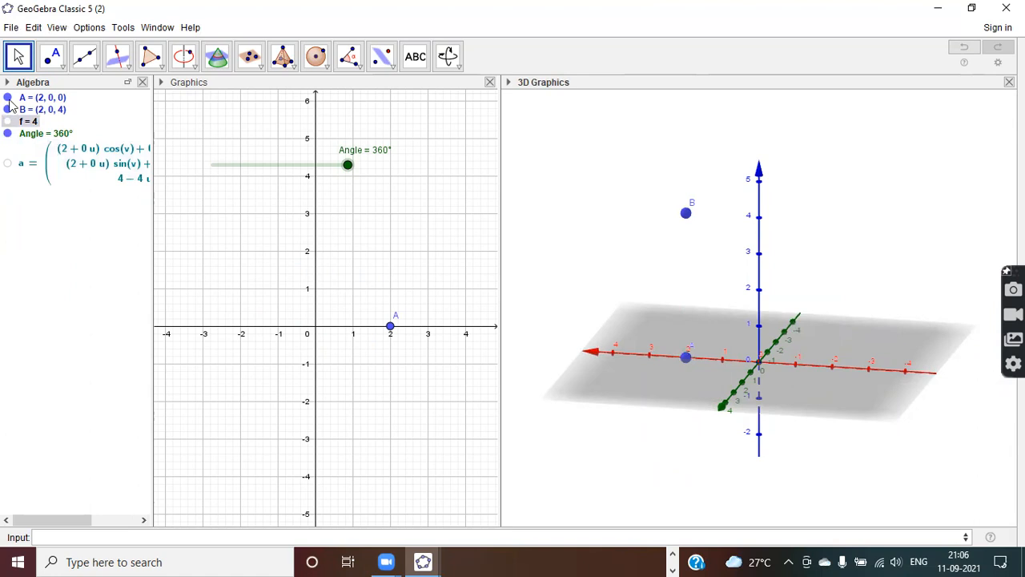
{"action": "left_click", "coordinate": [8, 102]}
{"action": "left_click", "coordinate": [8, 109]}
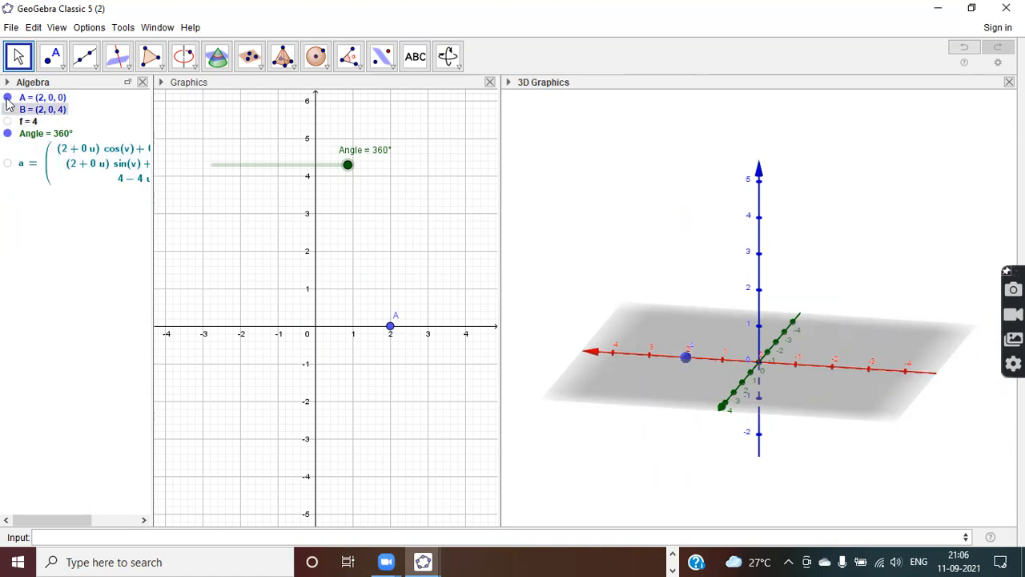
{"action": "left_click", "coordinate": [7, 97]}
{"action": "left_click_drag", "start_coordinate": [351, 165], "coordinate": [210, 169]}
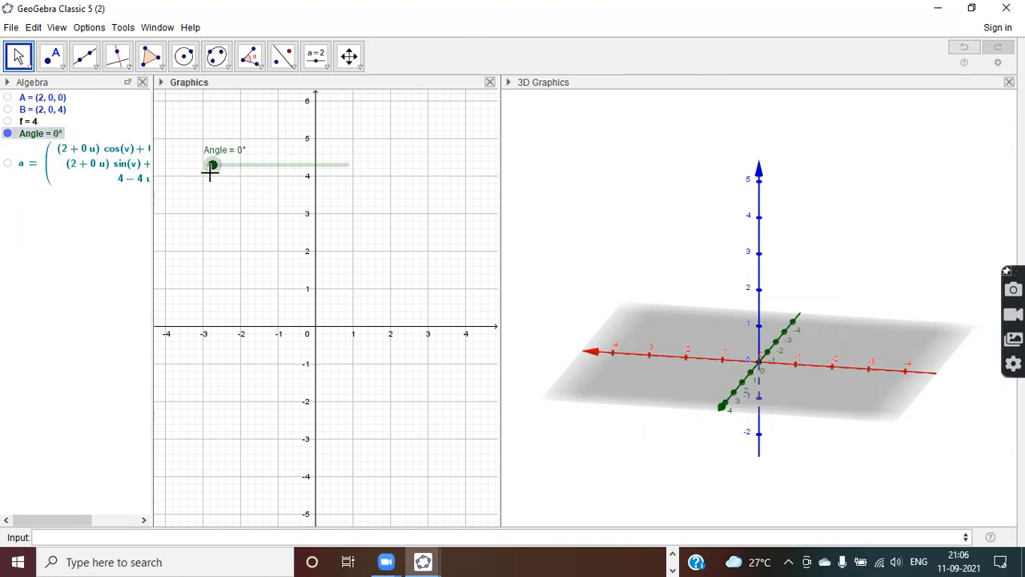
Plot the function 2sin(x)
{"action": "left_click", "coordinate": [110, 336]}
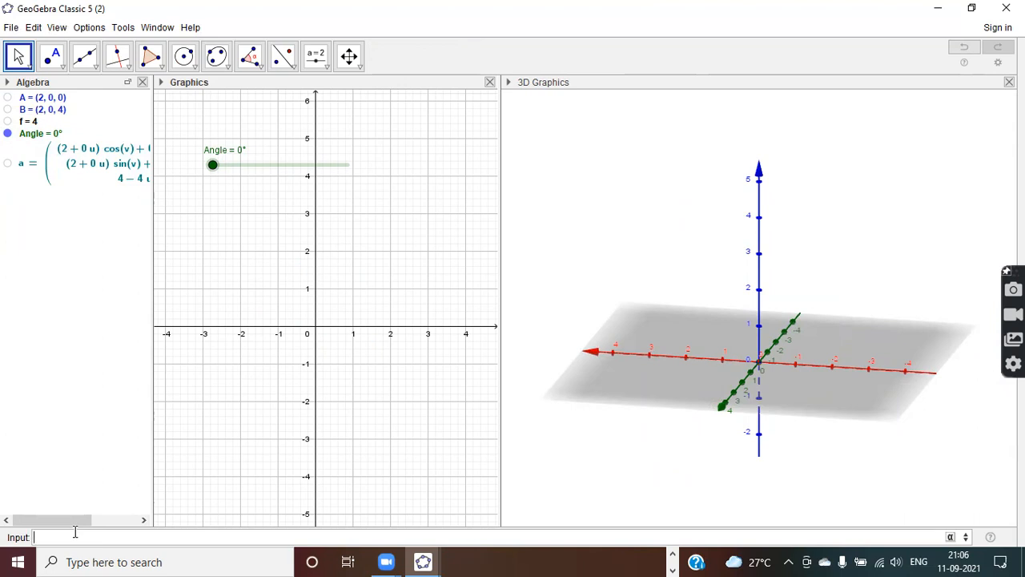
{"action": "type", "text": "inx"}
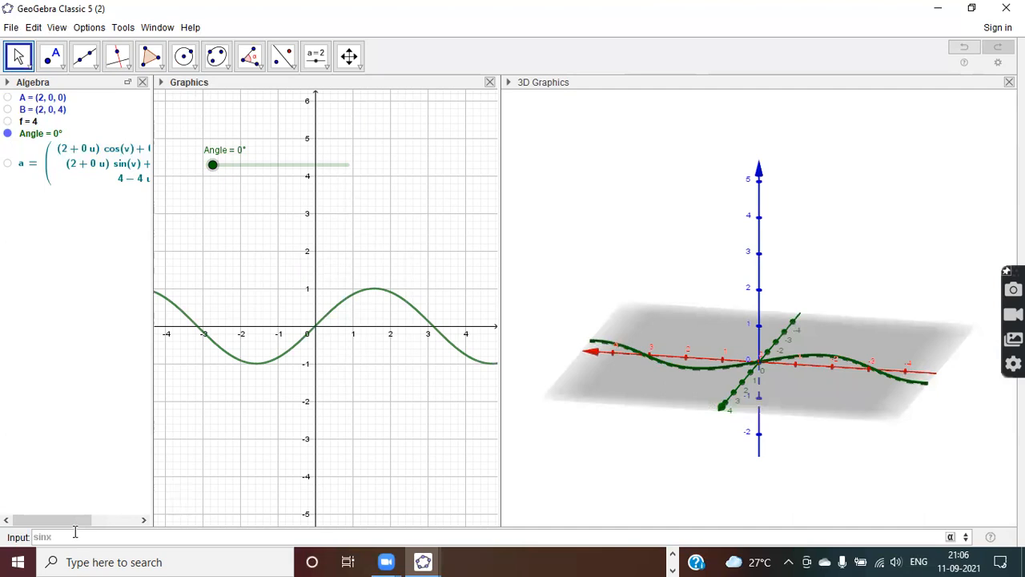
{"action": "type", "text": "2"}
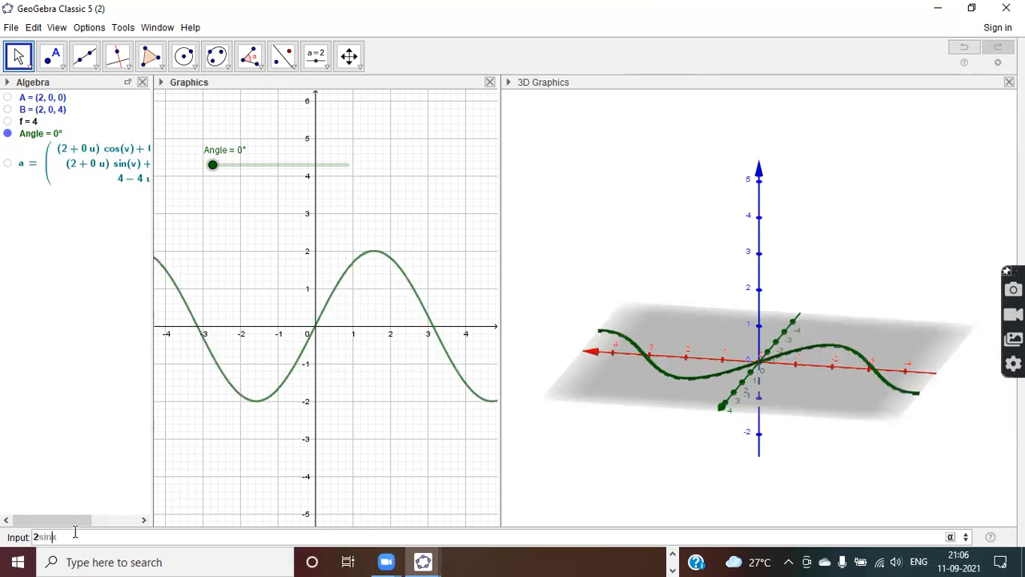
{"action": "key", "text": "Return"}
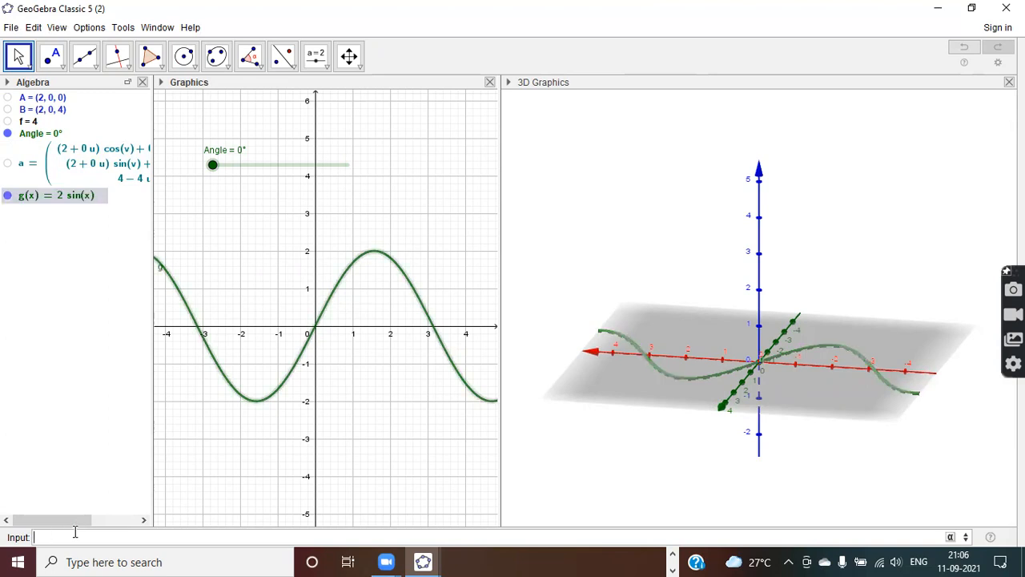
Create a version of g restricted to x from 0 to 4 with the Function command
{"action": "type", "text": "fun"}
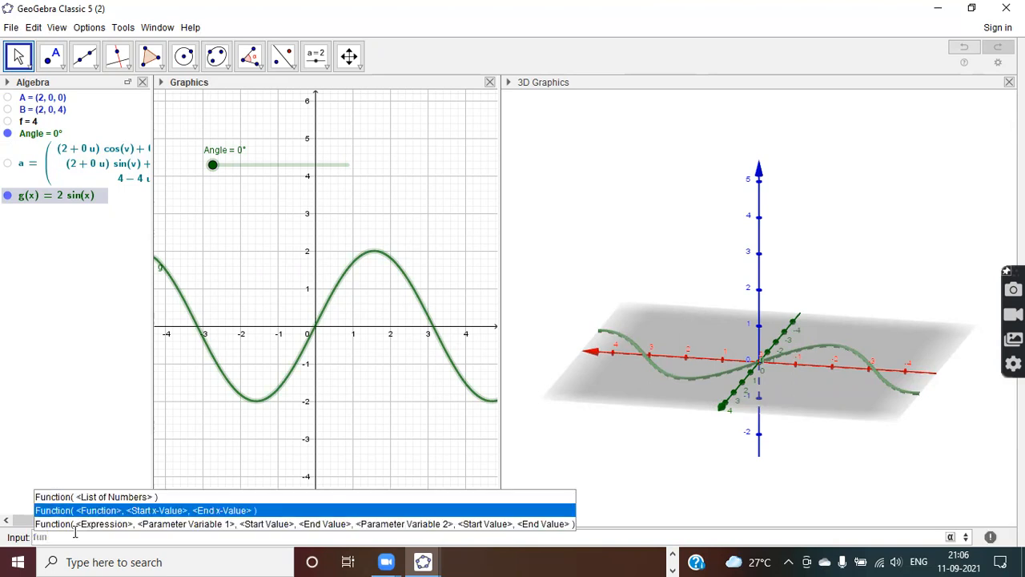
{"action": "key", "text": "Return"}
{"action": "type", "text": "g"}
{"action": "key", "text": "Tab"}
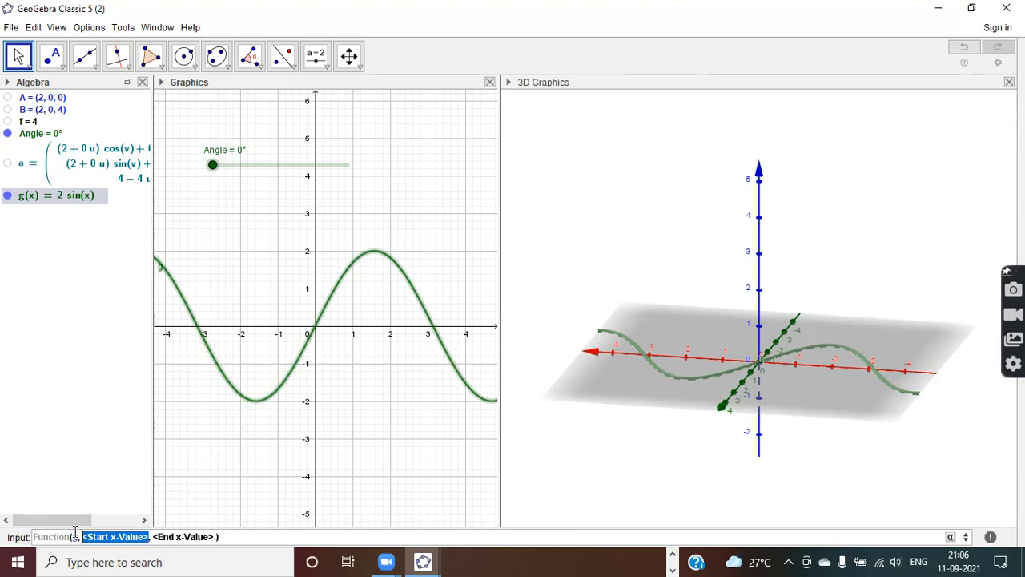
{"action": "type", "text": "0"}
{"action": "key", "text": "Tab"}
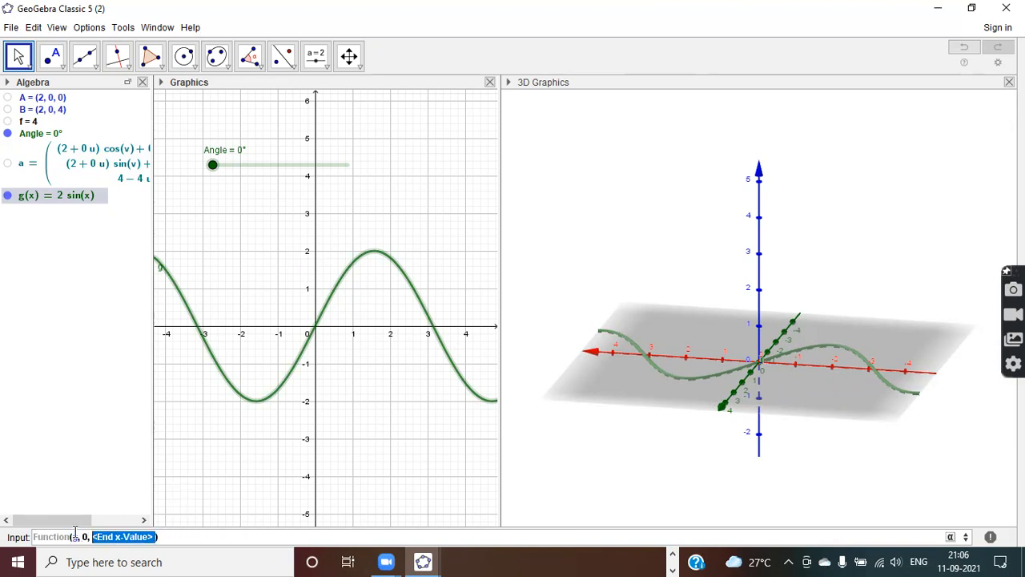
{"action": "type", "text": "4"}
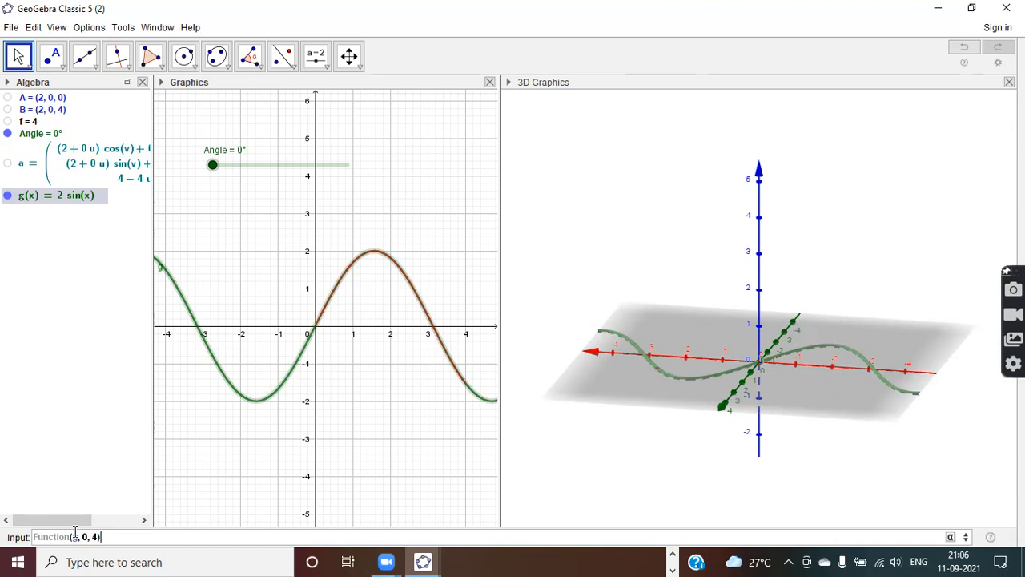
{"action": "key", "text": "Return"}
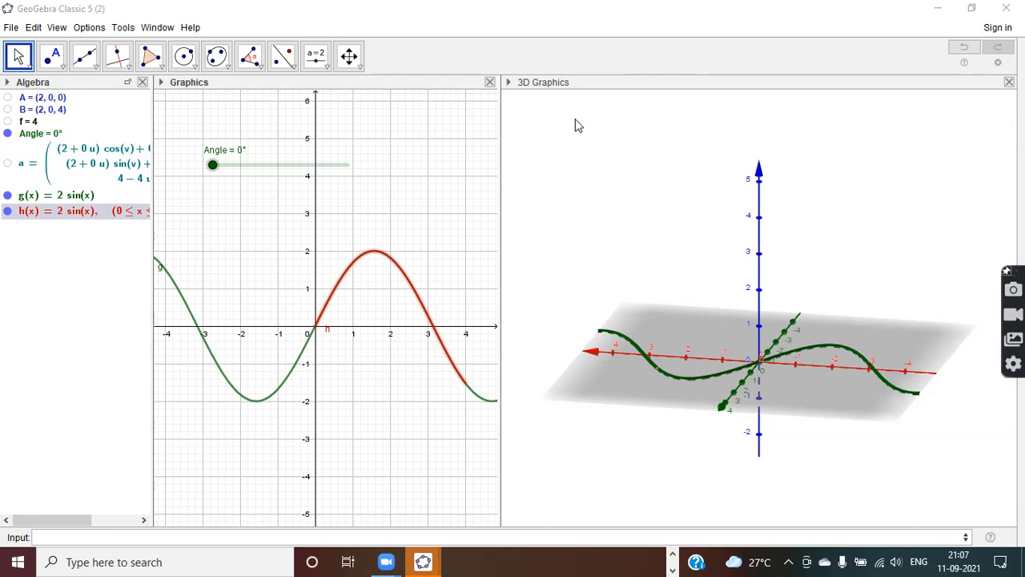
Hide the unrestricted function g(x) = 2 sin(x), leaving only the restricted curve h displayed
{"action": "left_click", "coordinate": [93, 375]}
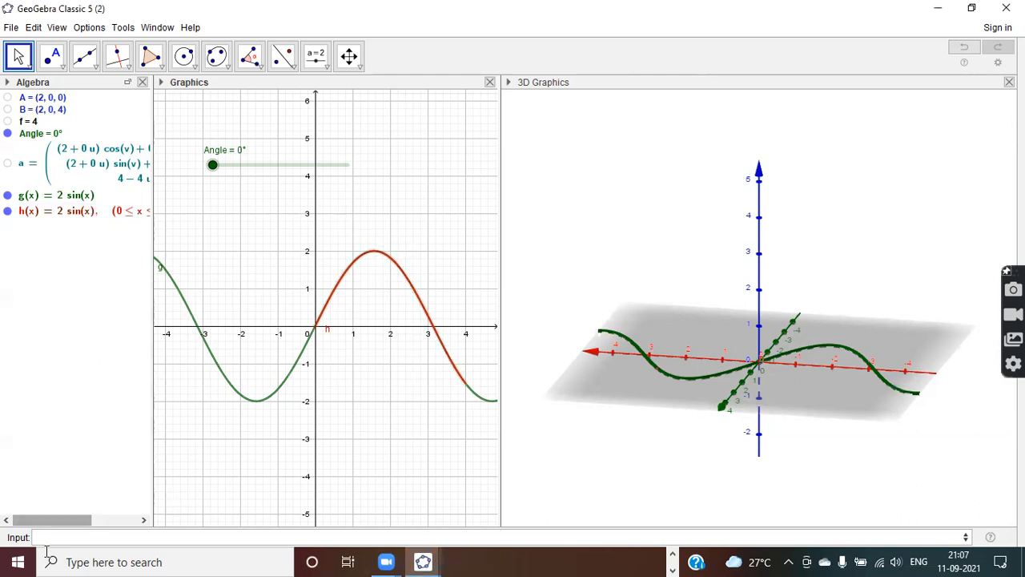
{"action": "left_click", "coordinate": [8, 197]}
{"action": "left_click_drag", "start_coordinate": [596, 378], "coordinate": [757, 384]}
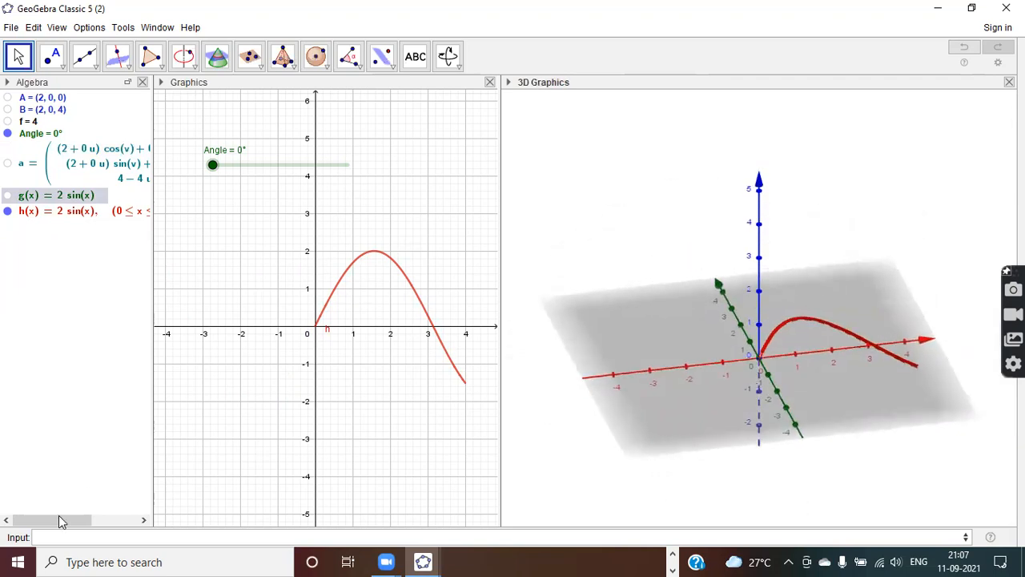
Create a surface by revolving curve h through Angle around xAxis with the Surface command
{"action": "left_click", "coordinate": [49, 538]}
{"action": "type", "text": "surf"}
{"action": "key", "text": "Down"}
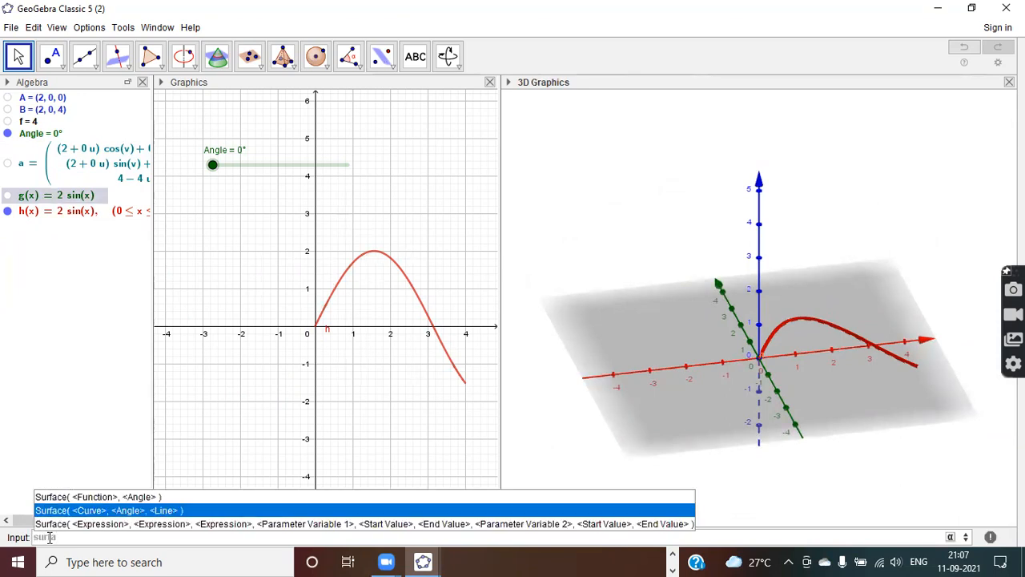
{"action": "key", "text": "Return"}
{"action": "type", "text": "h"}
{"action": "key", "text": "Tab"}
{"action": "type", "text": "Angle"}
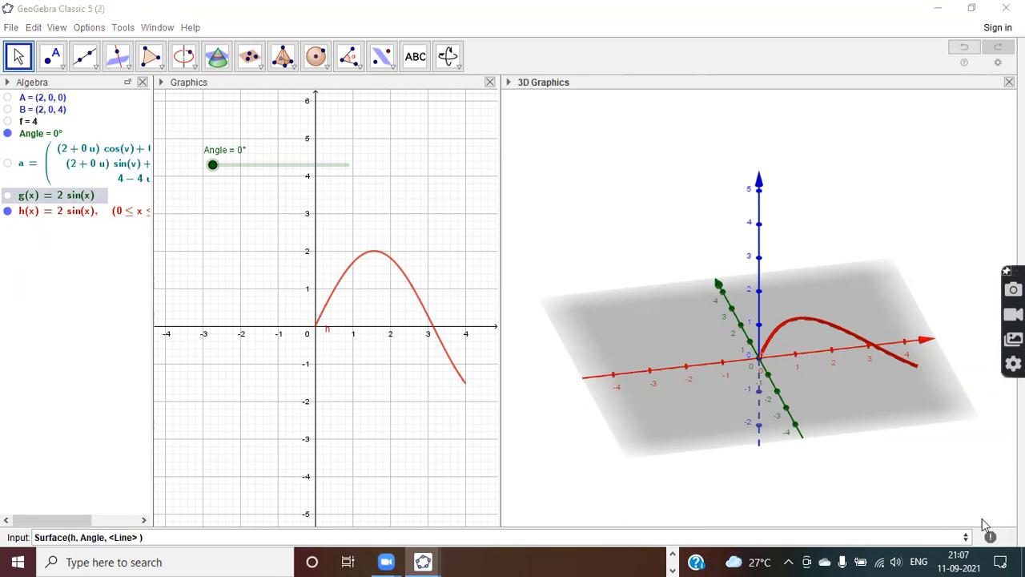
{"action": "left_click", "coordinate": [138, 537]}
{"action": "key", "text": "BackSpace"}
{"action": "key", "text": "BackSpace"}
{"action": "key", "text": "BackSpace"}
{"action": "key", "text": "BackSpace"}
{"action": "key", "text": "BackSpace"}
{"action": "key", "text": "BackSpace"}
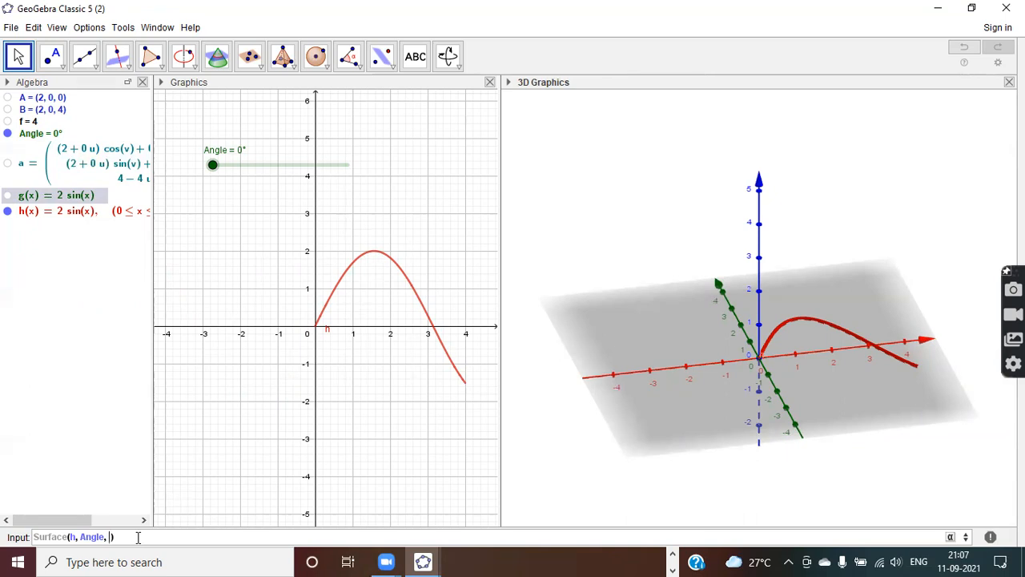
{"action": "type", "text": "xAxis"}
{"action": "key", "text": "Return"}
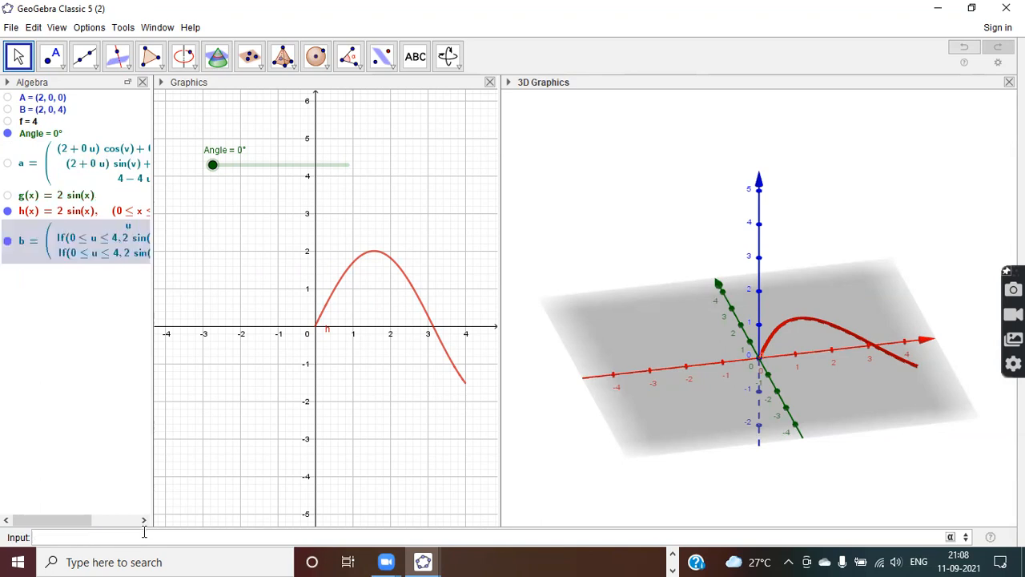
Set the Angle slider to 360° to sweep the full surface, and widen the Algebra view to show the complete definitions
{"action": "left_click_drag", "start_coordinate": [213, 167], "coordinate": [357, 203]}
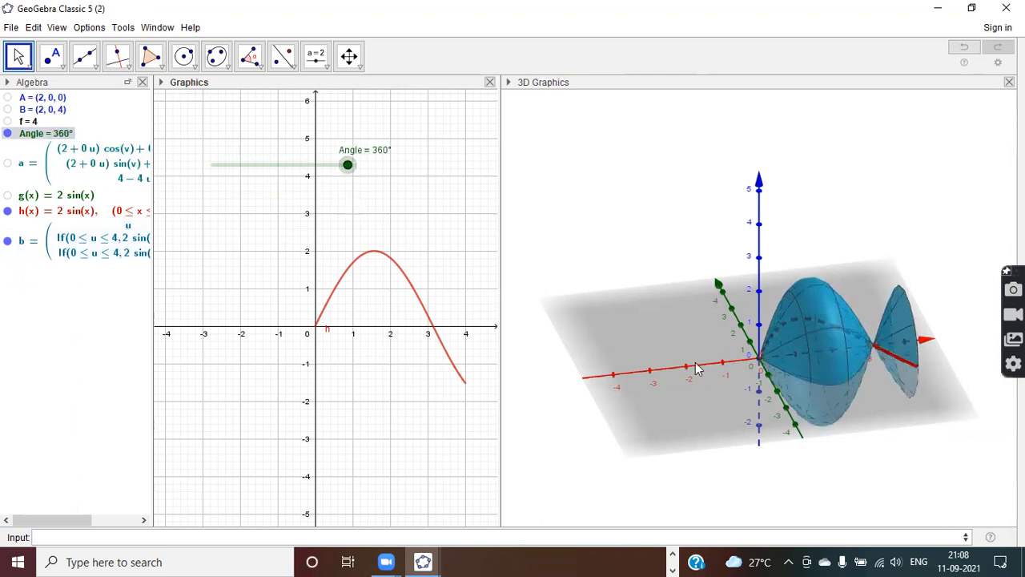
{"action": "left_click_drag", "start_coordinate": [673, 335], "coordinate": [691, 351]}
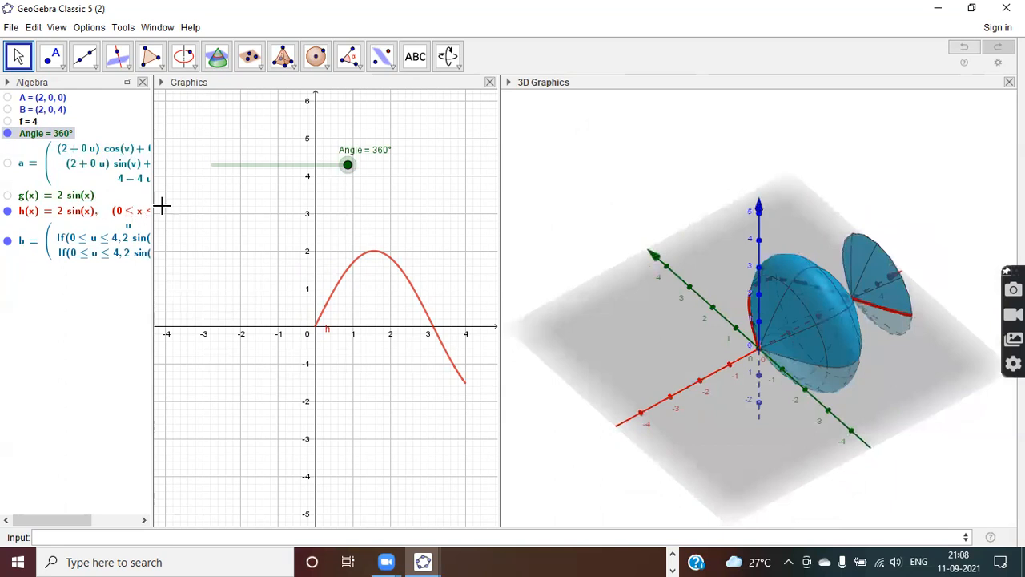
{"action": "left_click_drag", "start_coordinate": [150, 205], "coordinate": [218, 207]}
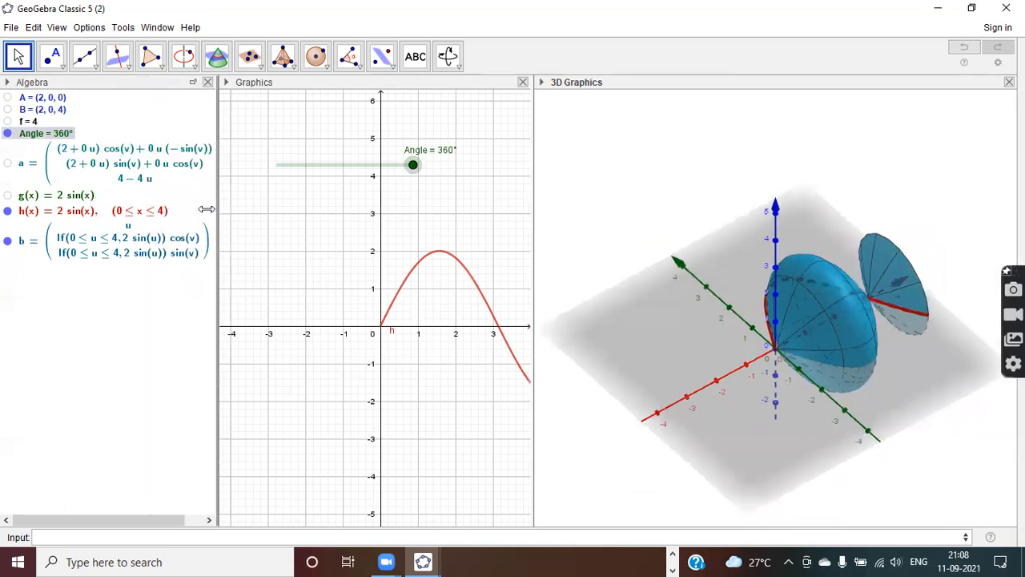
Redefine function h so its domain is 0 ≤ x ≤ 3
{"action": "double_click", "coordinate": [157, 218]}
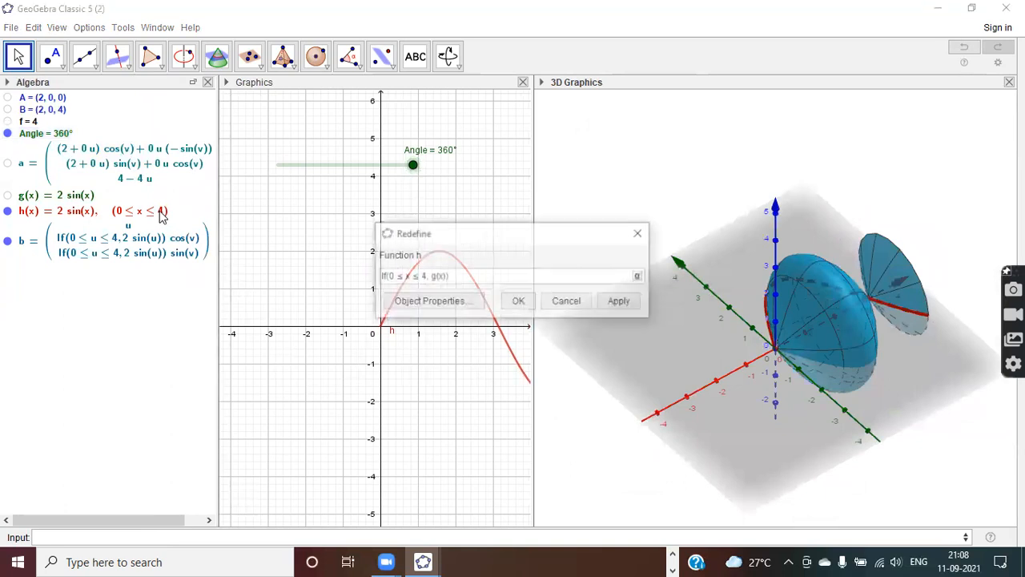
{"action": "left_click", "coordinate": [419, 277]}
{"action": "key", "text": "BackSpace"}
{"action": "type", "text": "3"}
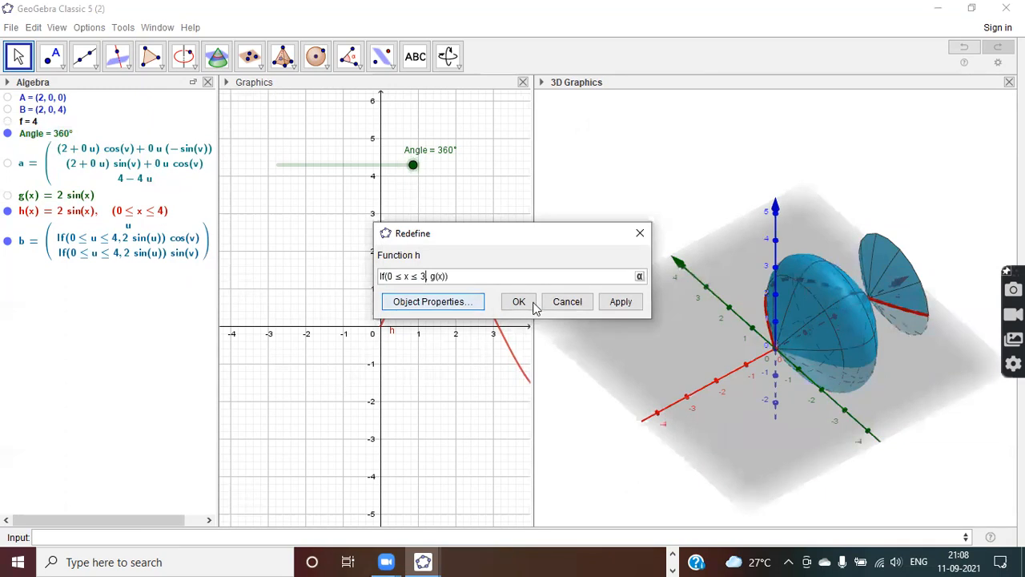
{"action": "left_click", "coordinate": [619, 307]}
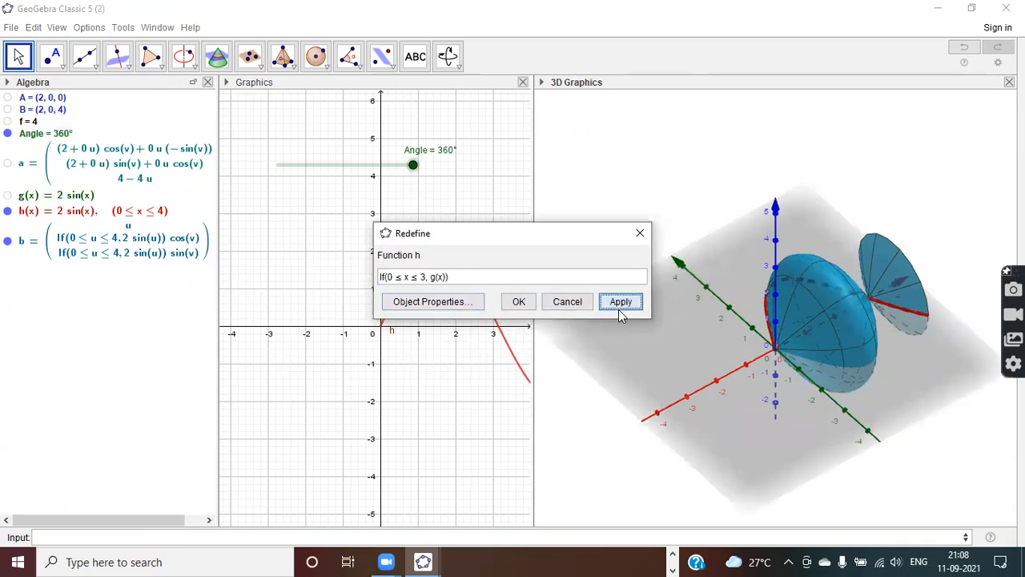
{"action": "left_click", "coordinate": [517, 302]}
{"action": "left_click_drag", "start_coordinate": [658, 332], "coordinate": [650, 295]}
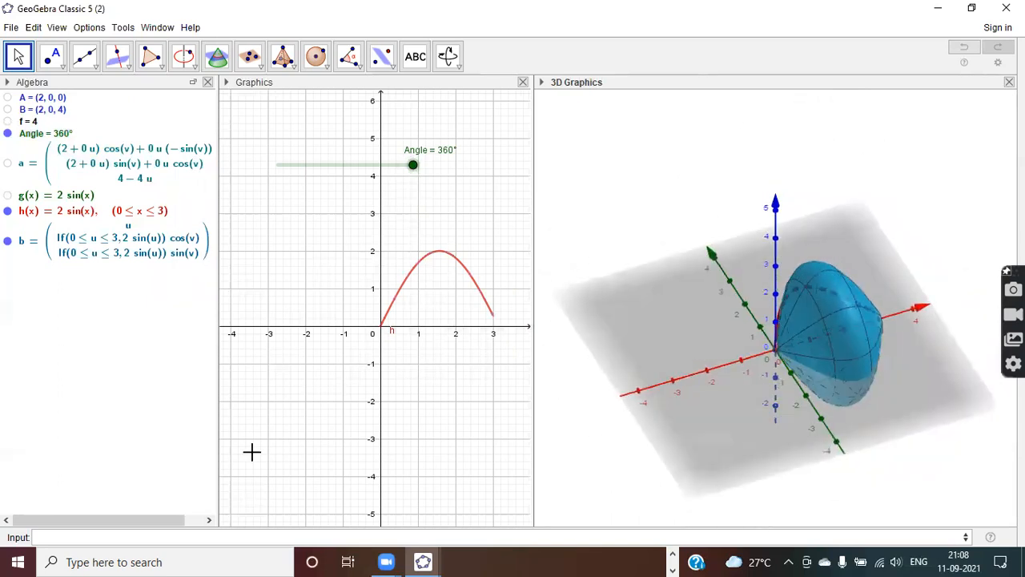
Create a second surface by revolving curve h through Angle around yAxis
{"action": "left_click", "coordinate": [48, 538]}
{"action": "type", "text": "sur"}
{"action": "key", "text": "Down"}
{"action": "key", "text": "BackSpace"}
{"action": "key", "text": "BackSpace"}
{"action": "type", "text": "ur"}
{"action": "key", "text": "Down"}
{"action": "key", "text": "Return"}
{"action": "type", "text": "h"}
{"action": "key", "text": "Tab"}
{"action": "type", "text": "Angle"}
{"action": "key", "text": "Tab"}
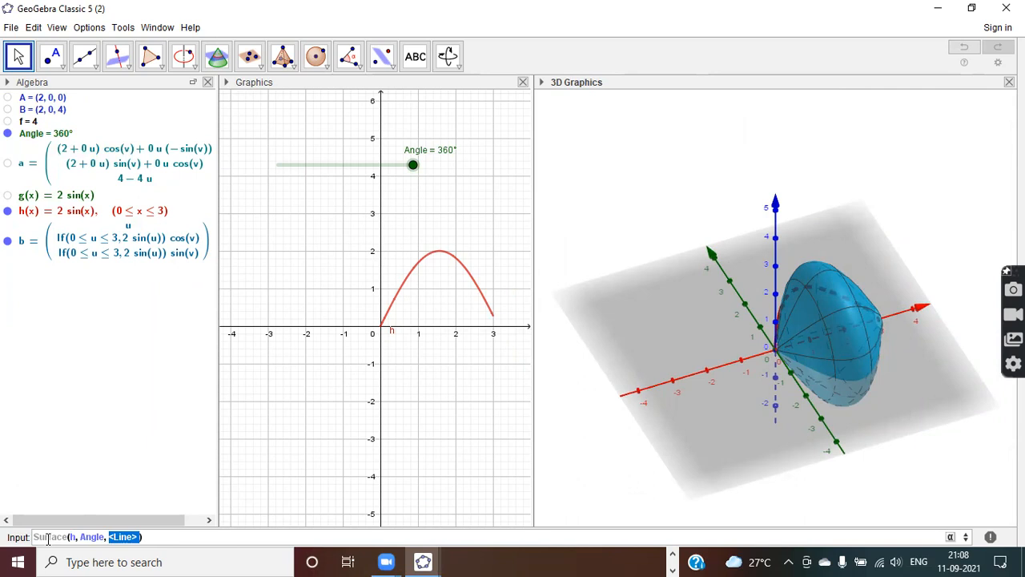
{"action": "type", "text": "yAxis"}
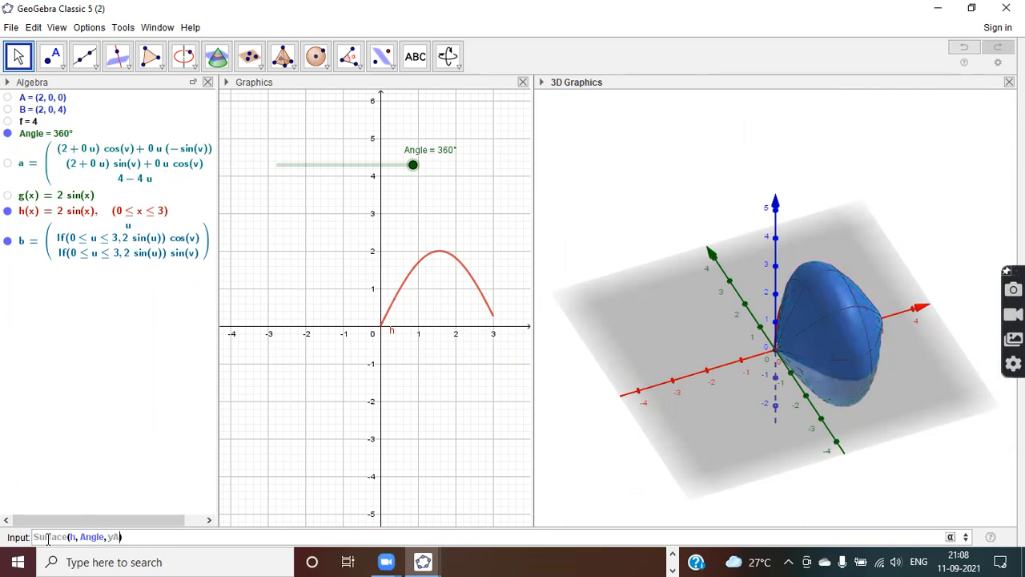
{"action": "key", "text": "Return"}
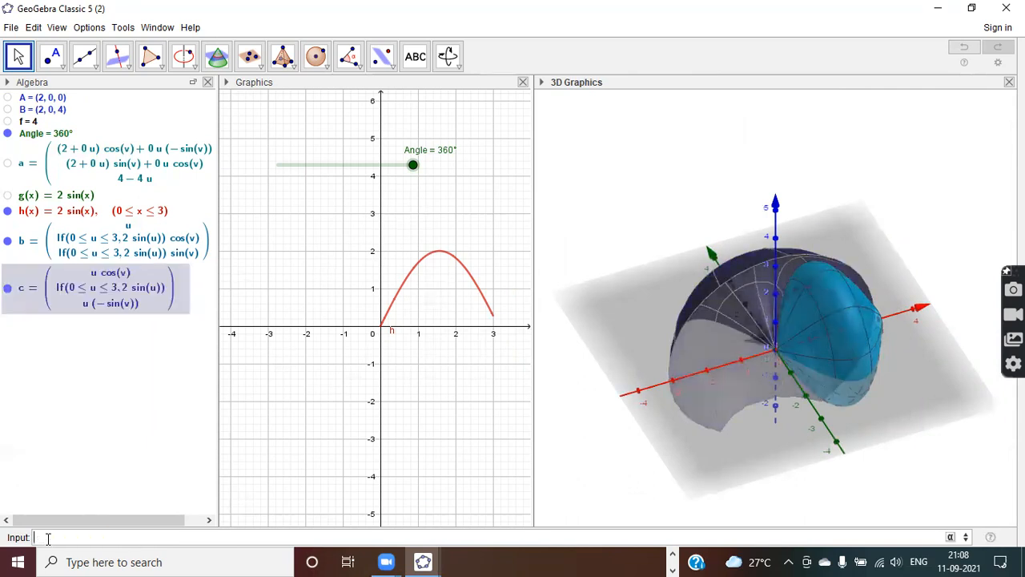
Hide the x-axis surface, and move the Angle slider to 0° and back to 360° to view the y-axis surface forming
{"action": "left_click", "coordinate": [9, 244]}
{"action": "mouse_move", "coordinate": [682, 410]}
{"action": "left_mouse_down"}
{"action": "mouse_move", "coordinate": [703, 433]}
{"action": "mouse_move", "coordinate": [717, 429]}
{"action": "mouse_move", "coordinate": [694, 416]}
{"action": "left_mouse_up"}
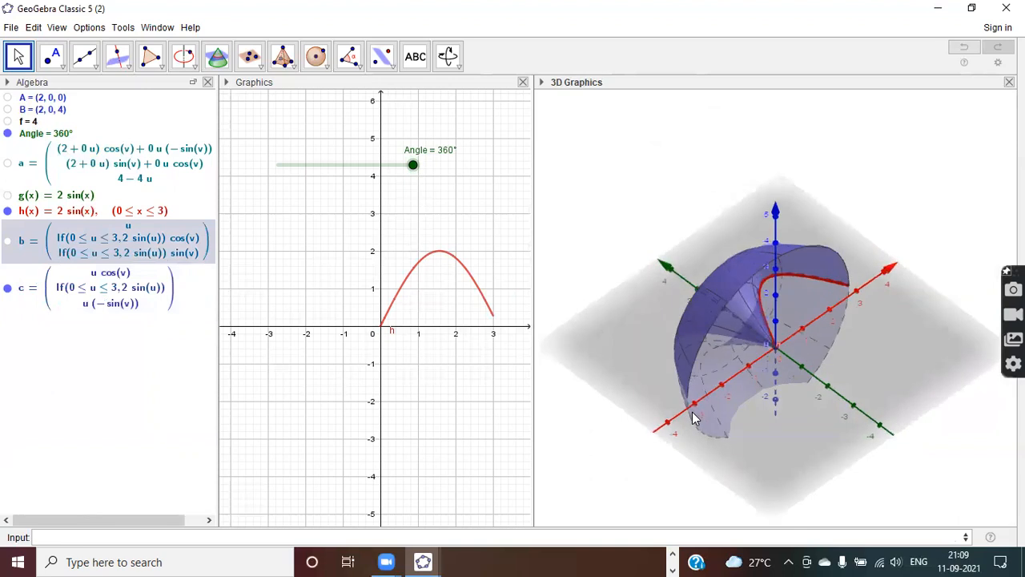
{"action": "left_click_drag", "start_coordinate": [414, 165], "coordinate": [277, 187]}
{"action": "left_click_drag", "start_coordinate": [687, 329], "coordinate": [658, 294]}
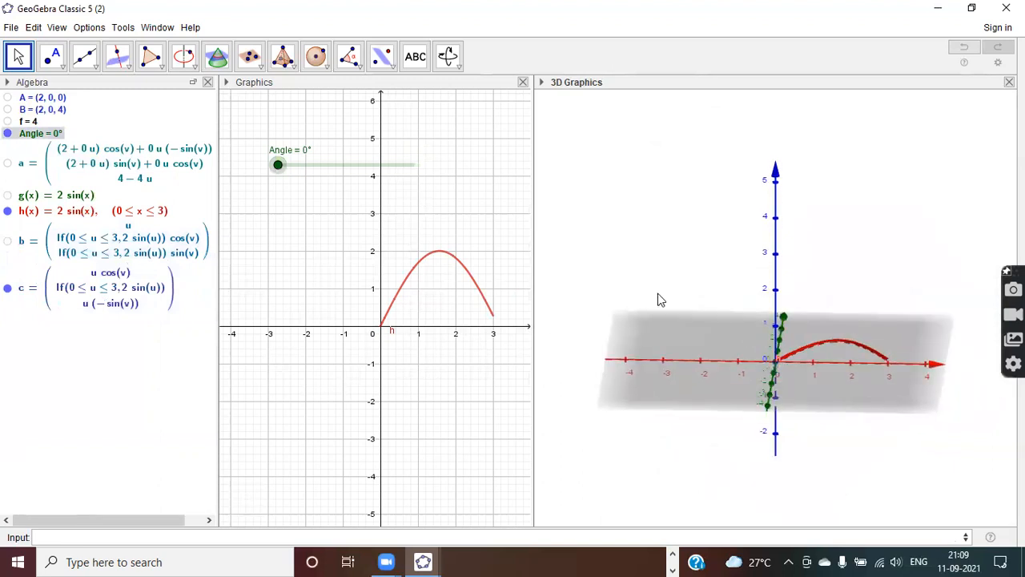
{"action": "left_click_drag", "start_coordinate": [283, 182], "coordinate": [447, 193]}
{"action": "left_click_drag", "start_coordinate": [647, 371], "coordinate": [678, 395]}
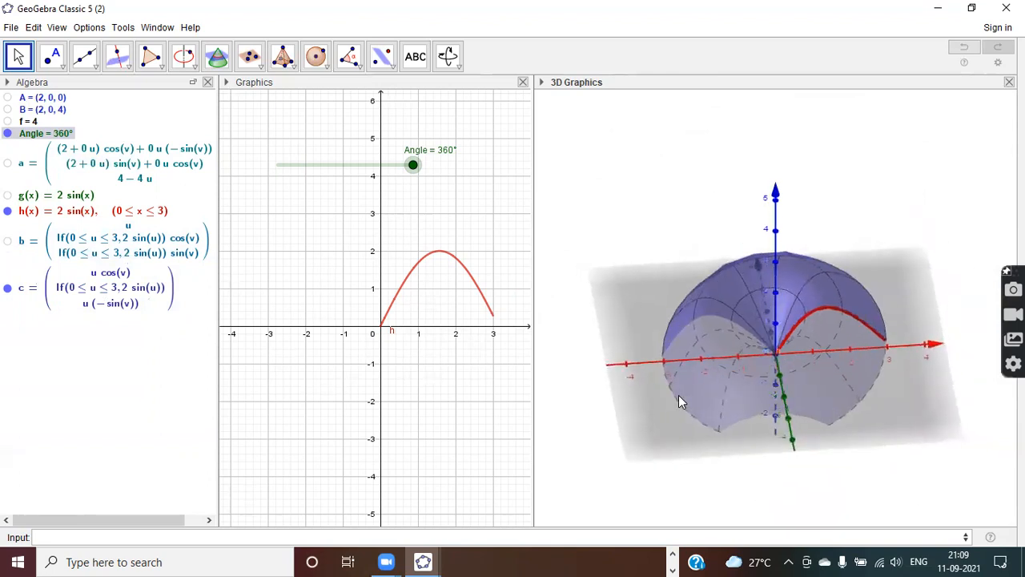
Hide the y-axis surface and create a third surface by revolving curve h through Angle around zAxis
{"action": "left_click", "coordinate": [8, 296]}
{"action": "left_click", "coordinate": [7, 290]}
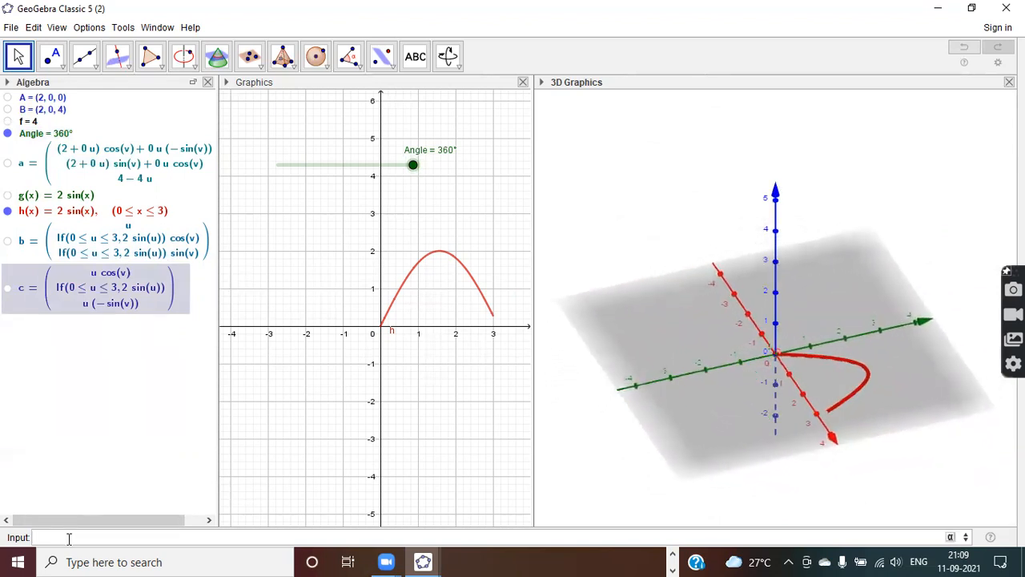
{"action": "type", "text": "surfa"}
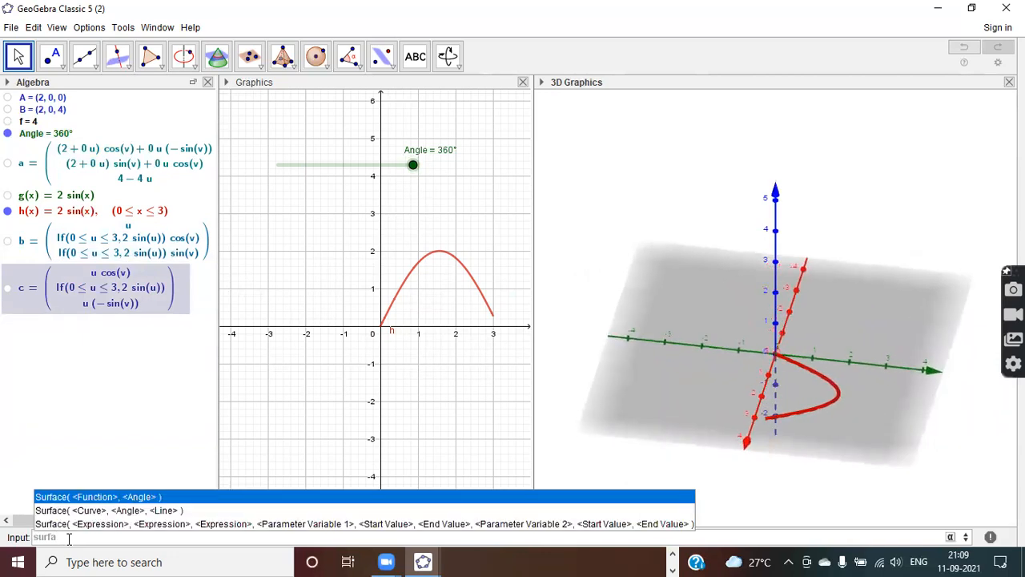
{"action": "key", "text": "Down"}
{"action": "key", "text": "Return"}
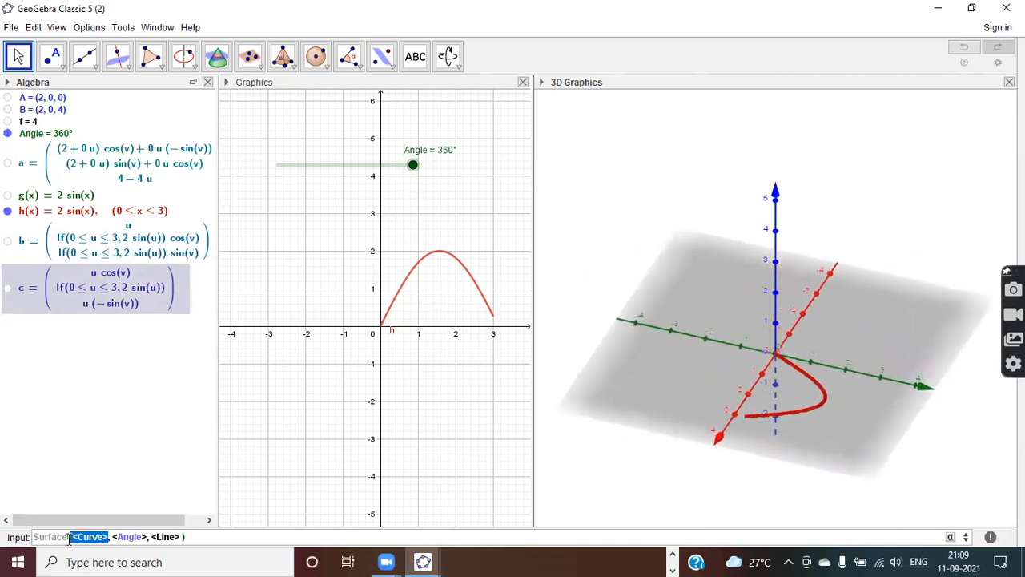
{"action": "type", "text": "h"}
{"action": "key", "text": "Tab"}
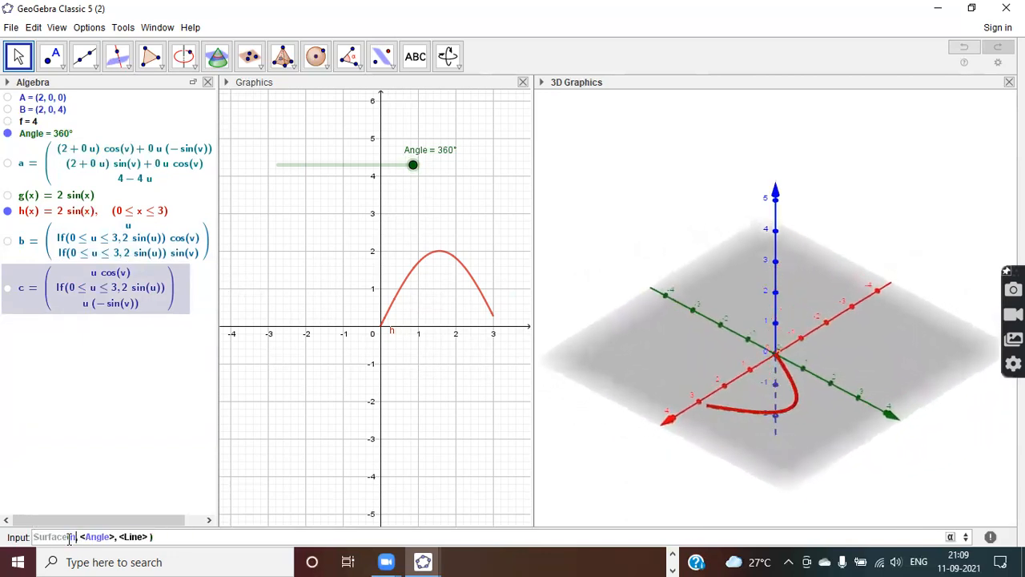
{"action": "type", "text": "Angle"}
{"action": "key", "text": "Tab"}
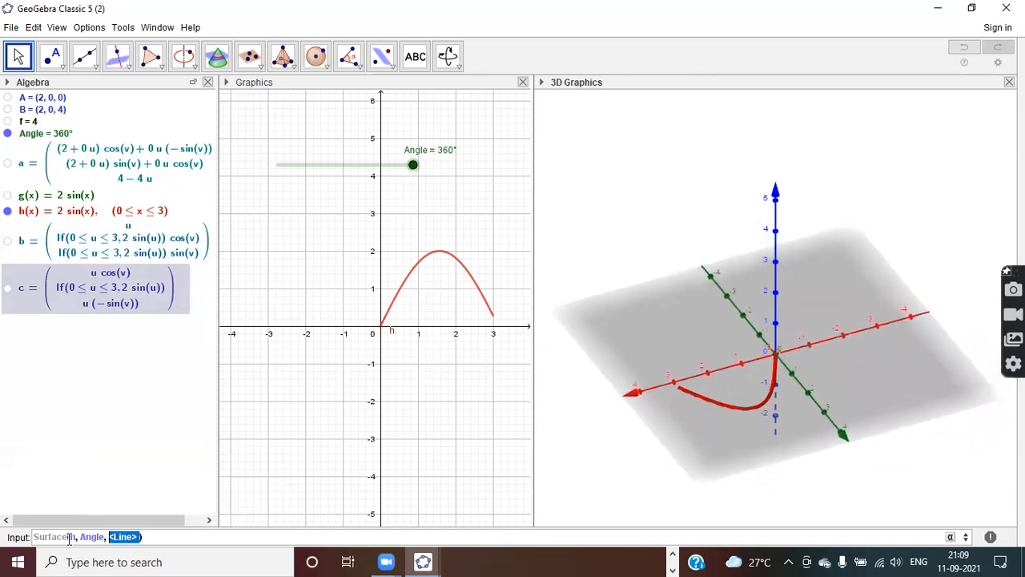
{"action": "key", "text": "BackSpace"}
{"action": "type", "text": "zAxis"}
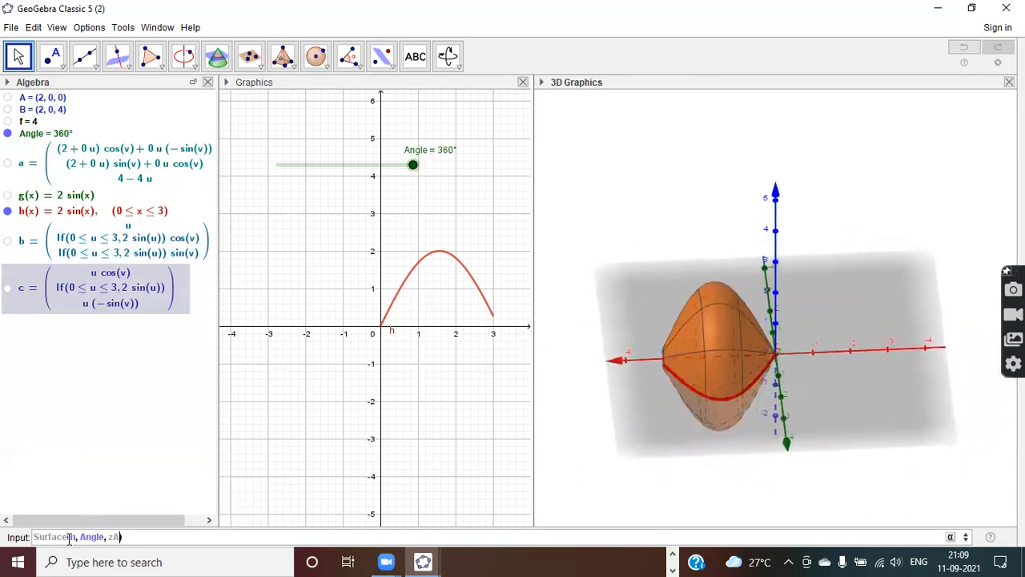
{"action": "key", "text": "Return"}
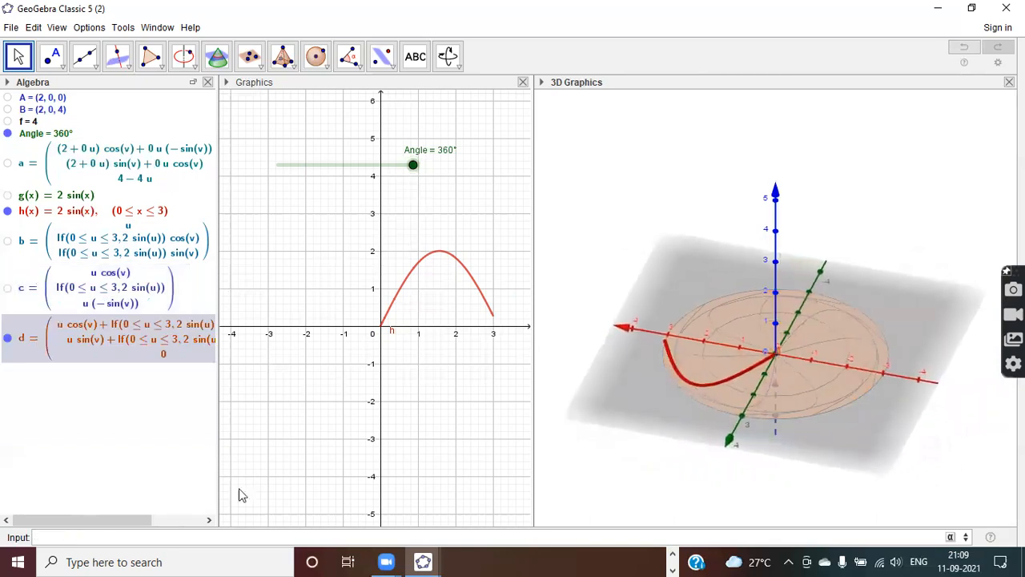
Inspect the z-axis surface from a lower viewpoint while sweeping the Angle slider back to 360°
{"action": "left_click_drag", "start_coordinate": [756, 420], "coordinate": [743, 401]}
{"action": "left_click_drag", "start_coordinate": [412, 166], "coordinate": [437, 214]}
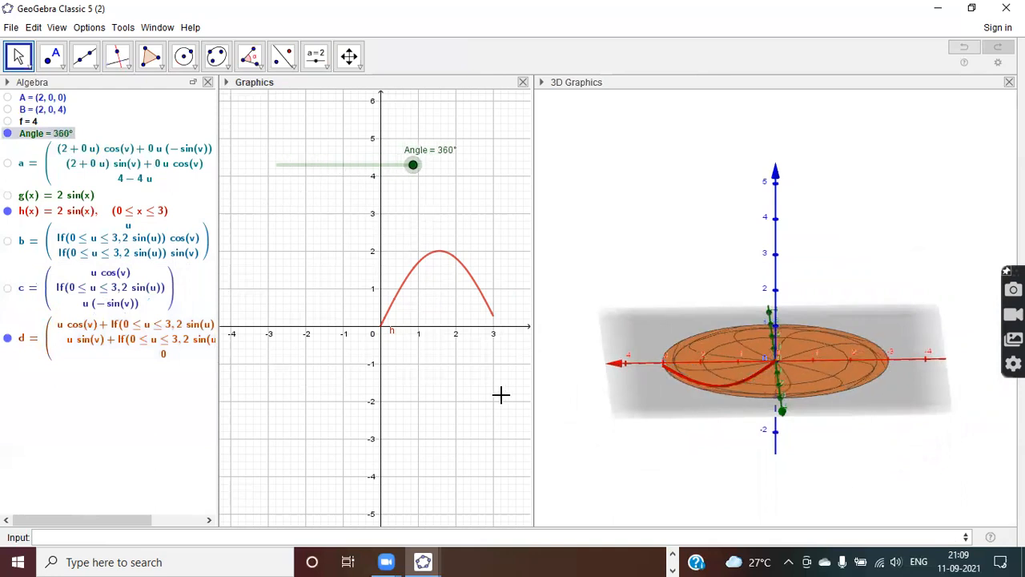